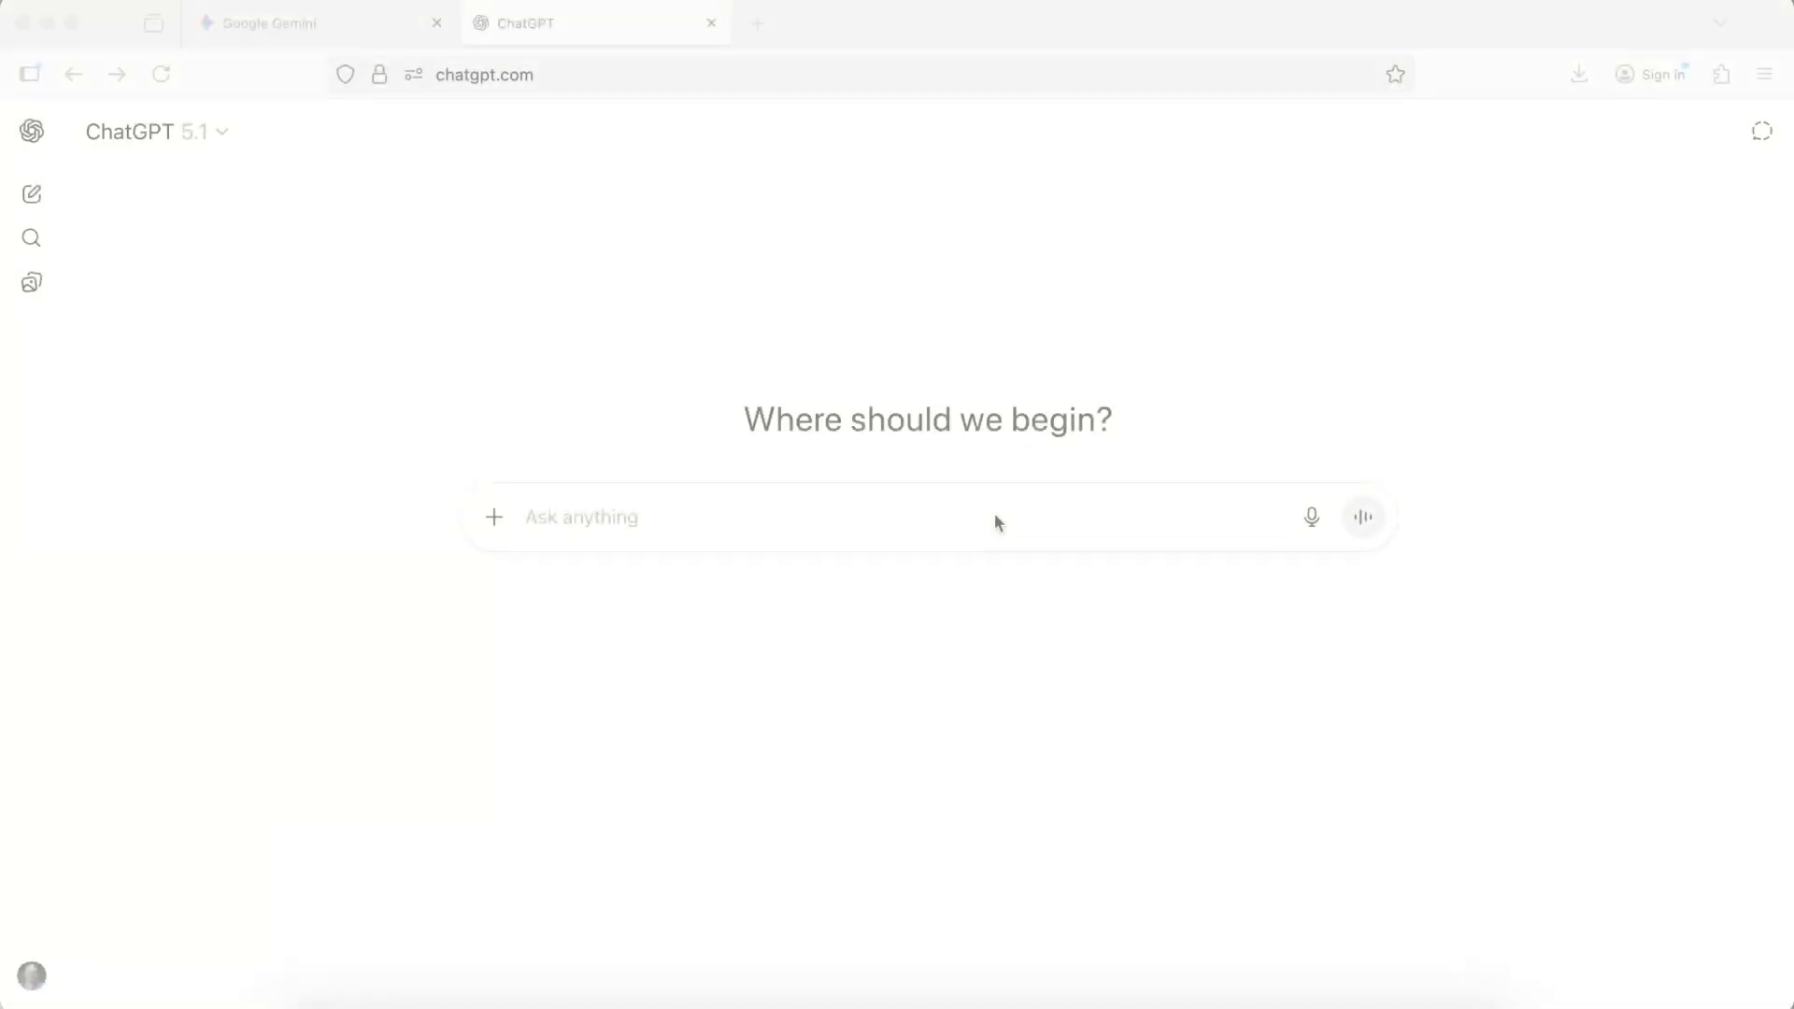
# Ask ChatGPT for a modern logo for tech startup Vissify: clean, minimal, professional, blue accent, transparent background, centered, no extra white space
pyautogui.click(587, 513)
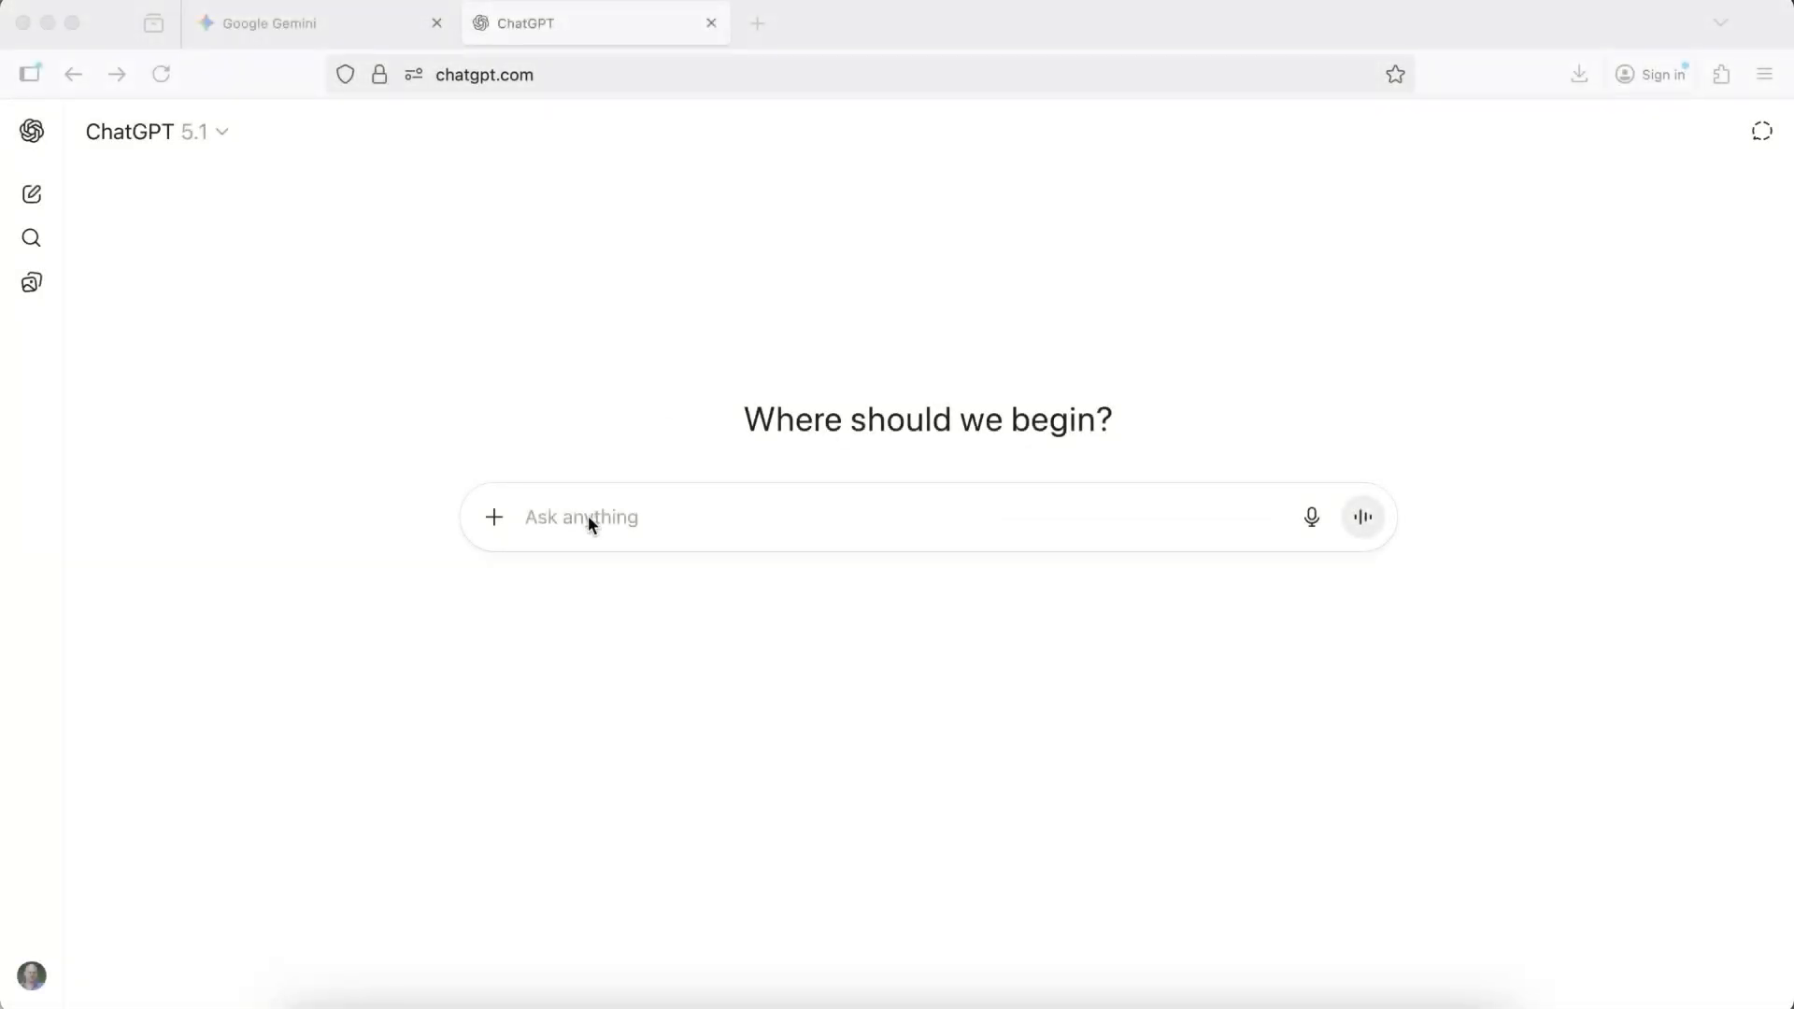
pyautogui.write('Design a modern logo for a tech startup called Vissify — something clean, minimal, and professional, with a blue accent. Logo with a transparent background, centered, no extra white space.')
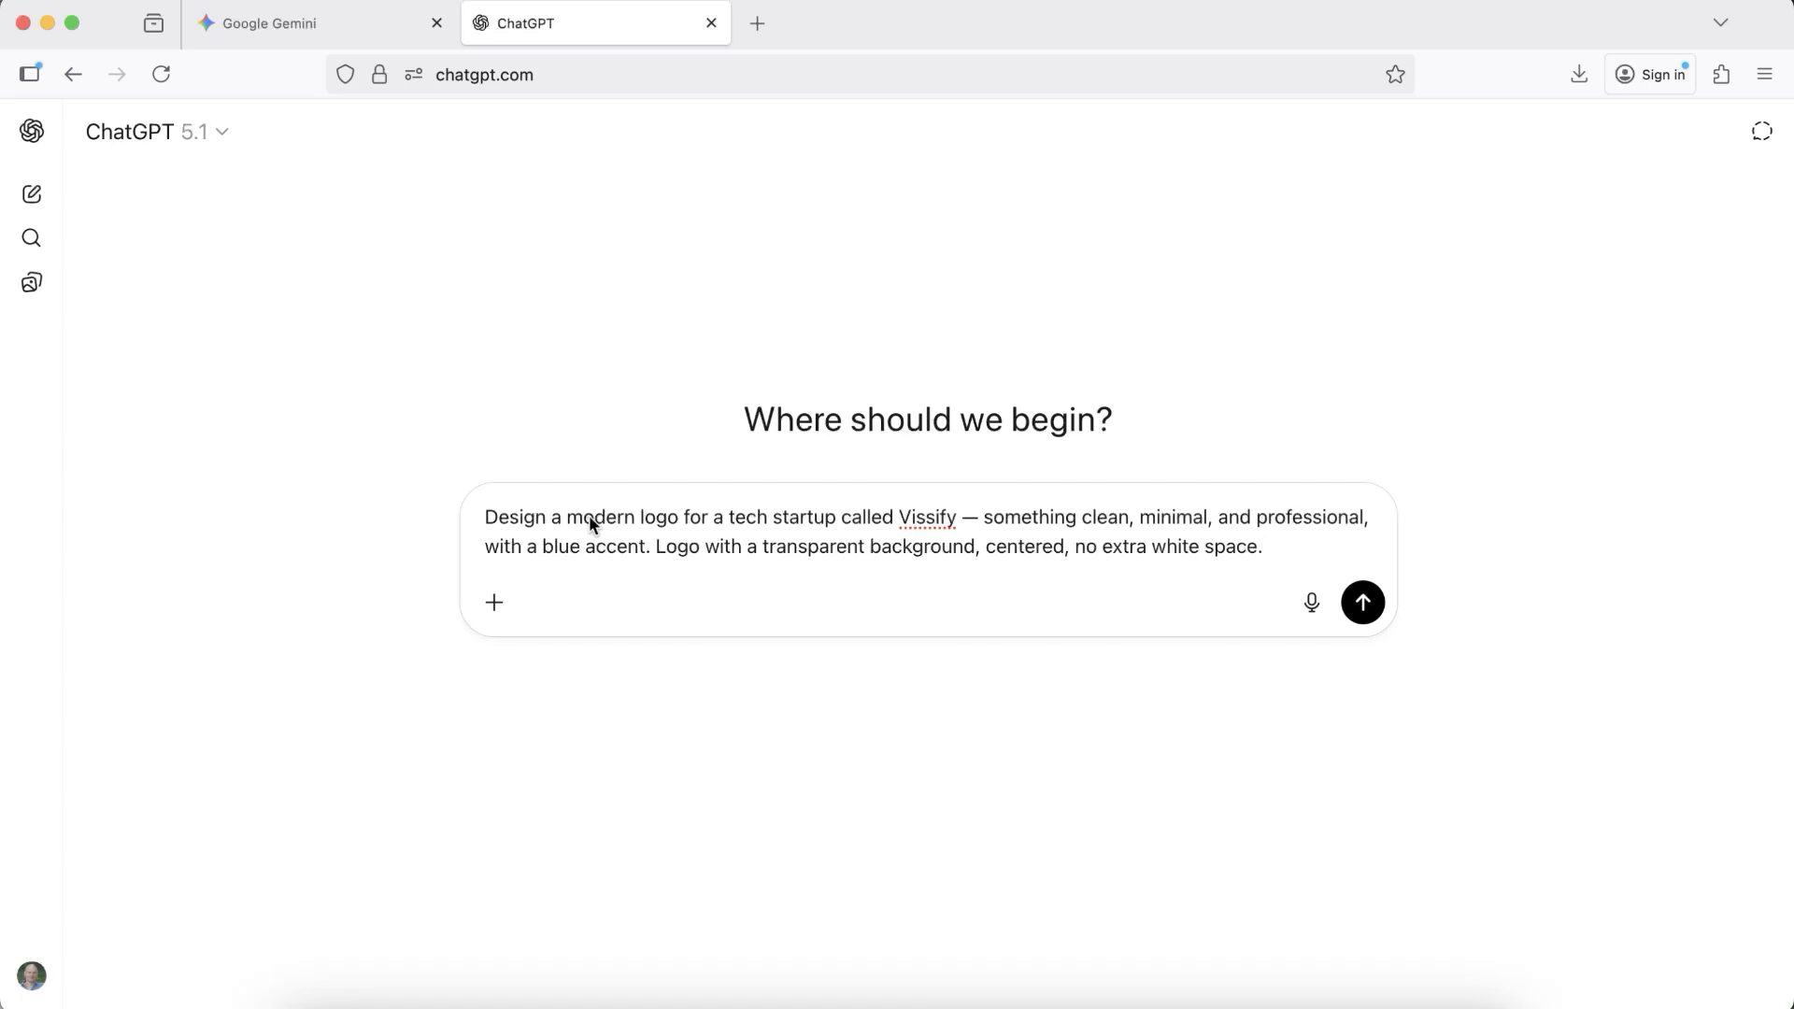
pyautogui.click(1371, 615)
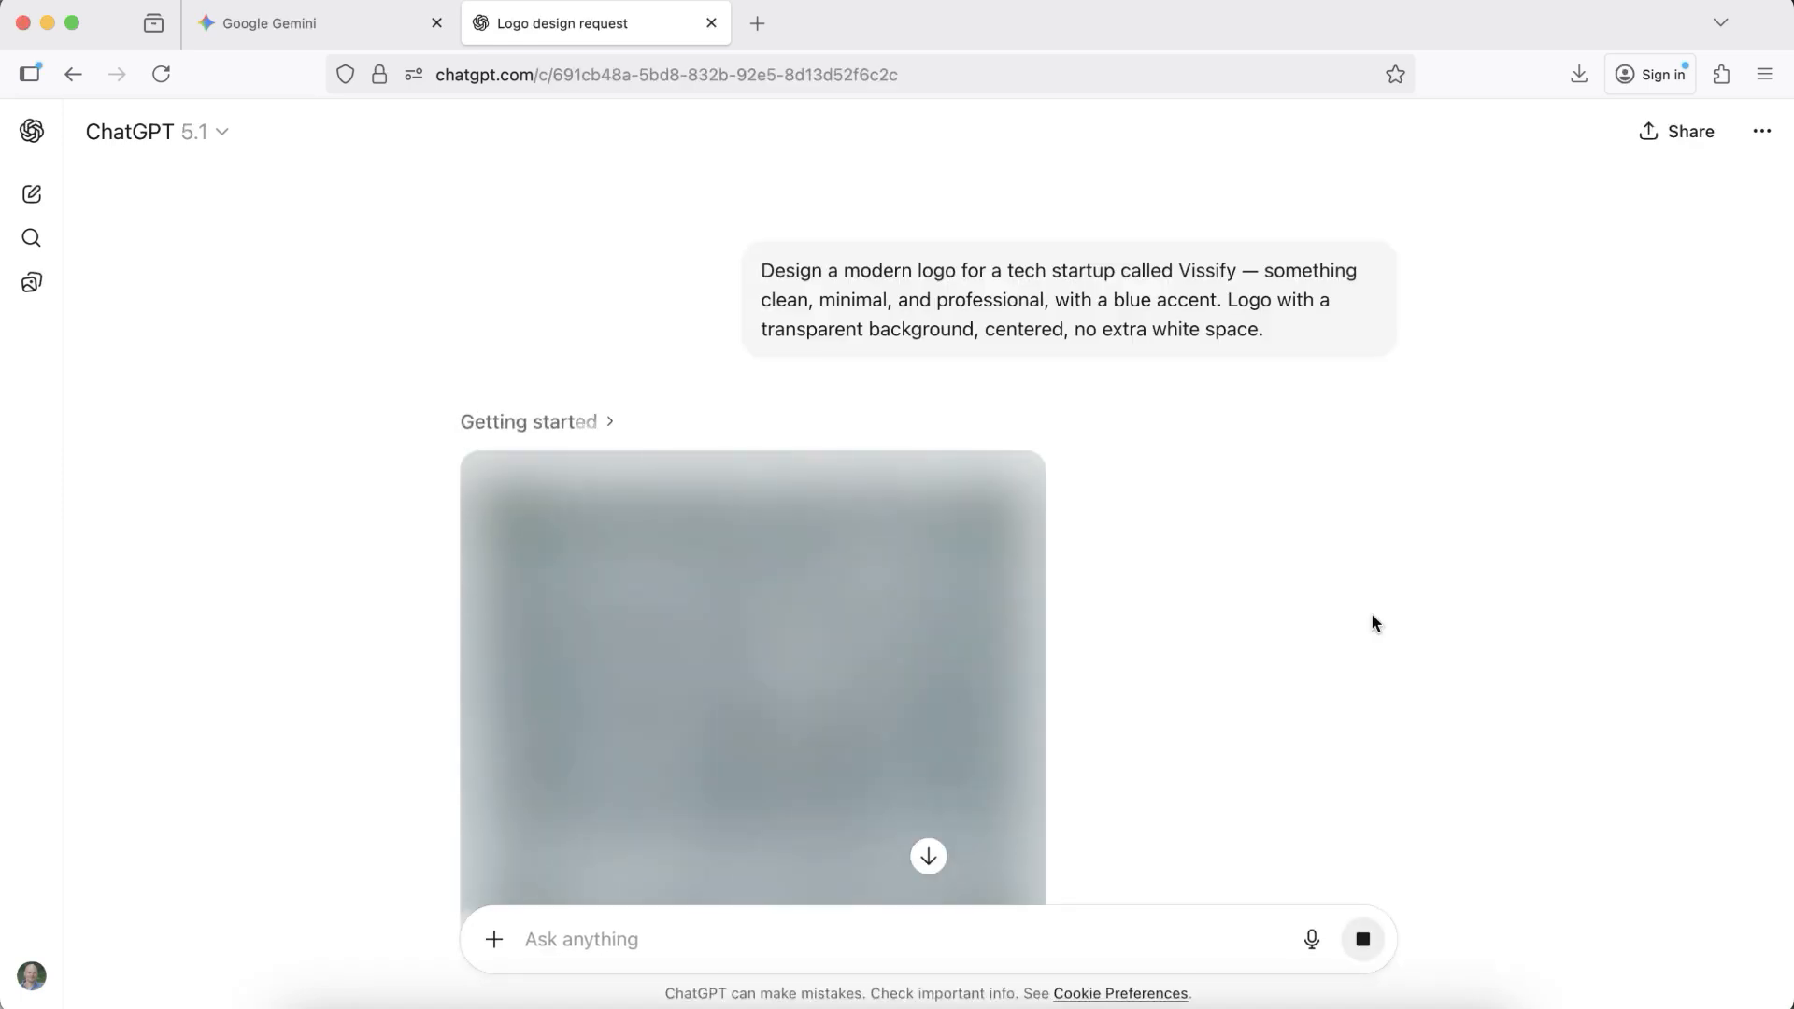
pyautogui.scroll(-4, 1358, 626)
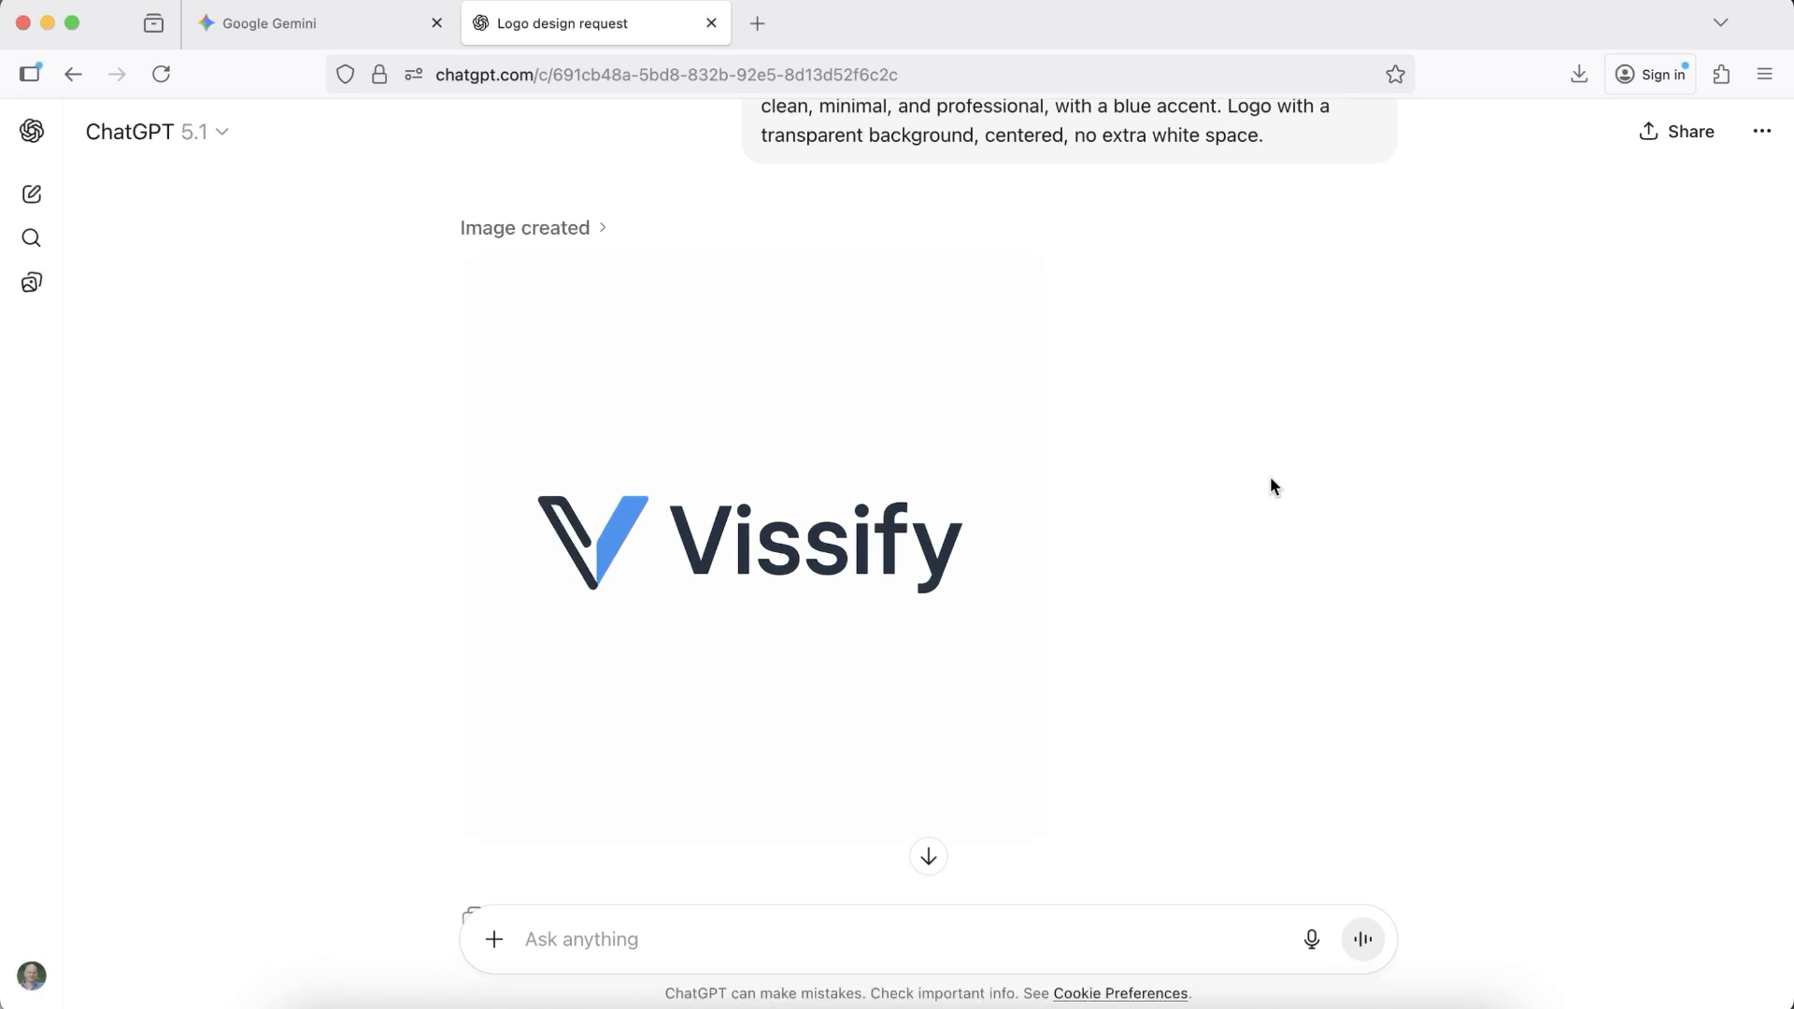
# Switch to Gemini and request a modern, clean, minimal, professional logo for the tech startup Vissify with a blue accent
pyautogui.click(339, 23)
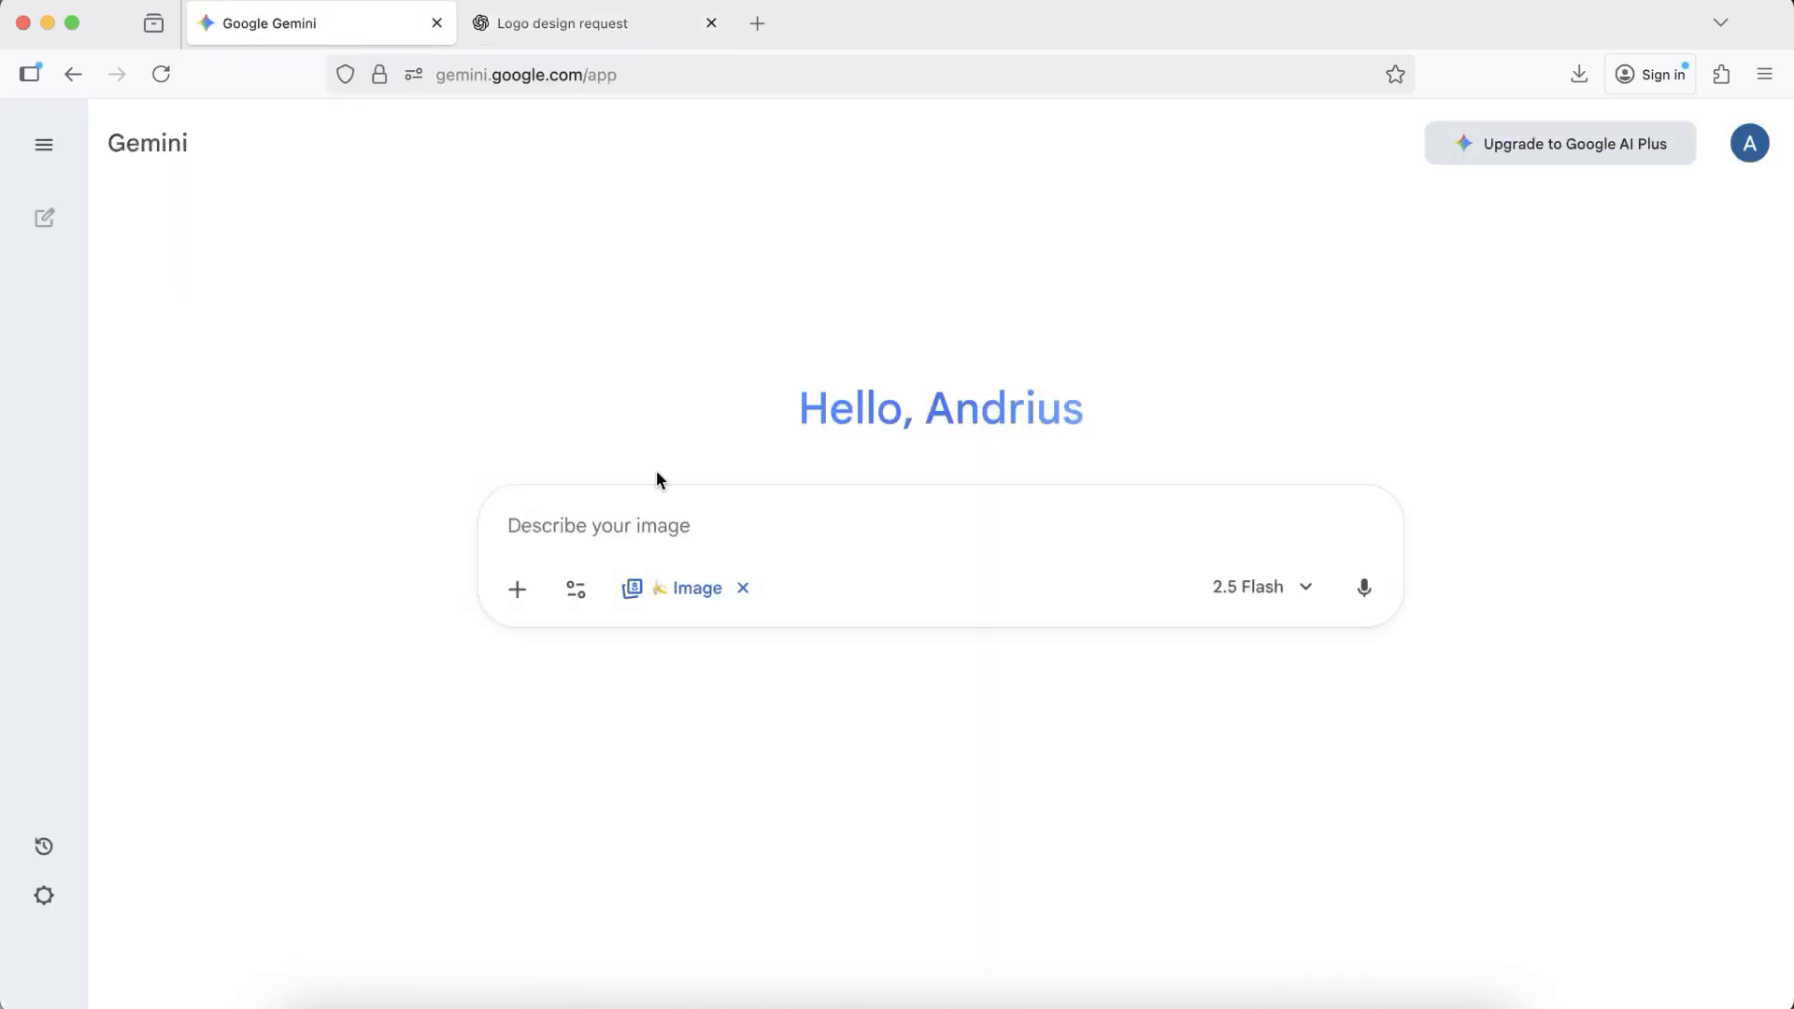
pyautogui.click(629, 537)
pyautogui.write('Design a modern logo for a tech startup called Vissify — something clean, minimal, and professional, with a blue accent. Logo with a transparent background, centered, no extra white space.')
pyautogui.press('Return')
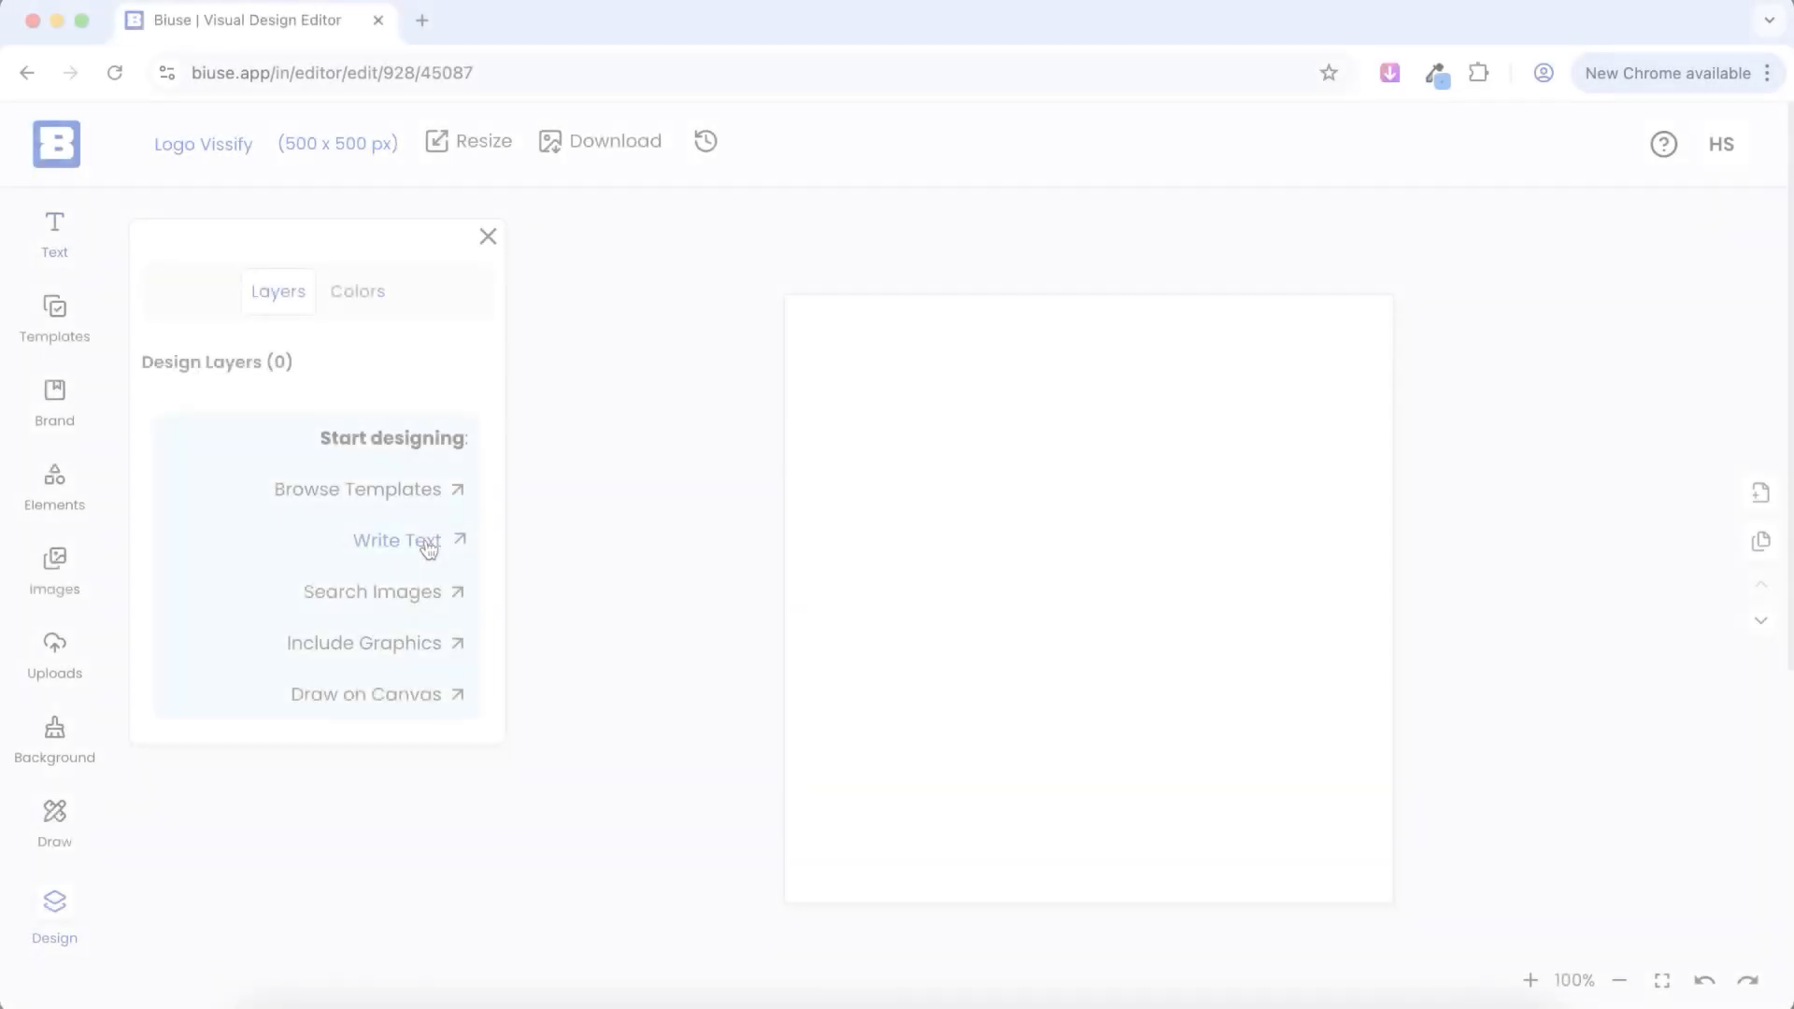
# In the Biuse editor, add the text "vissify" to the Logo Vissify canvas and set its font to Blinker
pyautogui.click(429, 543)
pyautogui.doubleClick(1131, 606)
pyautogui.write('vissify')
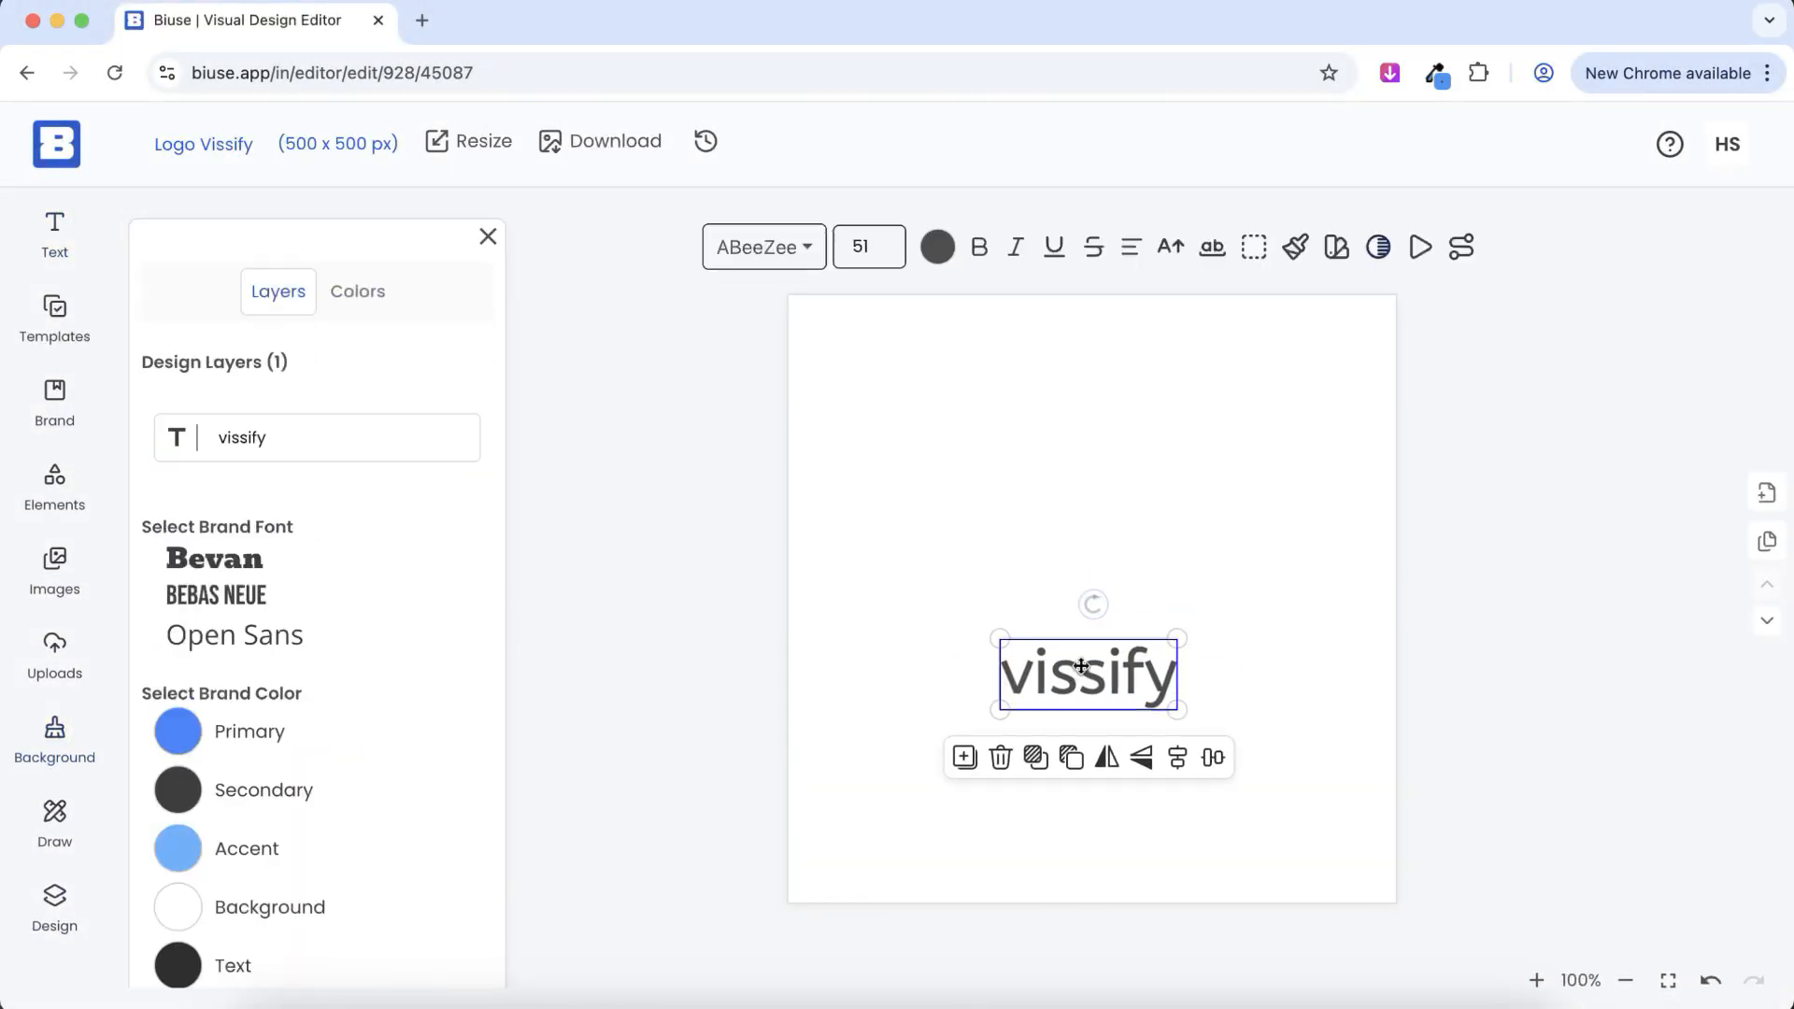
pyautogui.click(764, 247)
pyautogui.click(341, 523)
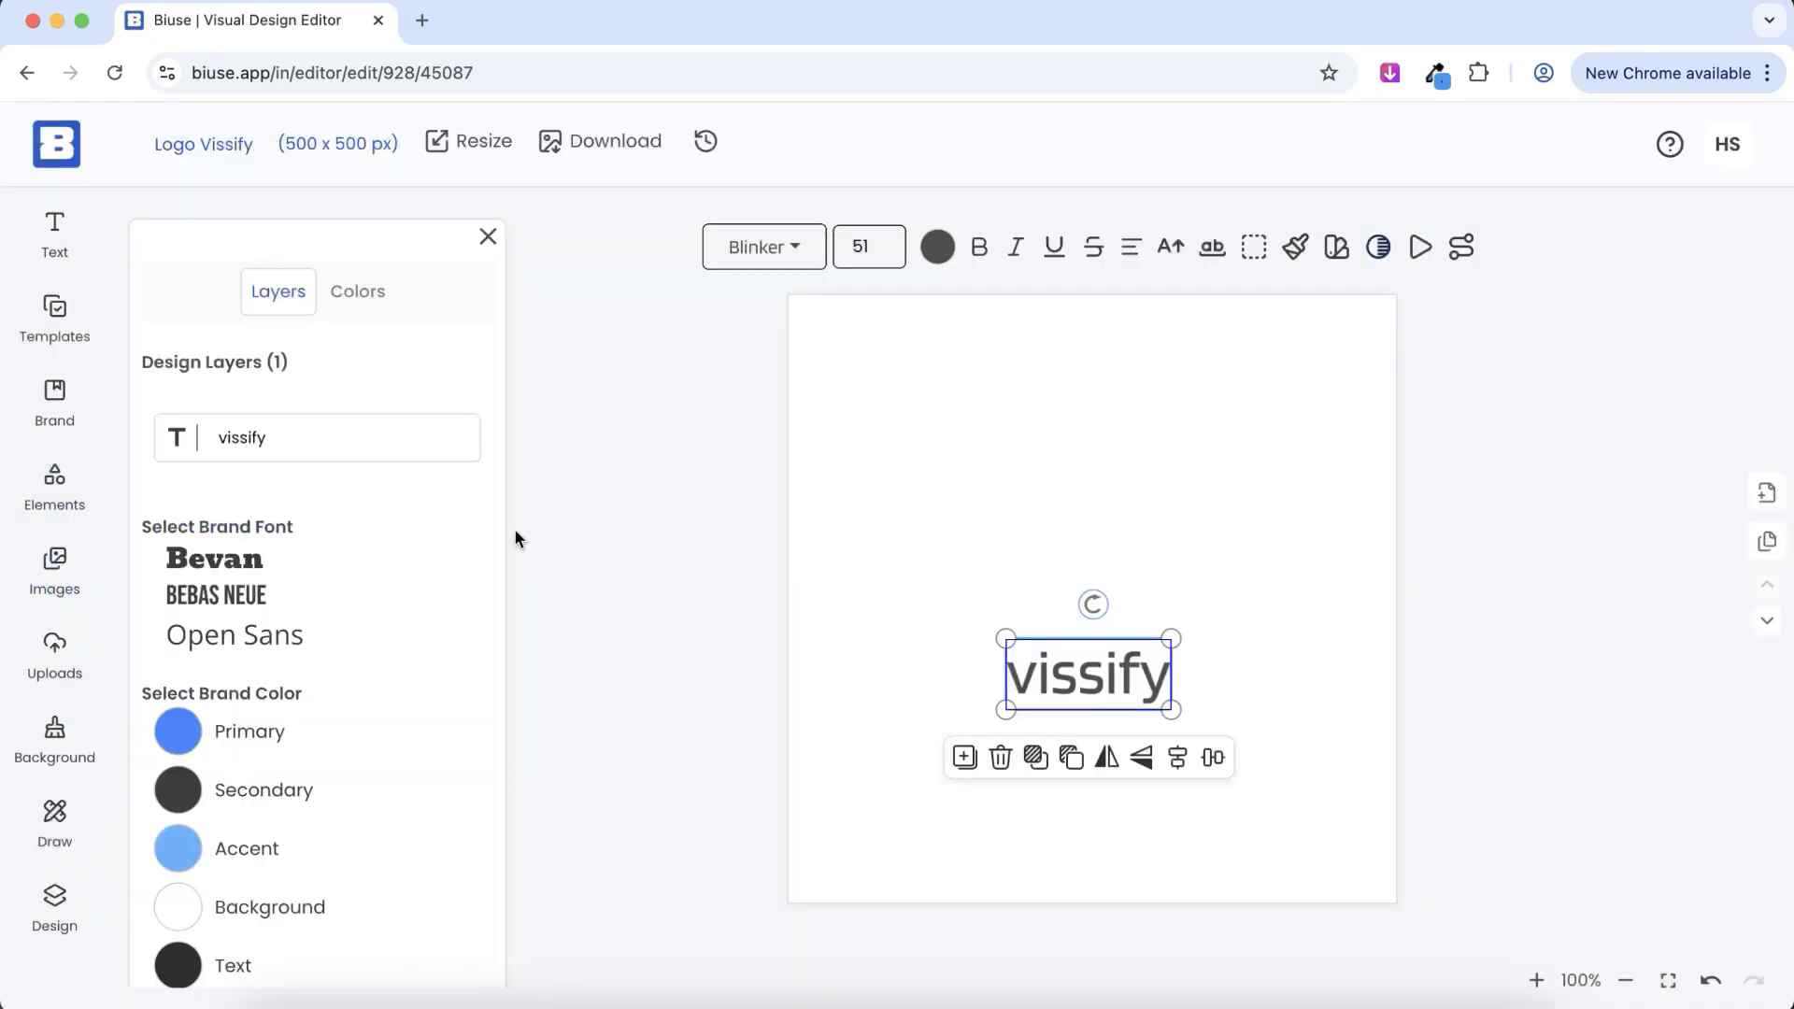
# Add a triangle shape above the vissify text and flip it vertically so it points down
pyautogui.click(55, 821)
pyautogui.click(359, 305)
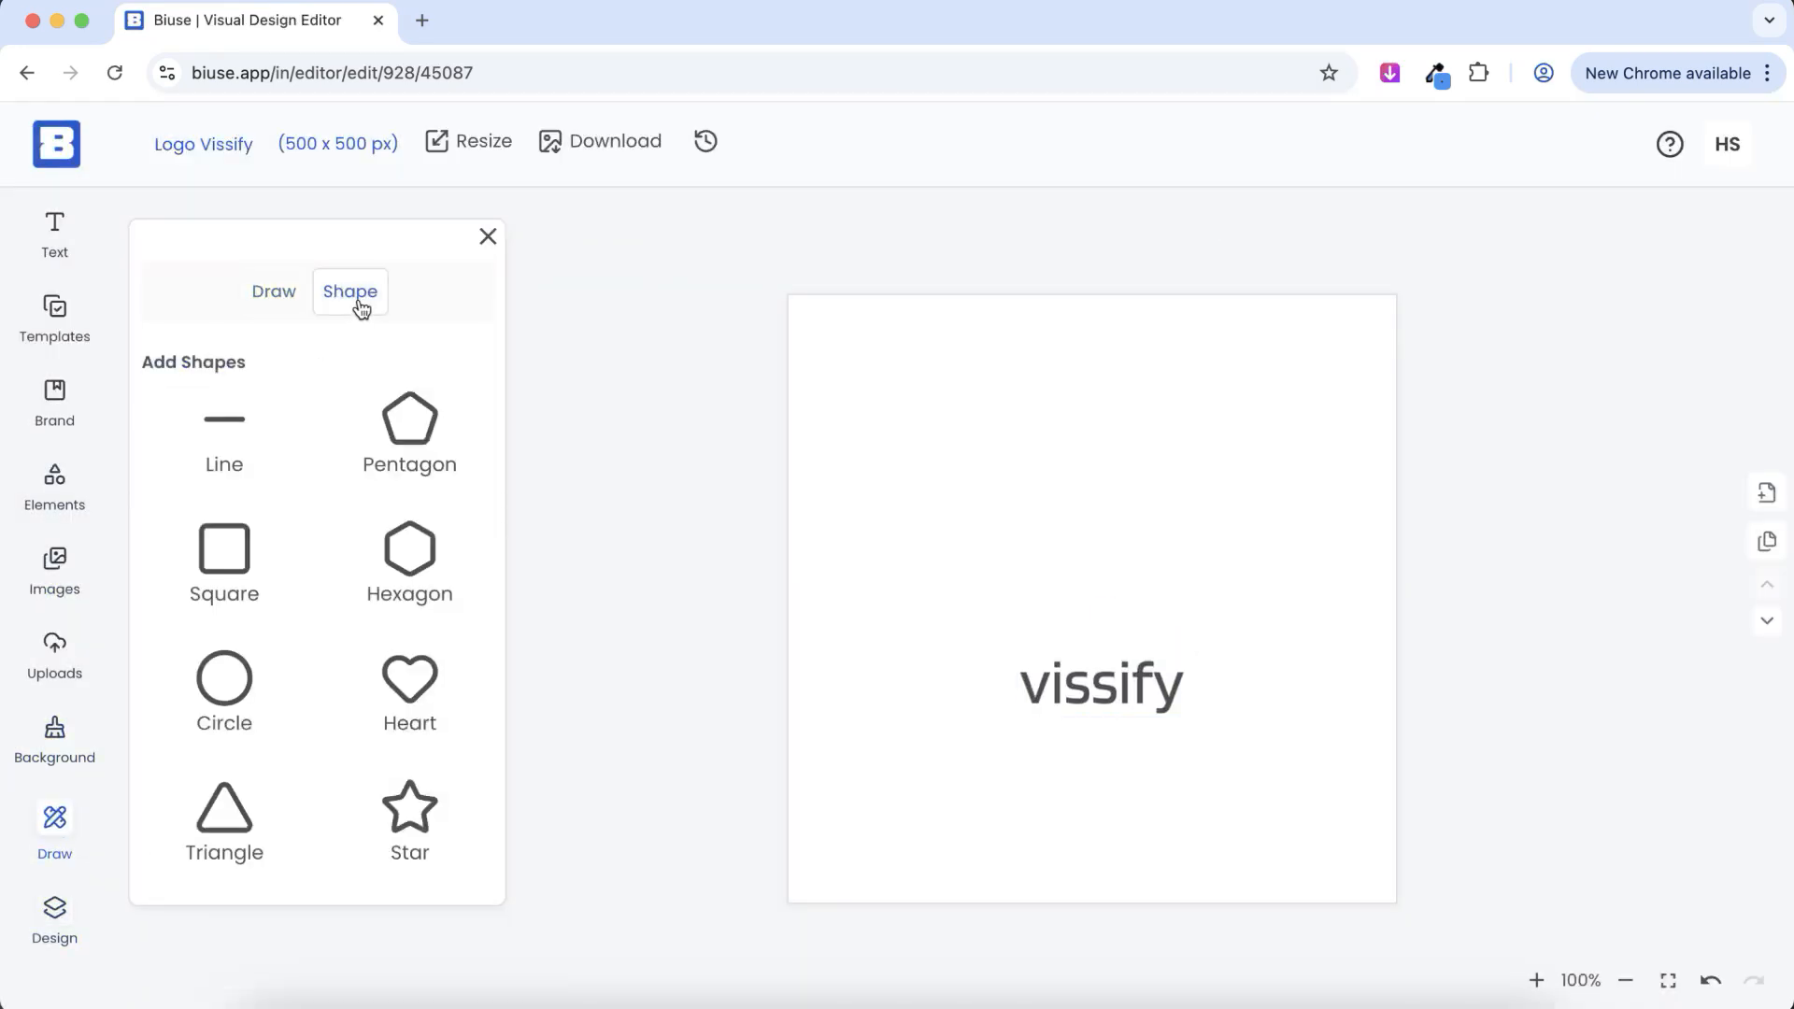
pyautogui.click(224, 813)
pyautogui.click(944, 501)
pyautogui.moveTo(1010, 515); pyautogui.dragTo(1007, 579)
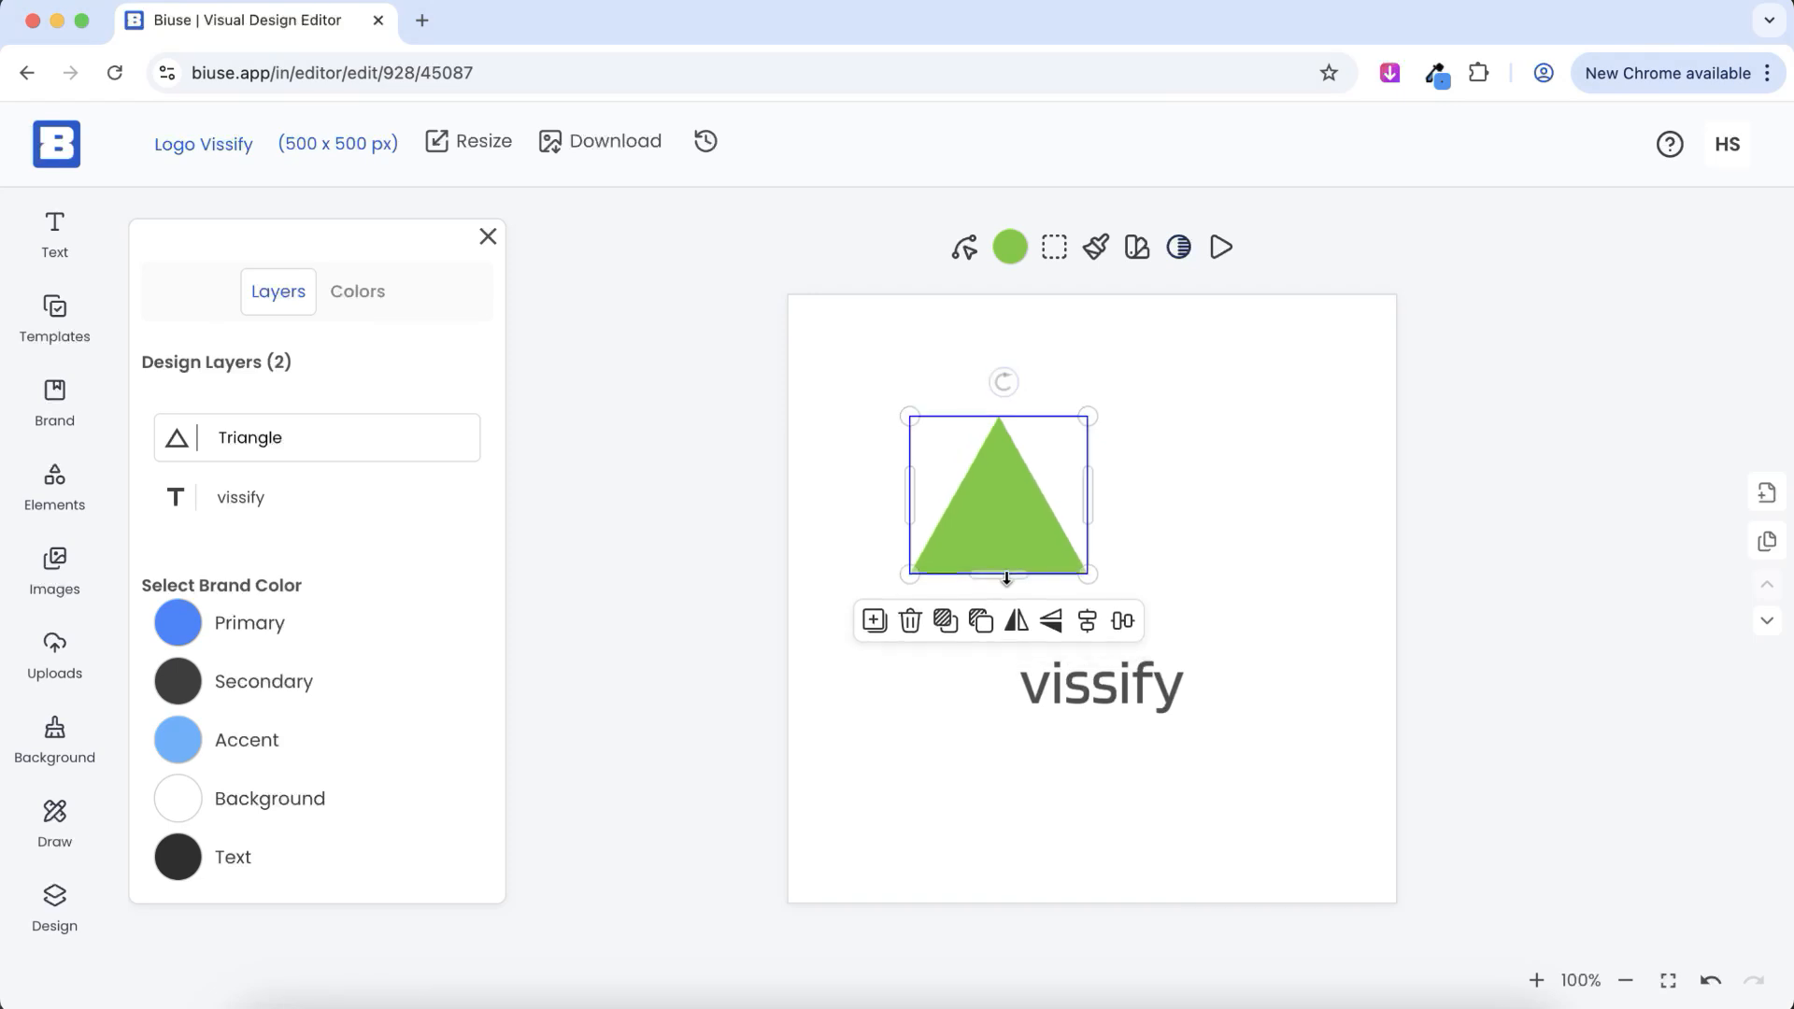
pyautogui.click(1051, 621)
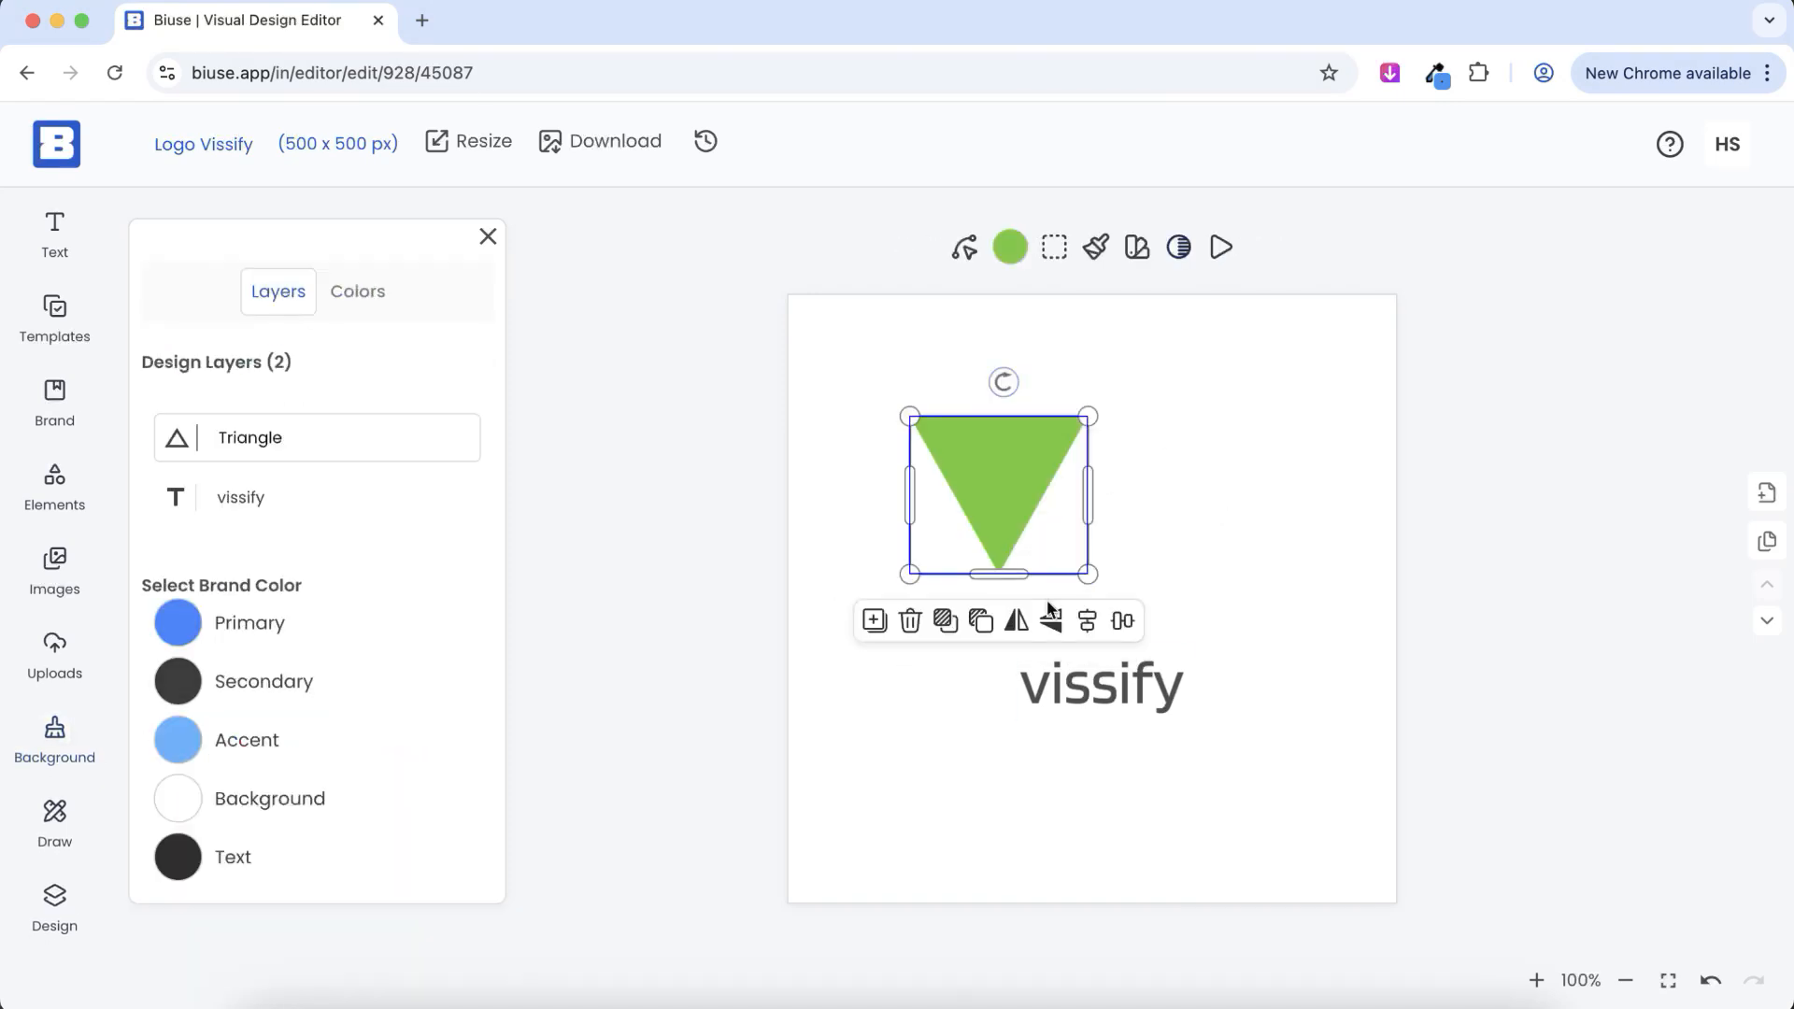
# Duplicate the triangle to the right, coloring the copy with the Secondary brand color and the original with Accent
pyautogui.click(874, 620)
pyautogui.moveTo(1038, 486); pyautogui.dragTo(1233, 521)
pyautogui.click(178, 740)
pyautogui.click(178, 798)
# Reshape the dark triangle copy into a slanted facet by moving one of its path points
pyautogui.click(1164, 512)
pyautogui.click(965, 247)
pyautogui.moveTo(1196, 299); pyautogui.dragTo(926, 453)
pyautogui.click(1326, 911)
# Scale, move and rotate the dark facet to fit over the left half of the blue triangle
pyautogui.click(1170, 532)
pyautogui.moveTo(1192, 565); pyautogui.dragTo(1116, 458)
pyautogui.moveTo(1086, 390); pyautogui.dragTo(978, 488)
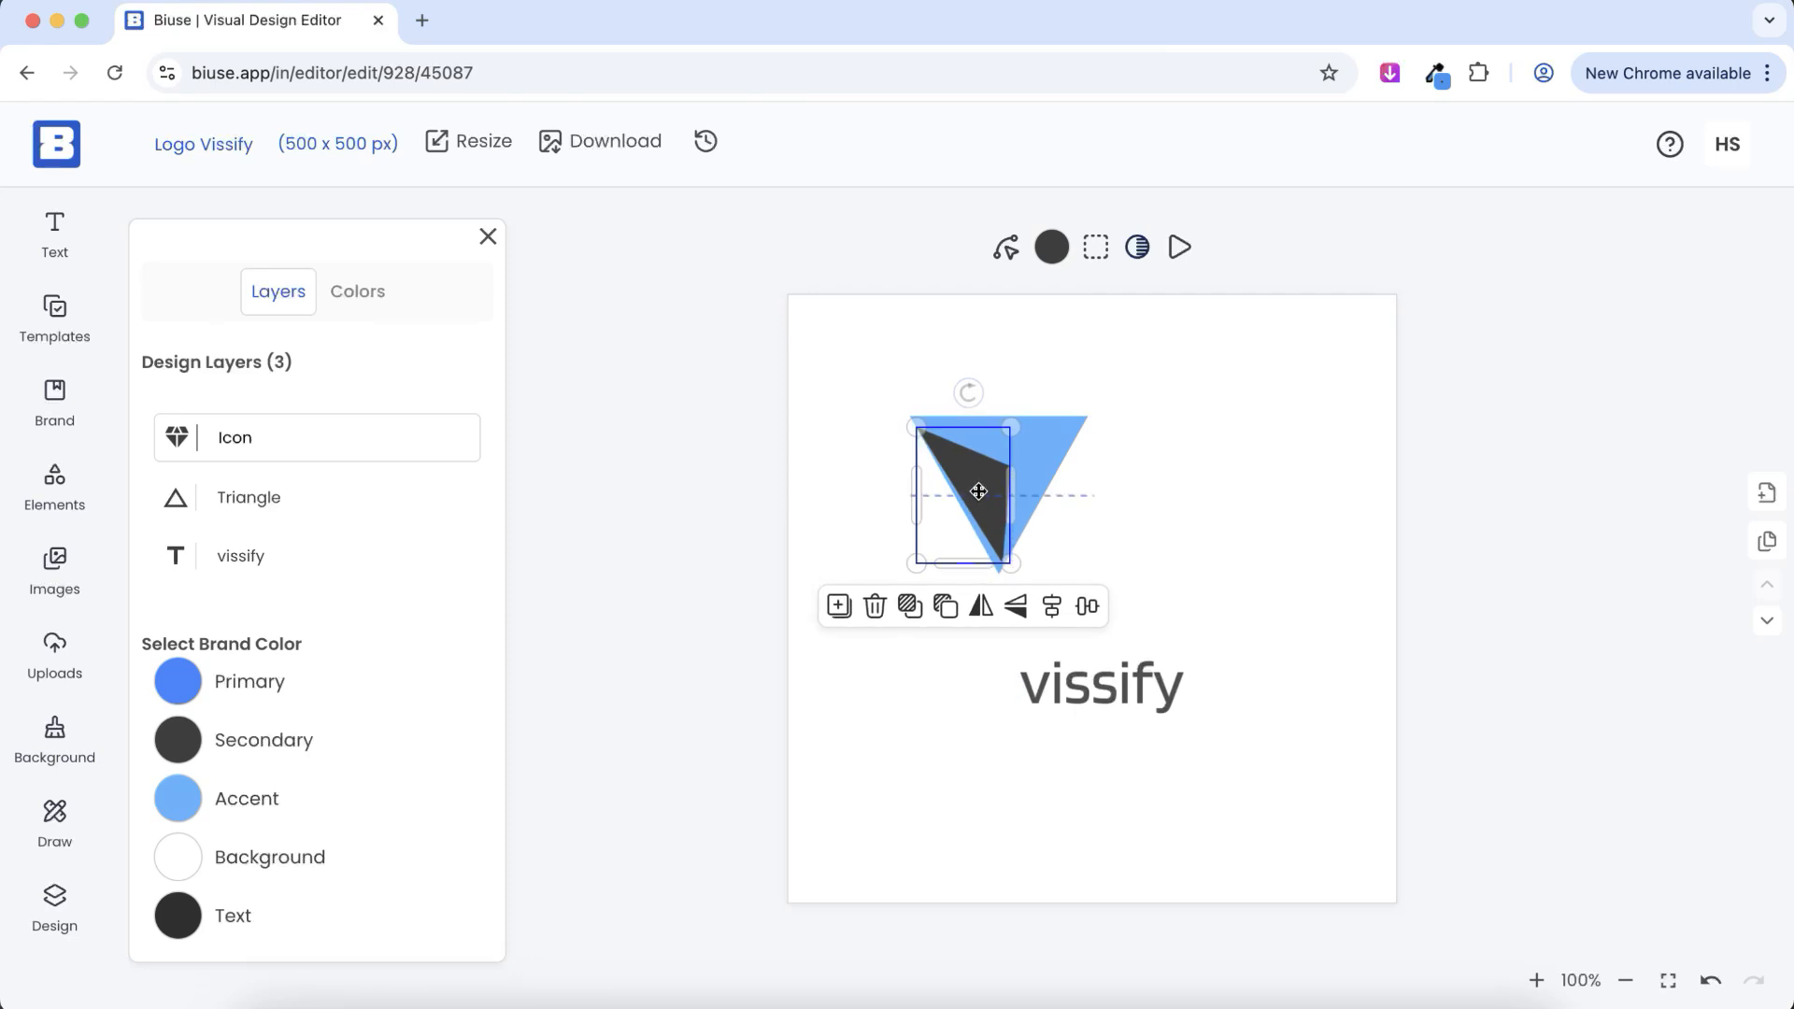
pyautogui.moveTo(1020, 421); pyautogui.dragTo(974, 384)
pyautogui.click(974, 387)
pyautogui.click(978, 453)
pyautogui.moveTo(982, 470); pyautogui.dragTo(977, 469)
pyautogui.click(1112, 511)
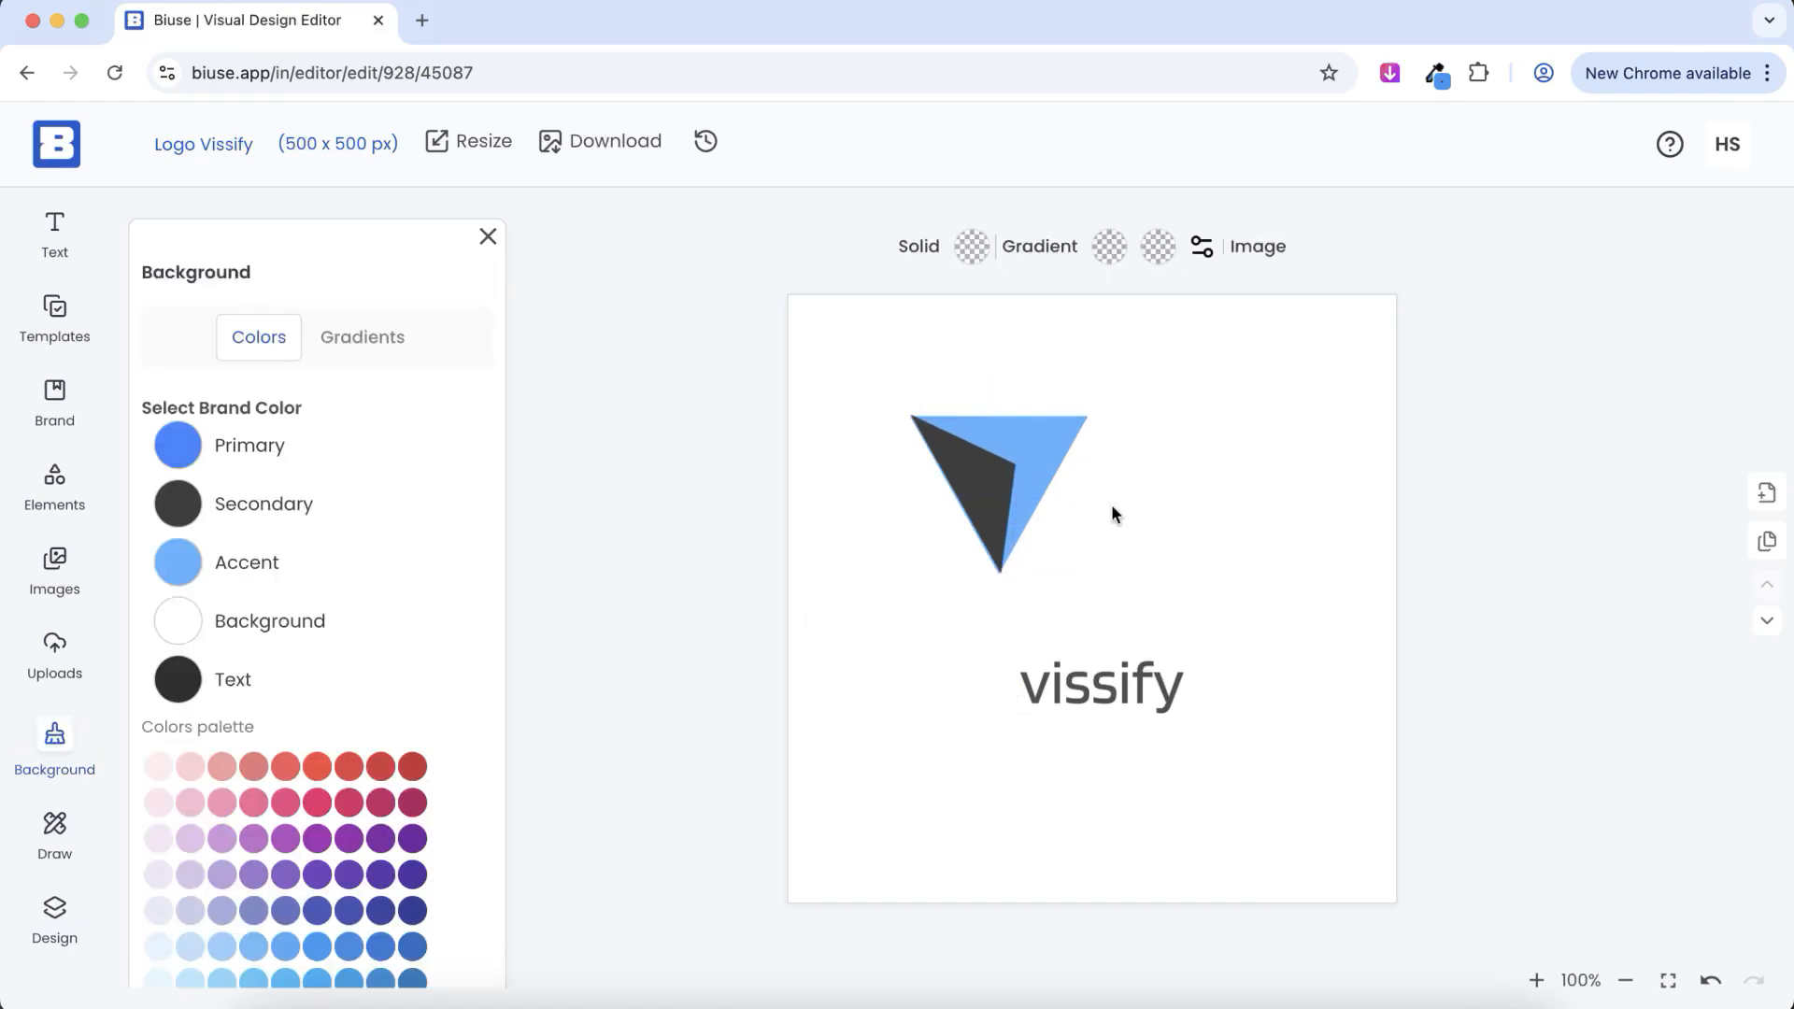
# Enlarge both triangle shapes together and refine the dark facet's fit against the blue triangle's left edge
pyautogui.moveTo(878, 362); pyautogui.dragTo(1102, 593)
pyautogui.moveTo(1088, 575); pyautogui.dragTo(1349, 748)
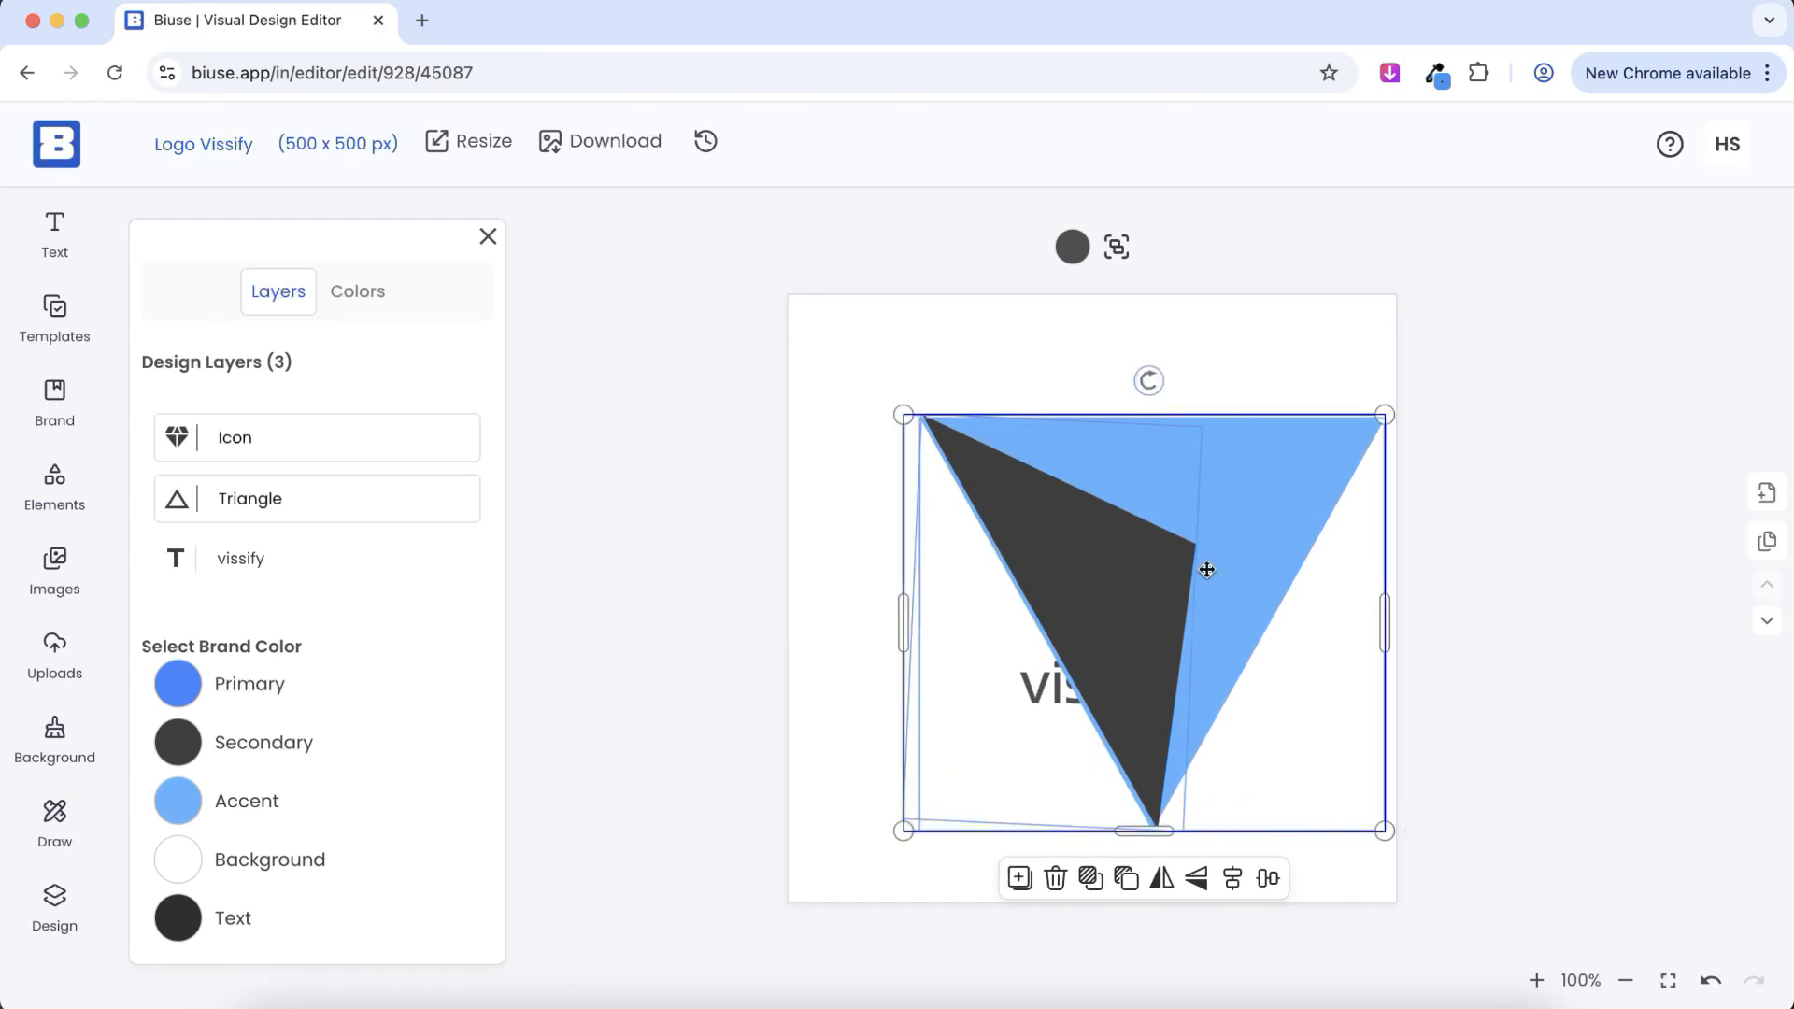
pyautogui.moveTo(1160, 421); pyautogui.dragTo(1118, 403)
pyautogui.moveTo(1041, 515); pyautogui.dragTo(1037, 520)
pyautogui.click(1221, 468)
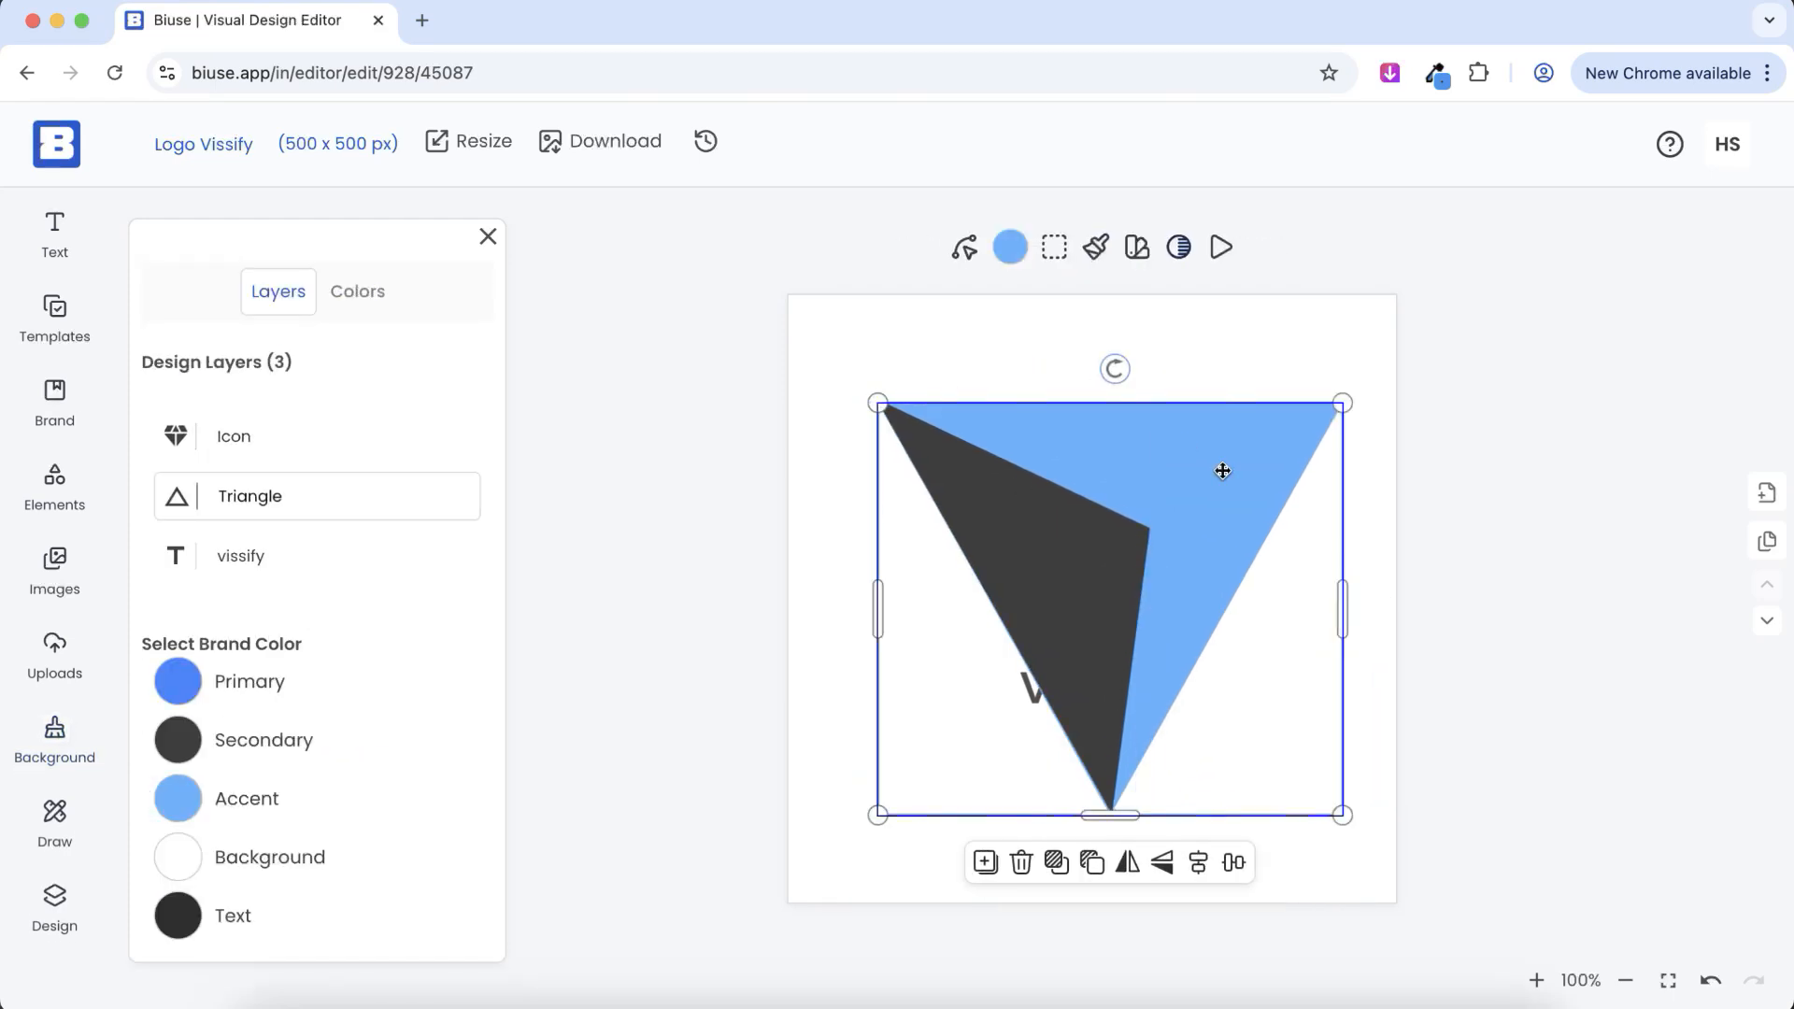
pyautogui.click(840, 623)
pyautogui.click(1006, 508)
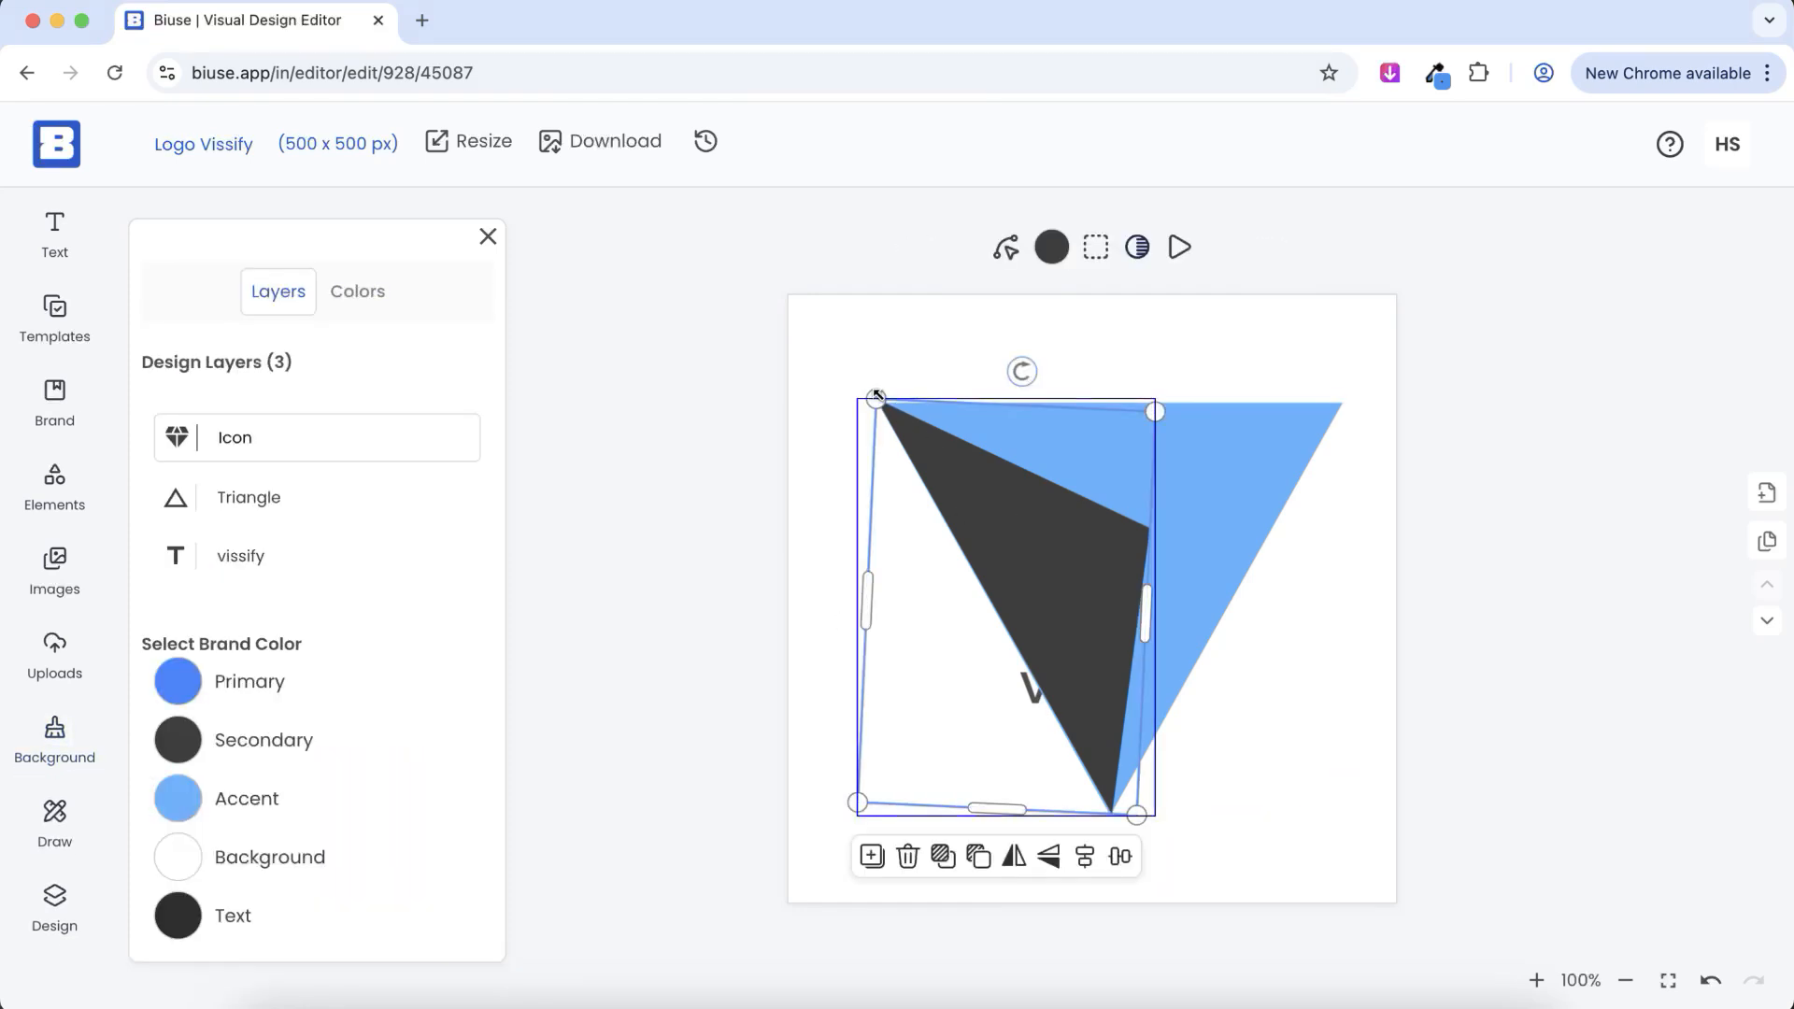
pyautogui.click(862, 355)
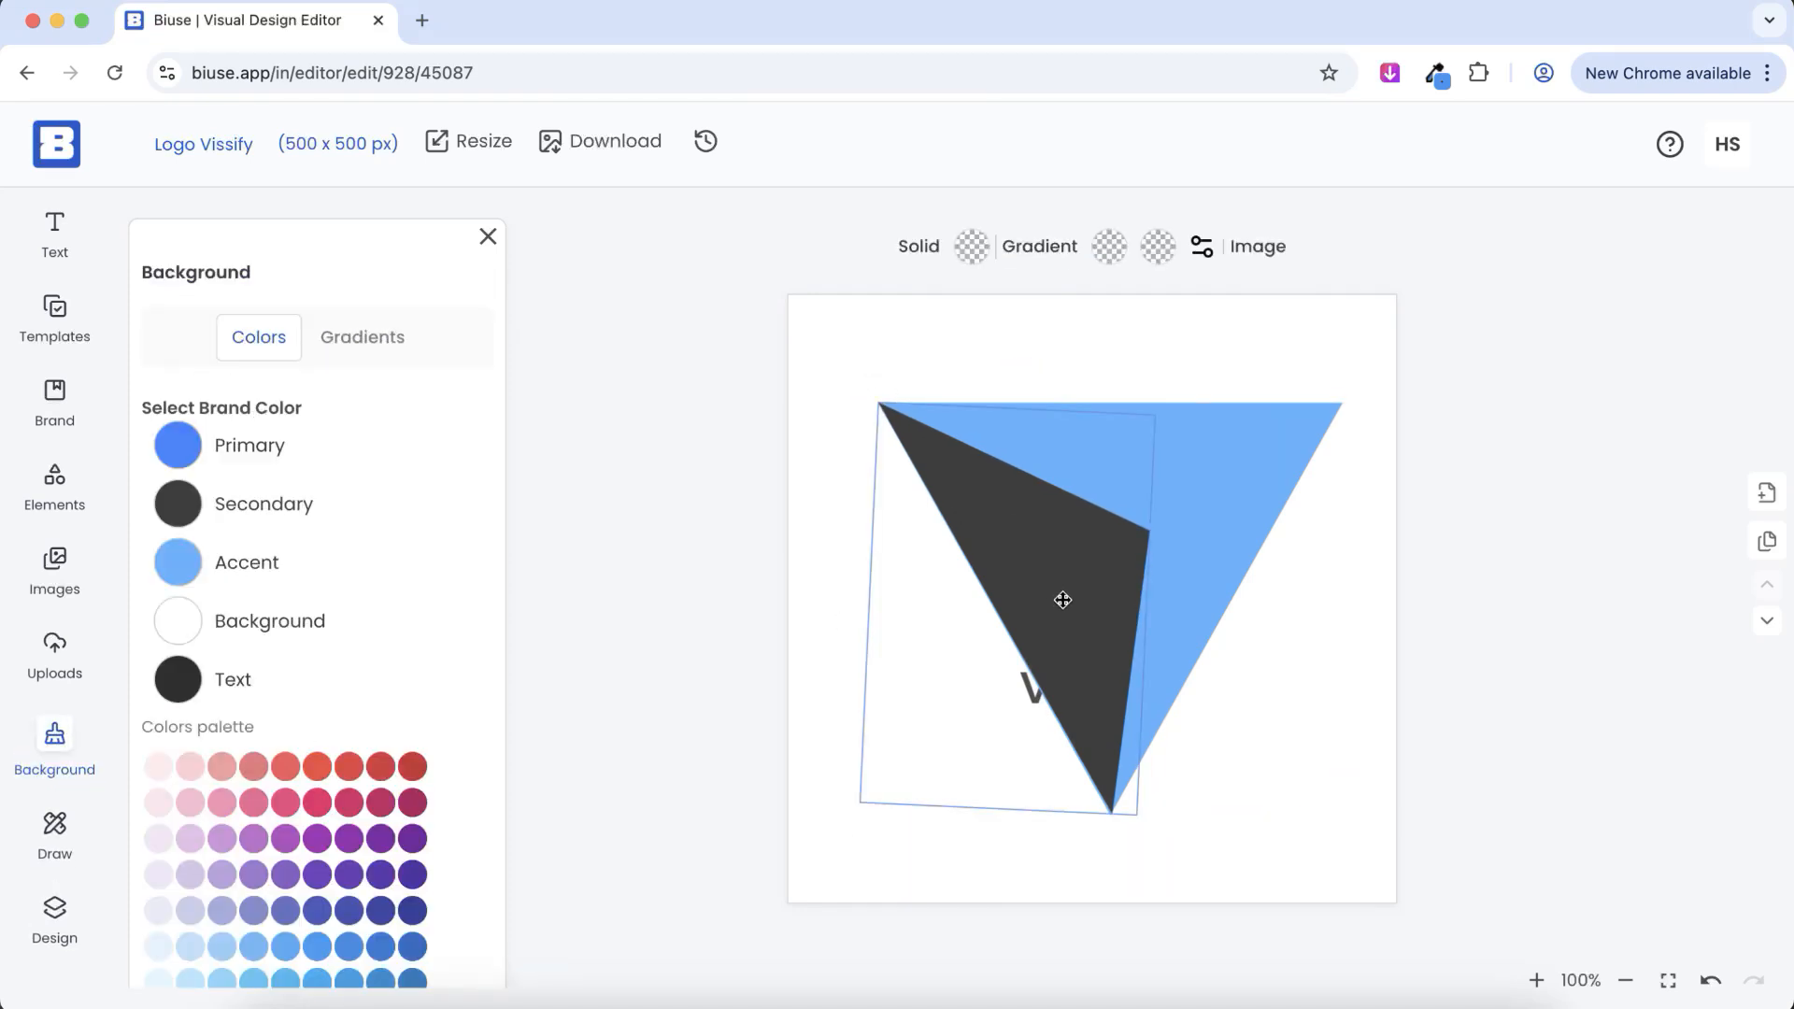
# Scale the triangle mark down in the upper middle of the canvas and move the vissify text directly beneath it
pyautogui.click(1025, 508)
pyautogui.moveTo(1343, 401); pyautogui.dragTo(1101, 431)
pyautogui.moveTo(1084, 696); pyautogui.dragTo(1084, 551)
pyautogui.click(1254, 545)
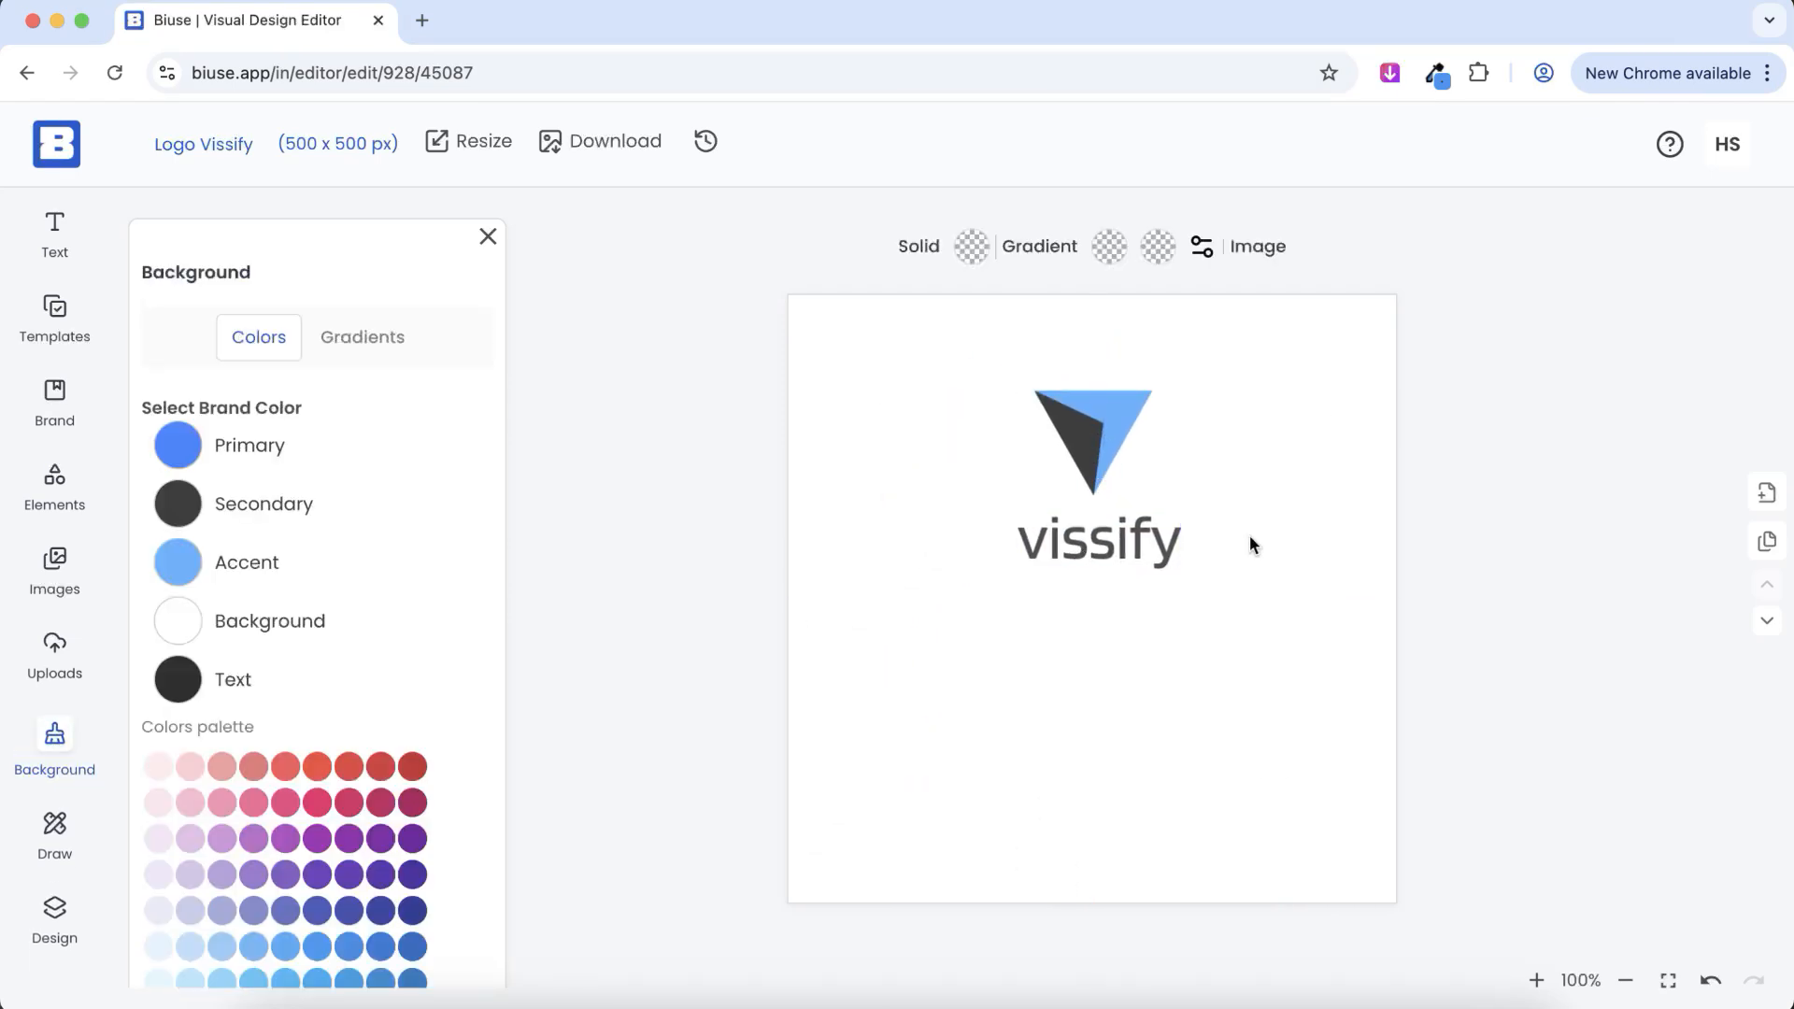
# Set the vissify text's letter spacing to -40
pyautogui.click(1084, 536)
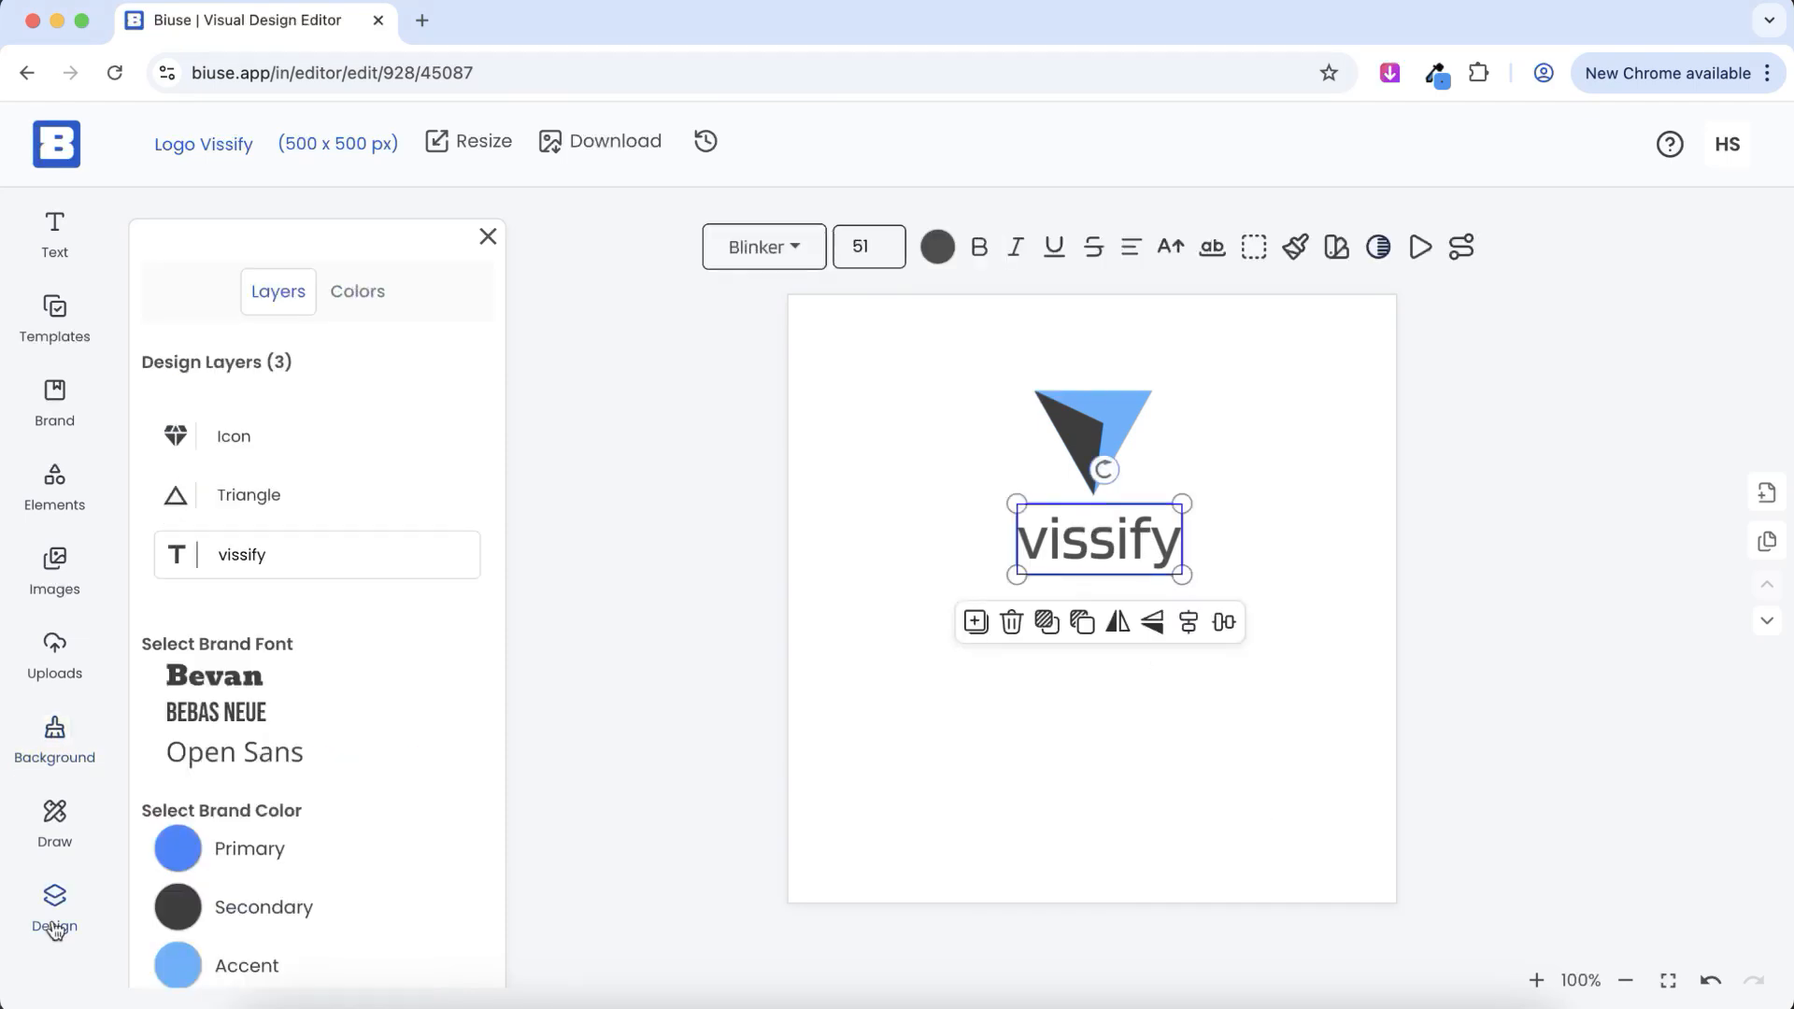
pyautogui.click(1212, 249)
pyautogui.click(1255, 301)
pyautogui.moveTo(1257, 307); pyautogui.dragTo(1252, 307)
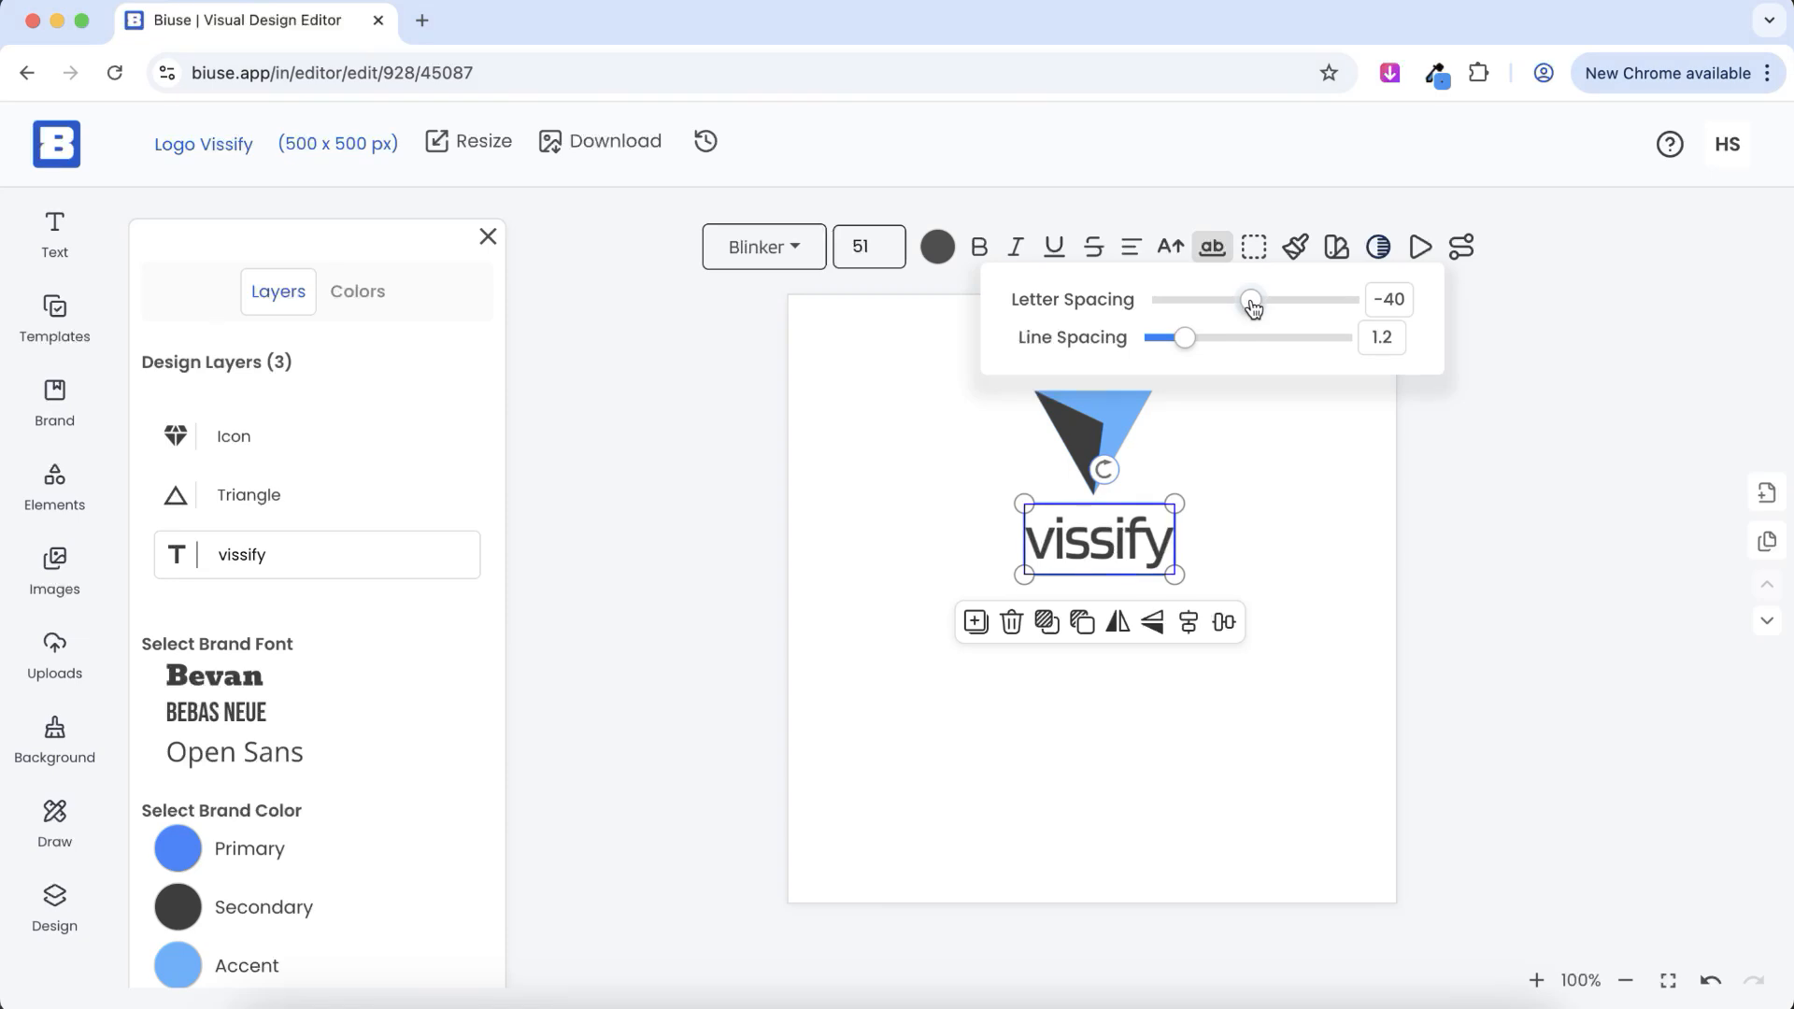
pyautogui.click(1295, 621)
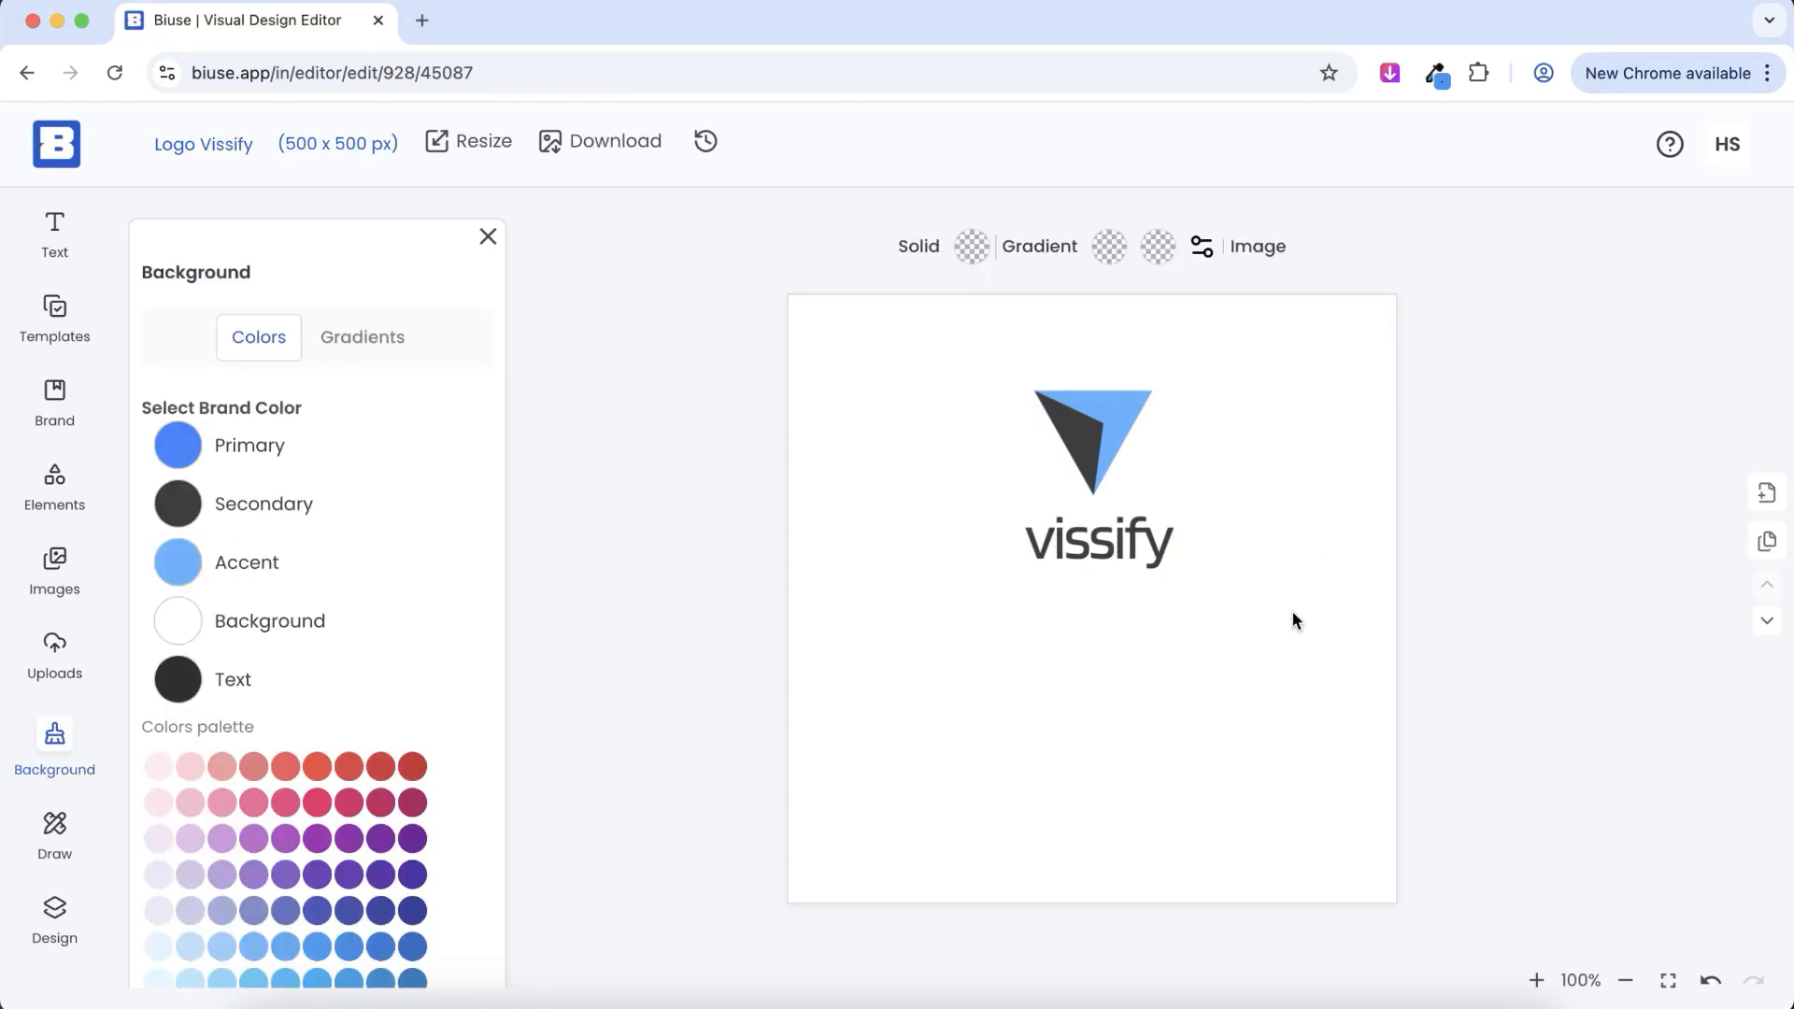
# Shrink the triangle mark slightly and center the vissify text horizontally on the canvas beneath it
pyautogui.click(1065, 425)
pyautogui.moveTo(1156, 391); pyautogui.dragTo(1135, 414)
pyautogui.click(1166, 542)
pyautogui.click(1179, 565)
pyautogui.click(1189, 621)
pyautogui.click(1221, 460)
# Duplicate the vissify text and triangle mark, placing the copies side by side lower on the canvas as a horizontal logo
pyautogui.click(1089, 549)
pyautogui.click(968, 623)
pyautogui.moveTo(1112, 563); pyautogui.dragTo(1220, 766)
pyautogui.click(1075, 447)
pyautogui.keyDown('shift'); pyautogui.click(1110, 445); pyautogui.keyUp('shift')
pyautogui.click(970, 542)
pyautogui.moveTo(1149, 445); pyautogui.dragTo(1042, 775)
# Shrink the lower vissify text slightly and center the horizontal logo version horizontally on the canvas
pyautogui.click(1271, 762)
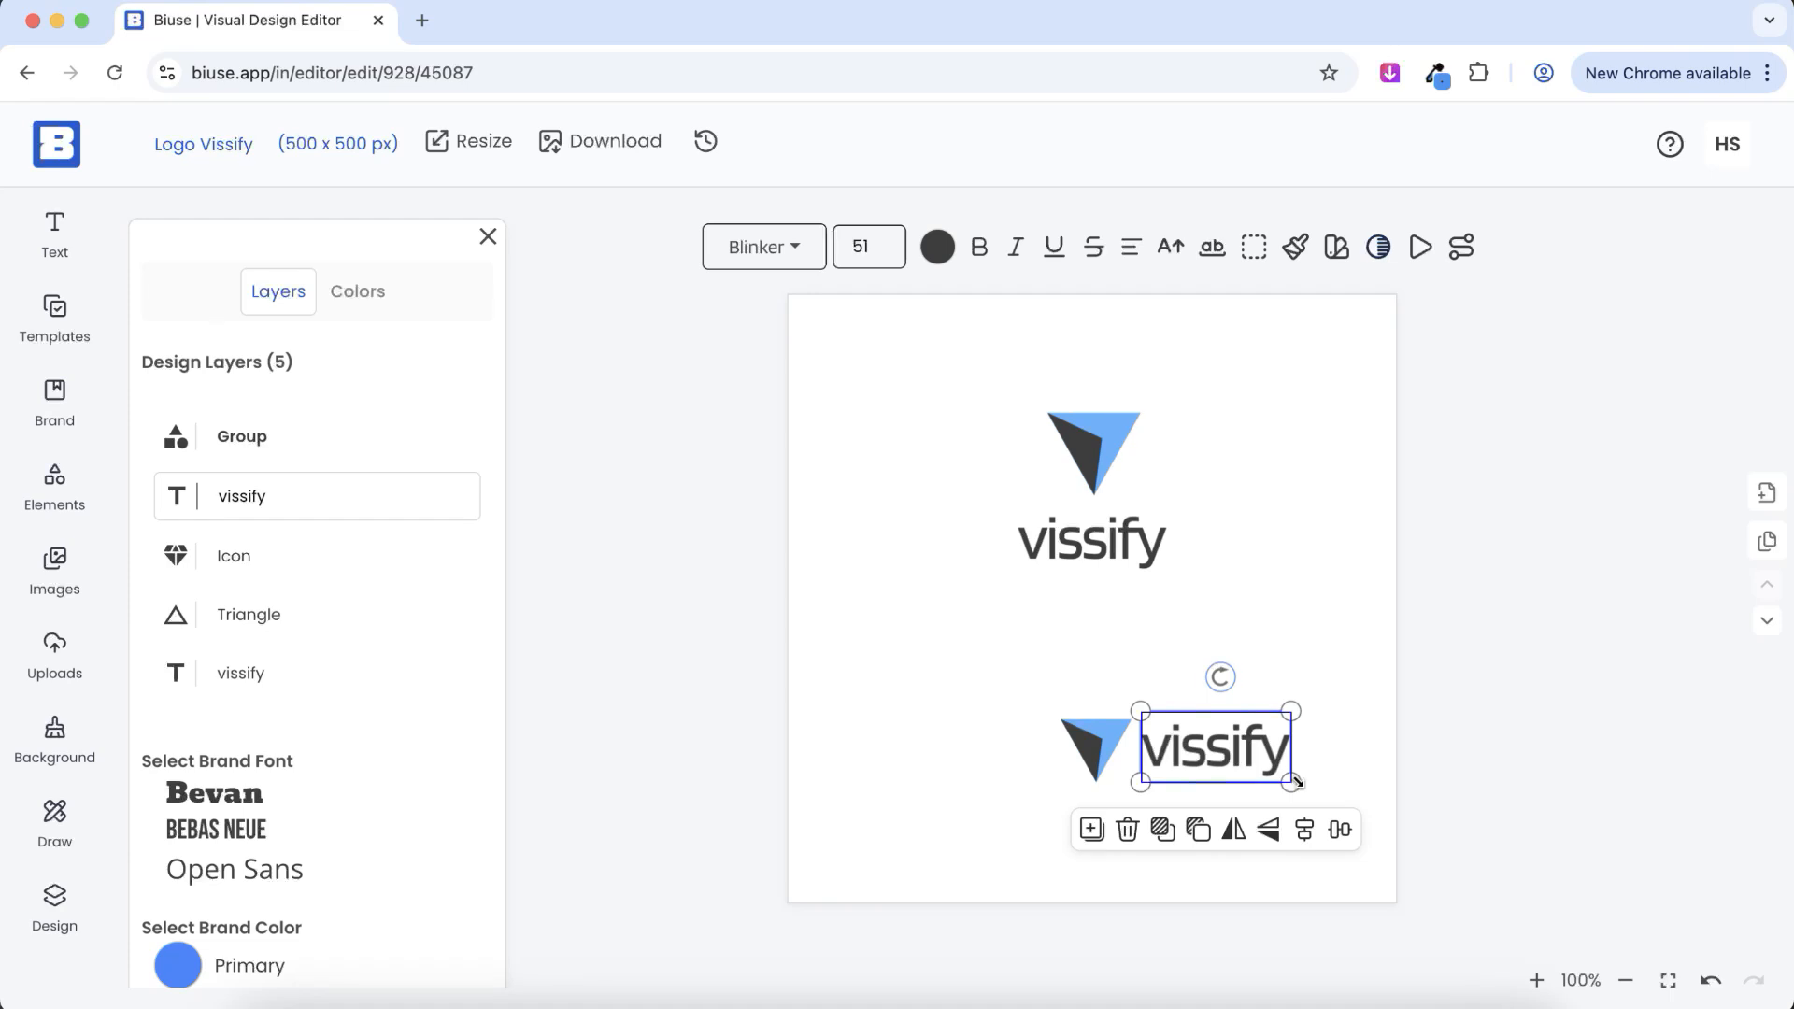
pyautogui.moveTo(1001, 662); pyautogui.dragTo(1288, 796)
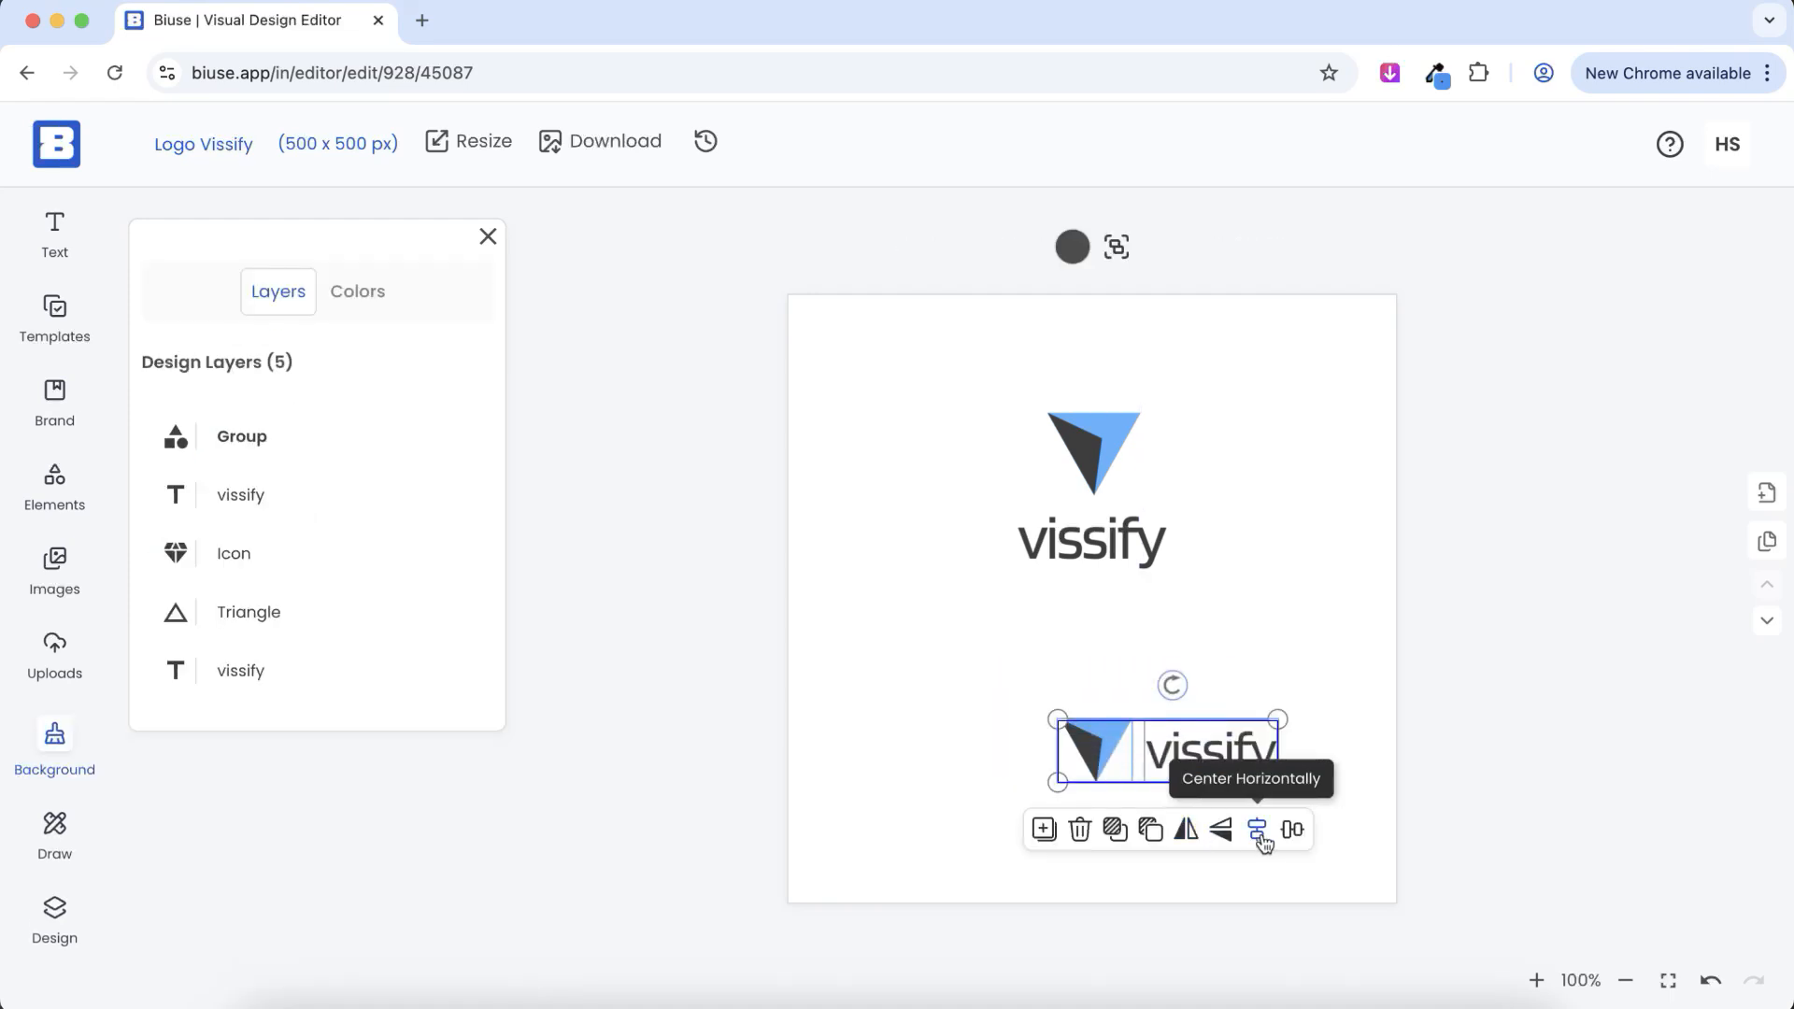
pyautogui.click(1261, 834)
pyautogui.click(1243, 603)
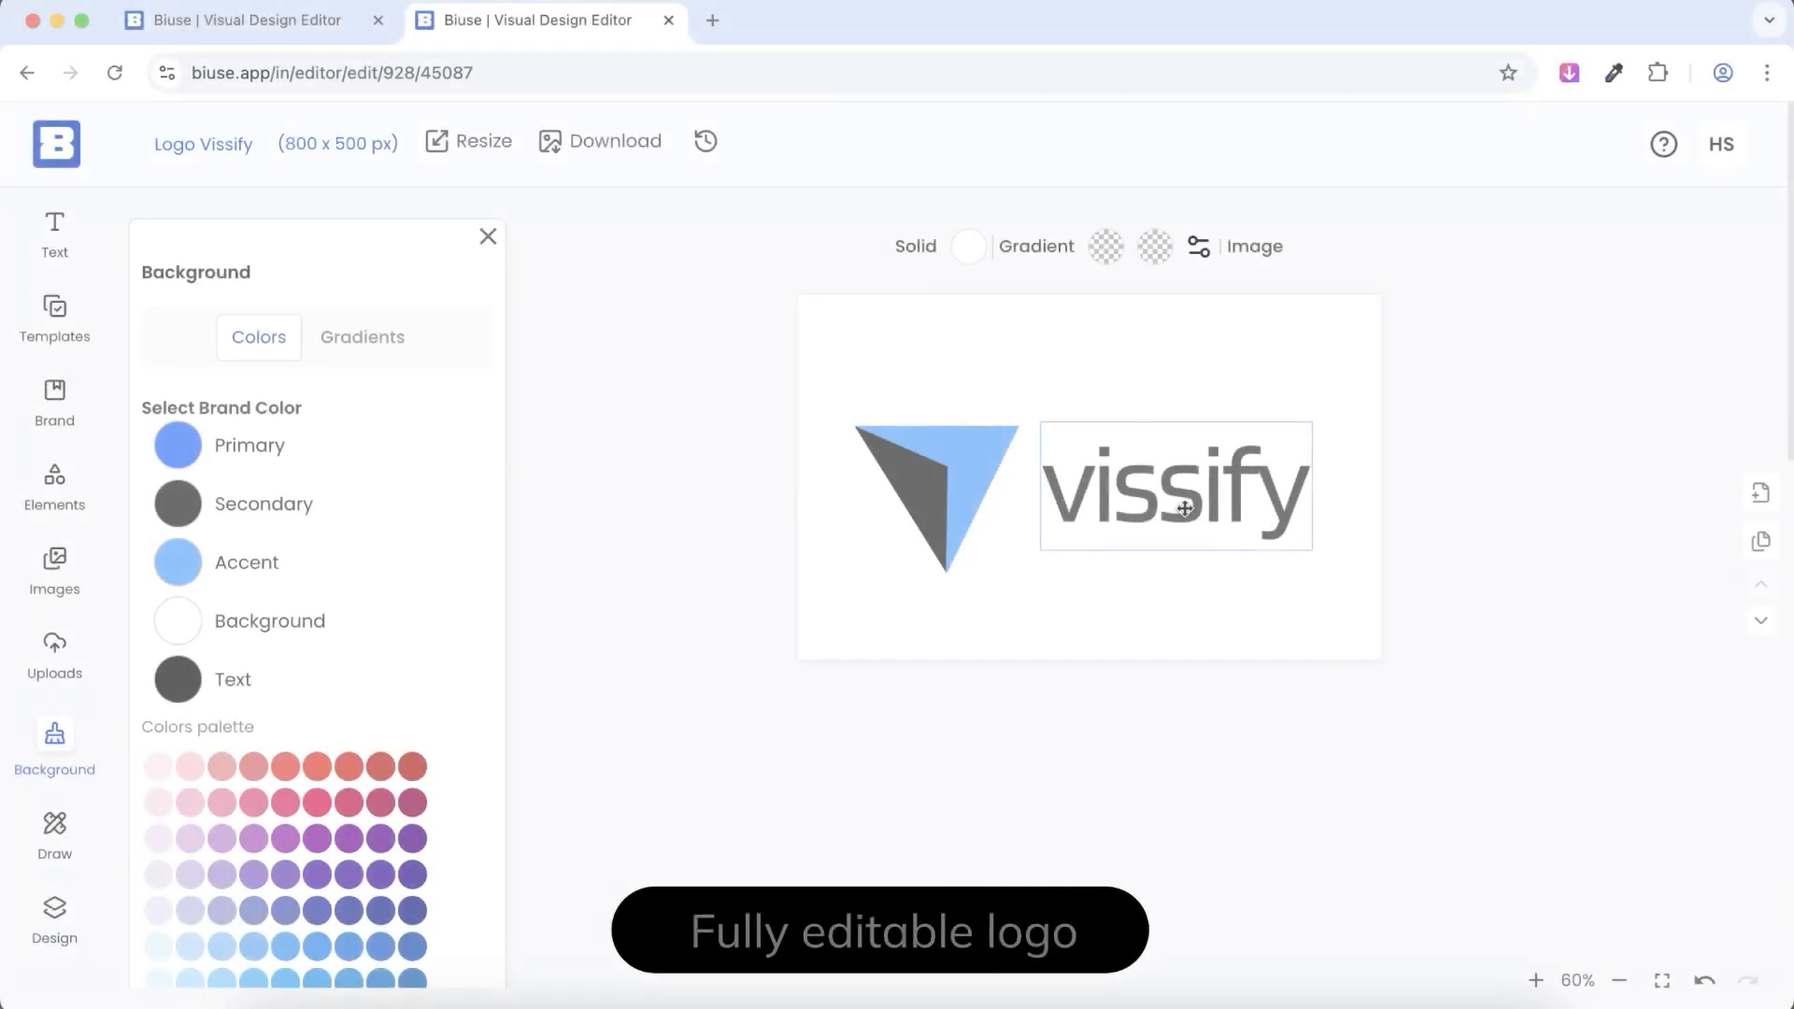
# Recolor the vissify text and the dark facet of the 800 x 500 px logo to #0096c7
pyautogui.click(1184, 509)
pyautogui.click(937, 245)
pyautogui.click(1156, 645)
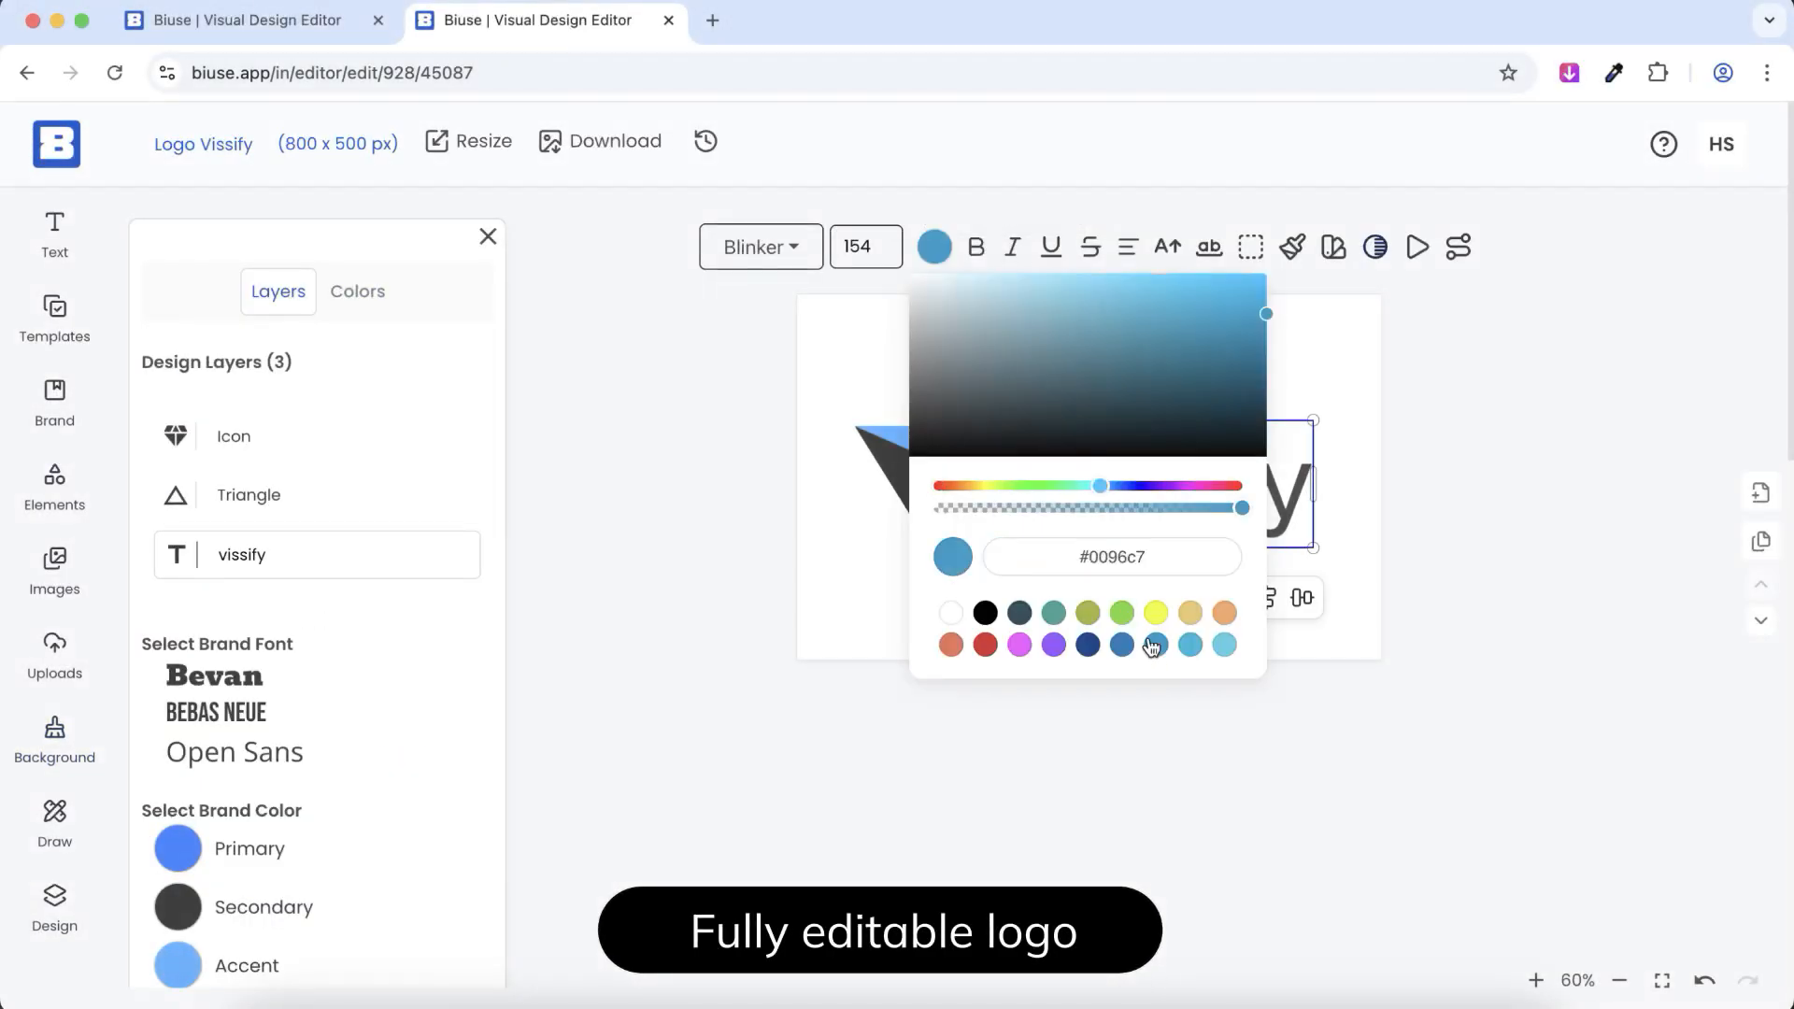
pyautogui.click(914, 493)
pyautogui.click(914, 493)
pyautogui.click(1048, 246)
pyautogui.click(1271, 650)
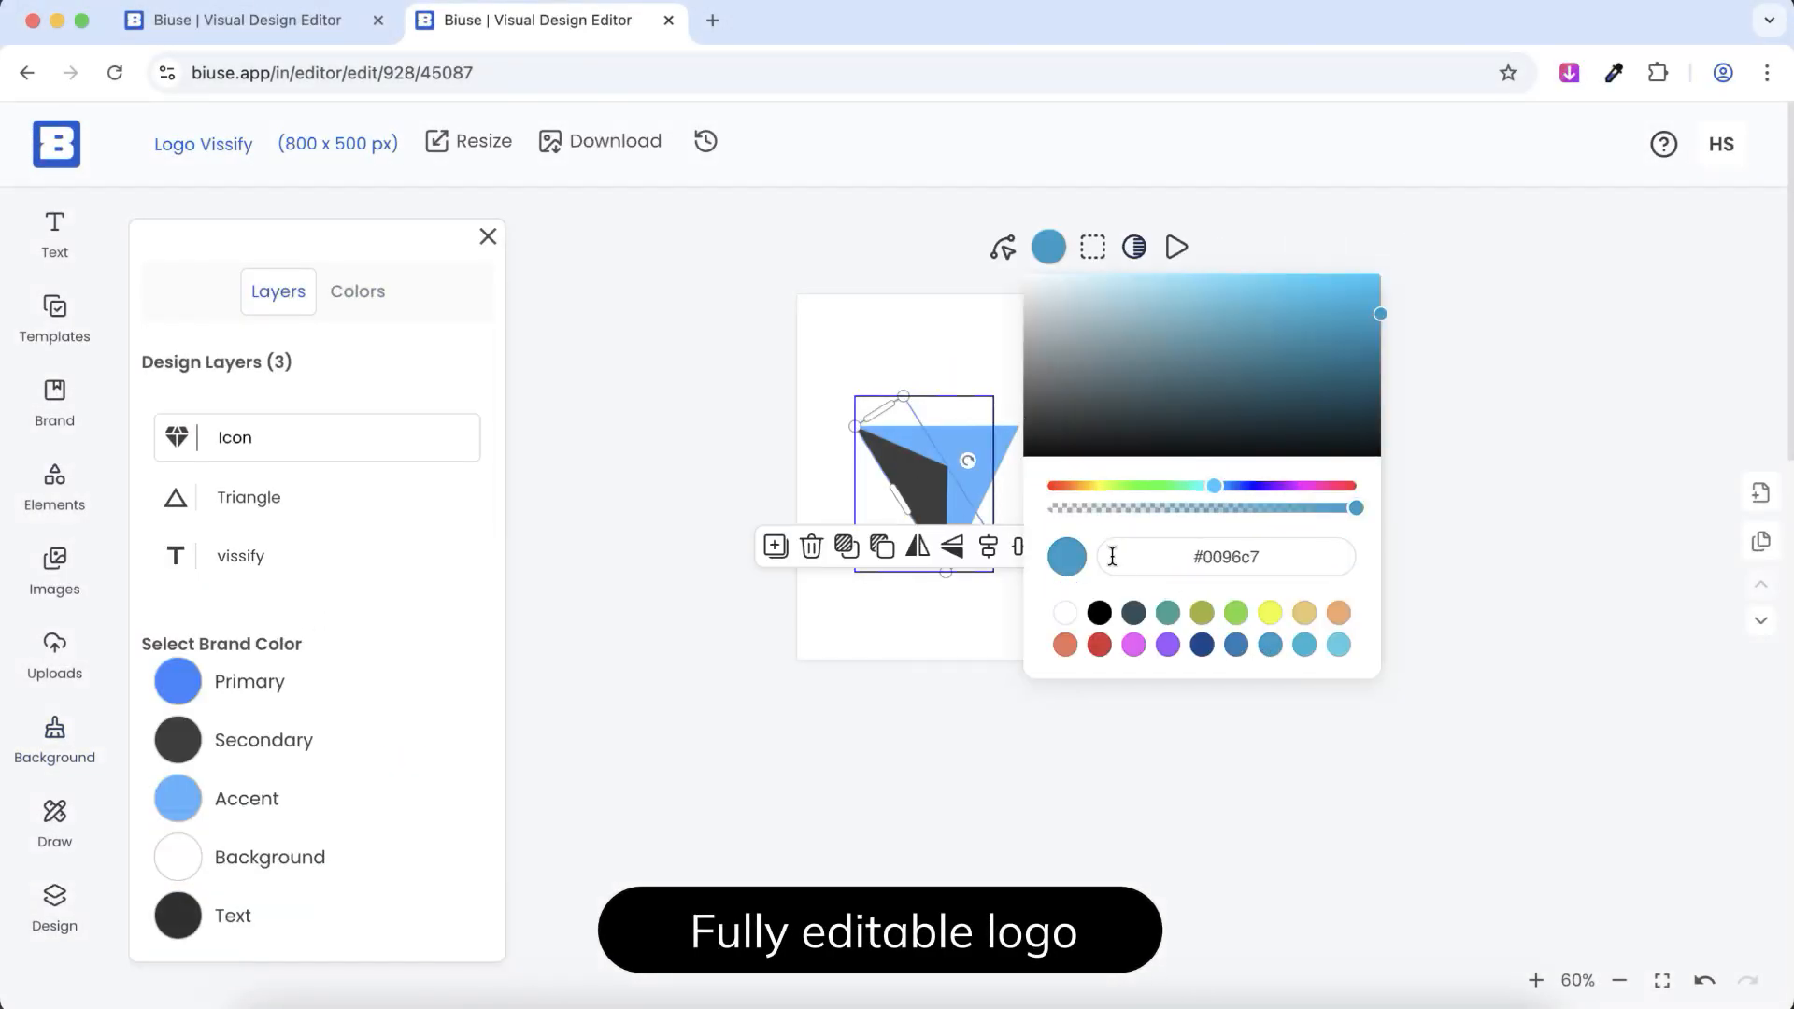
pyautogui.click(1080, 560)
# Recolor the larger light blue triangle behind the facet to dark gray
pyautogui.click(995, 446)
pyautogui.click(1007, 247)
pyautogui.moveTo(1008, 398); pyautogui.dragTo(967, 389)
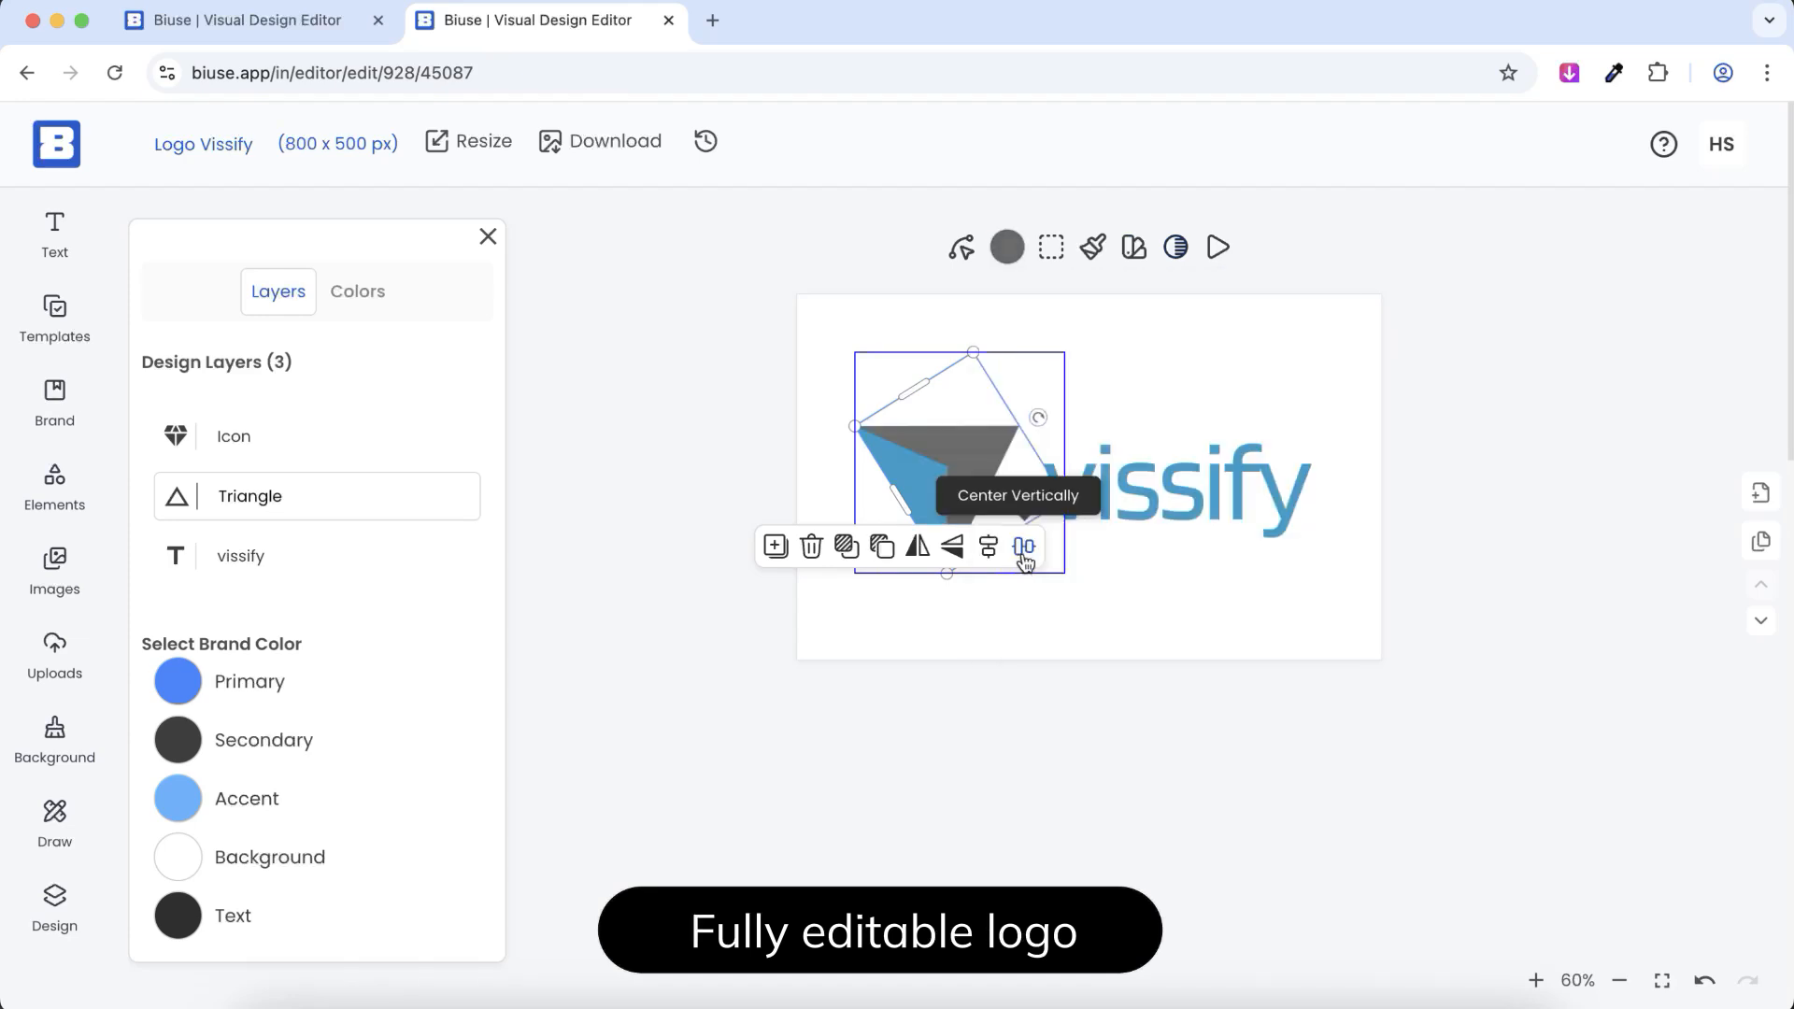
# Enlarge the whole logo slightly and increase the size of the vissify text beside the mark
pyautogui.click(1342, 453)
pyautogui.moveTo(1008, 516); pyautogui.dragTo(949, 529)
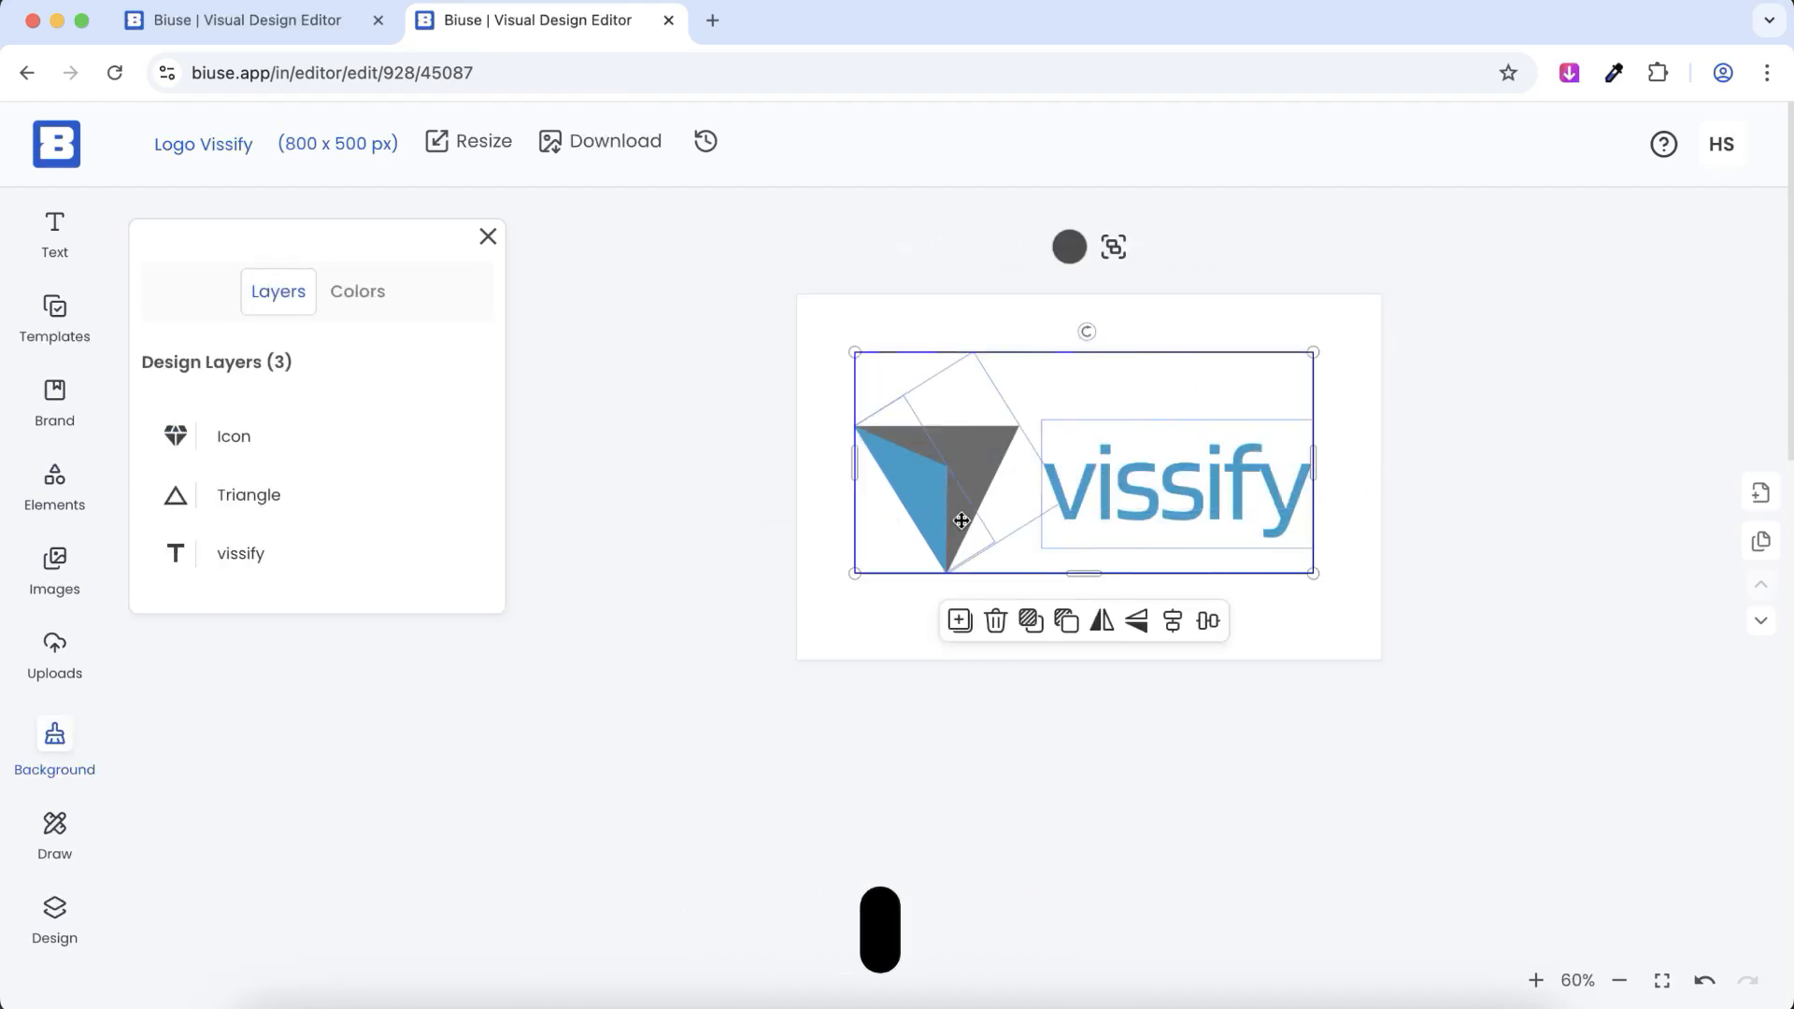
pyautogui.moveTo(853, 575); pyautogui.dragTo(844, 585)
pyautogui.click(1342, 509)
pyautogui.click(1282, 500)
pyautogui.moveTo(1321, 427); pyautogui.dragTo(1355, 396)
pyautogui.moveTo(1215, 479); pyautogui.dragTo(1190, 491)
# Rearrange the logo as a stacked version, with the mark in the upper middle and the vissify text at size 122 beneath it
pyautogui.moveTo(1332, 421); pyautogui.dragTo(1169, 565)
pyautogui.click(897, 467)
pyautogui.moveTo(975, 451); pyautogui.dragTo(1126, 412)
pyautogui.click(1314, 514)
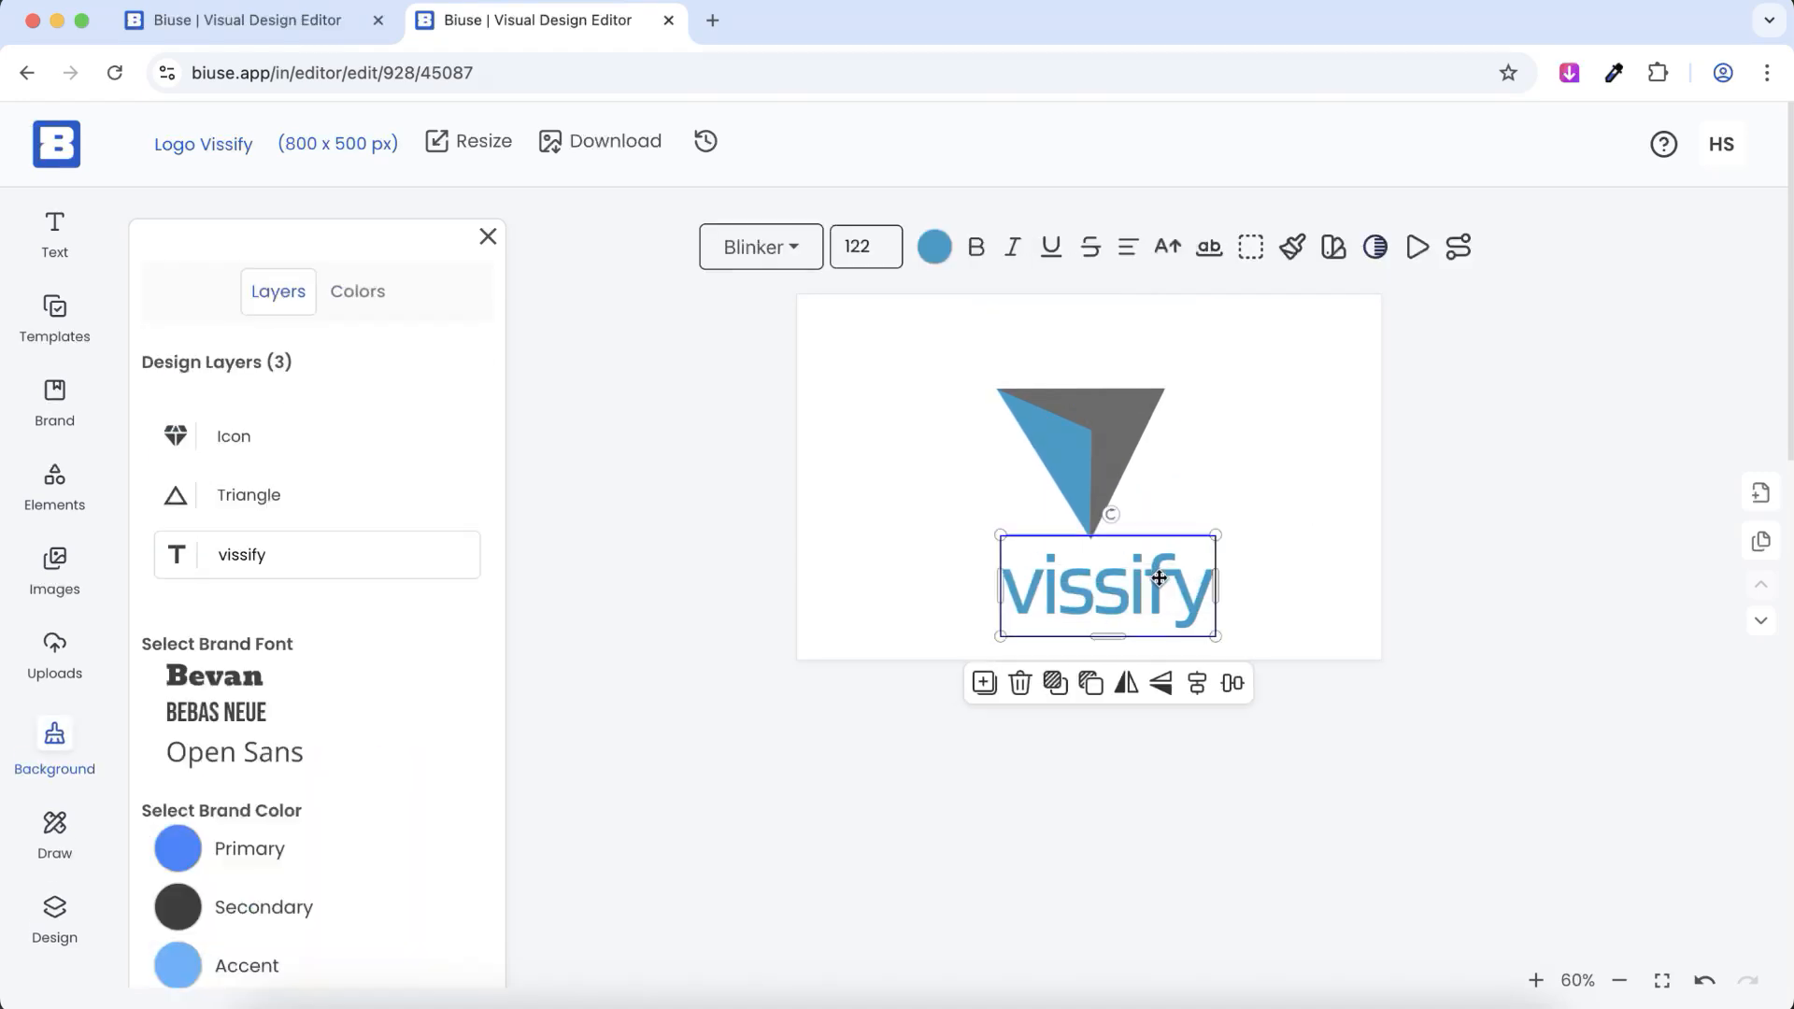
pyautogui.click(1158, 577)
pyautogui.click(1333, 517)
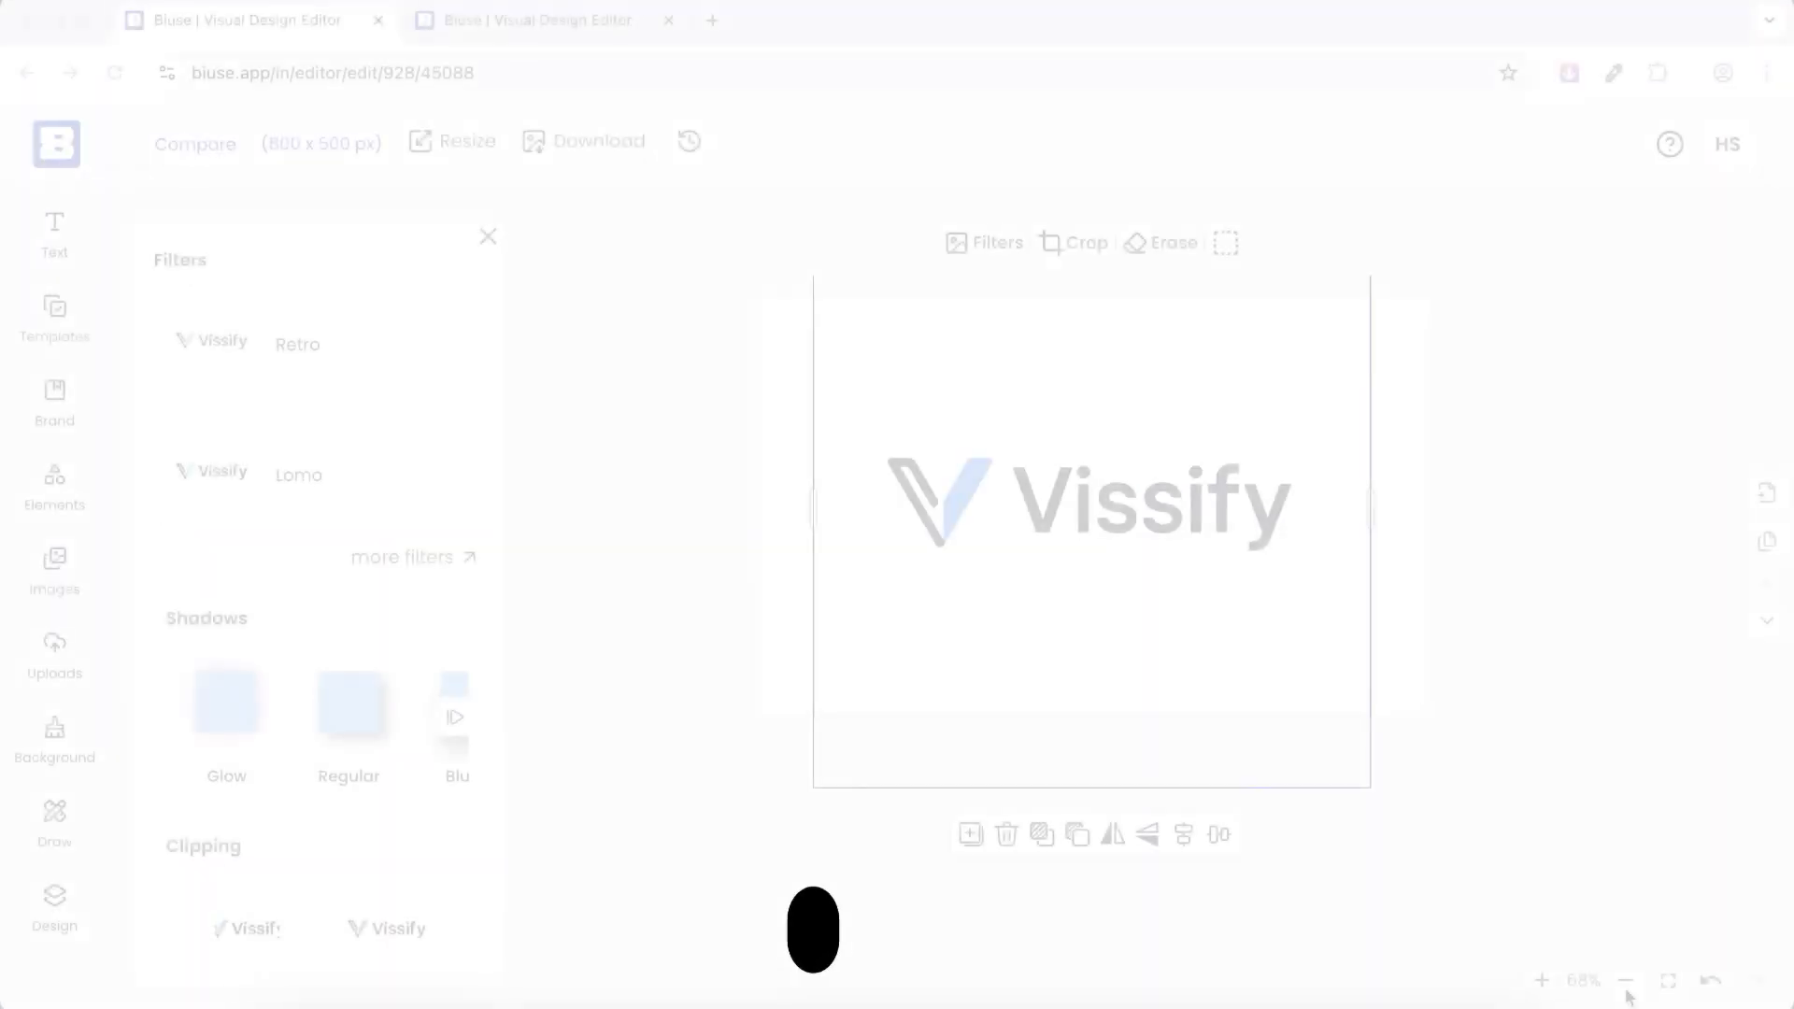
# Switch to the Compare design and shrink and reposition the AI-generated Vissify logo image on its canvas
pyautogui.moveTo(1149, 508); pyautogui.dragTo(1160, 607)
pyautogui.moveTo(829, 330); pyautogui.dragTo(937, 437)
pyautogui.moveTo(1086, 560)
pyautogui.mouseDown()
pyautogui.moveTo(1010, 417)
pyautogui.moveTo(1076, 534)
pyautogui.mouseUp()
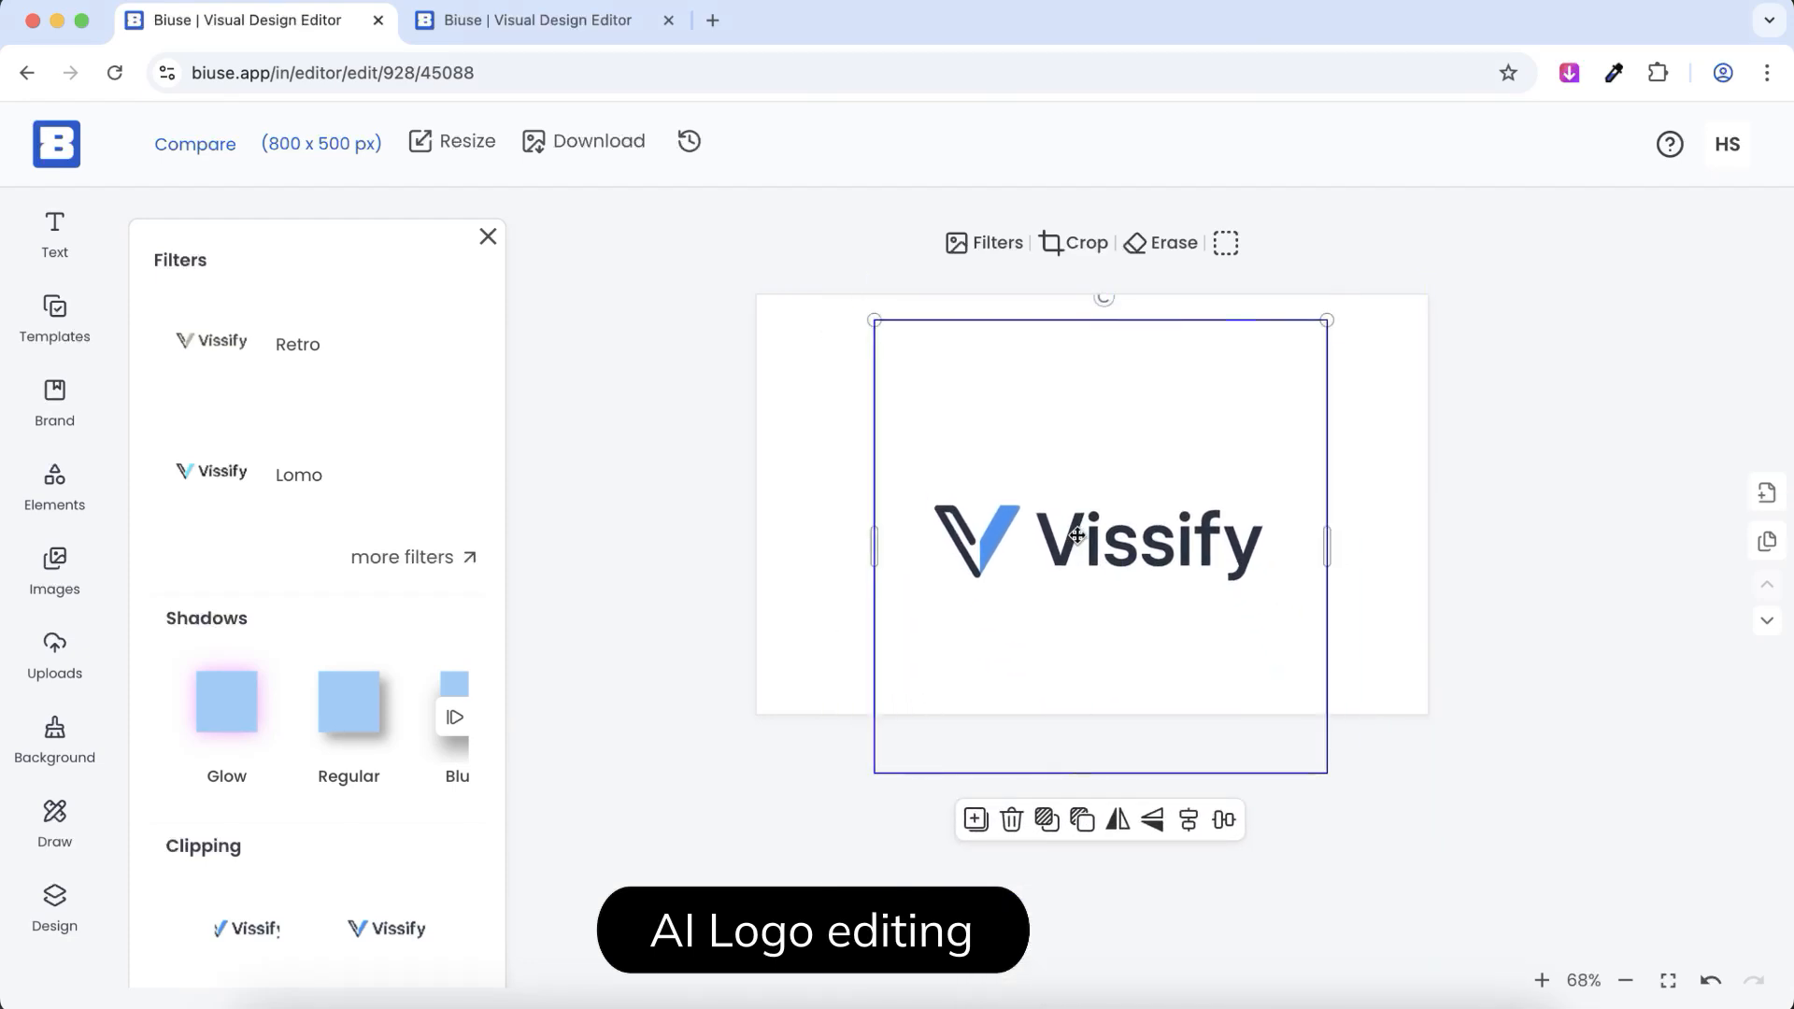
# Try the Retro image filter on the AI-generated Vissify logo
pyautogui.click(987, 244)
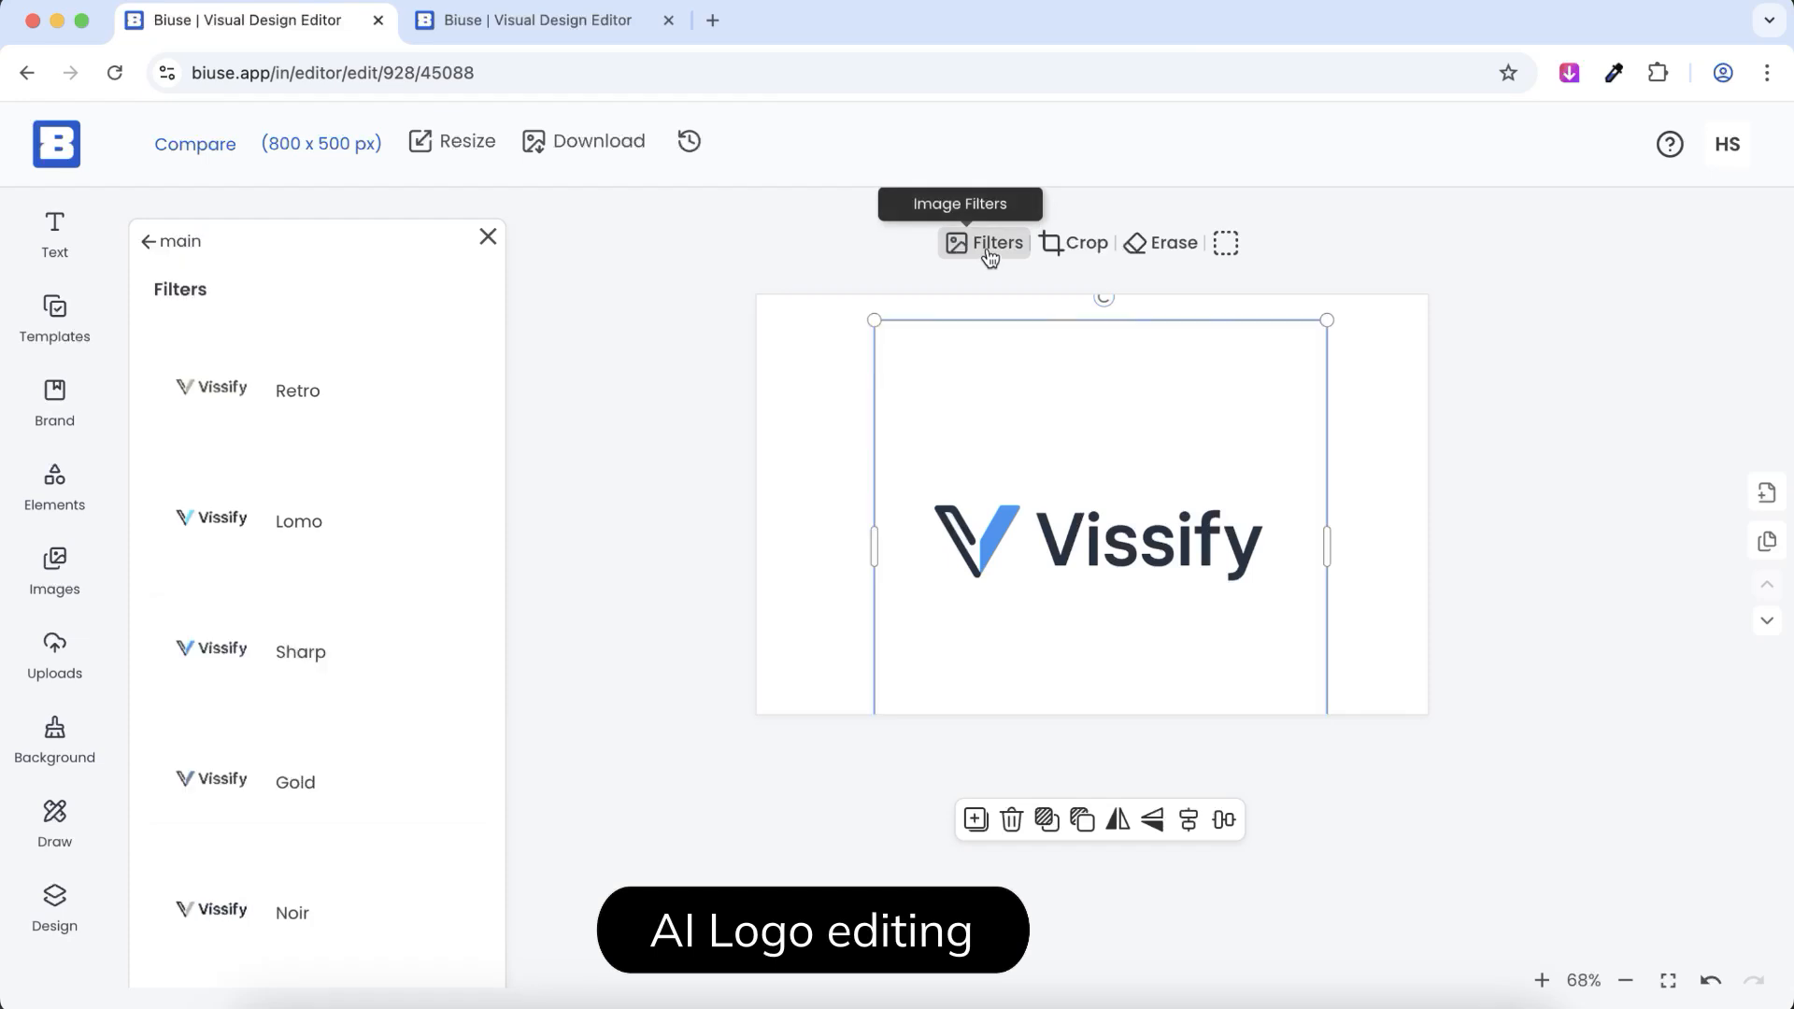
pyautogui.click(239, 403)
pyautogui.click(276, 436)
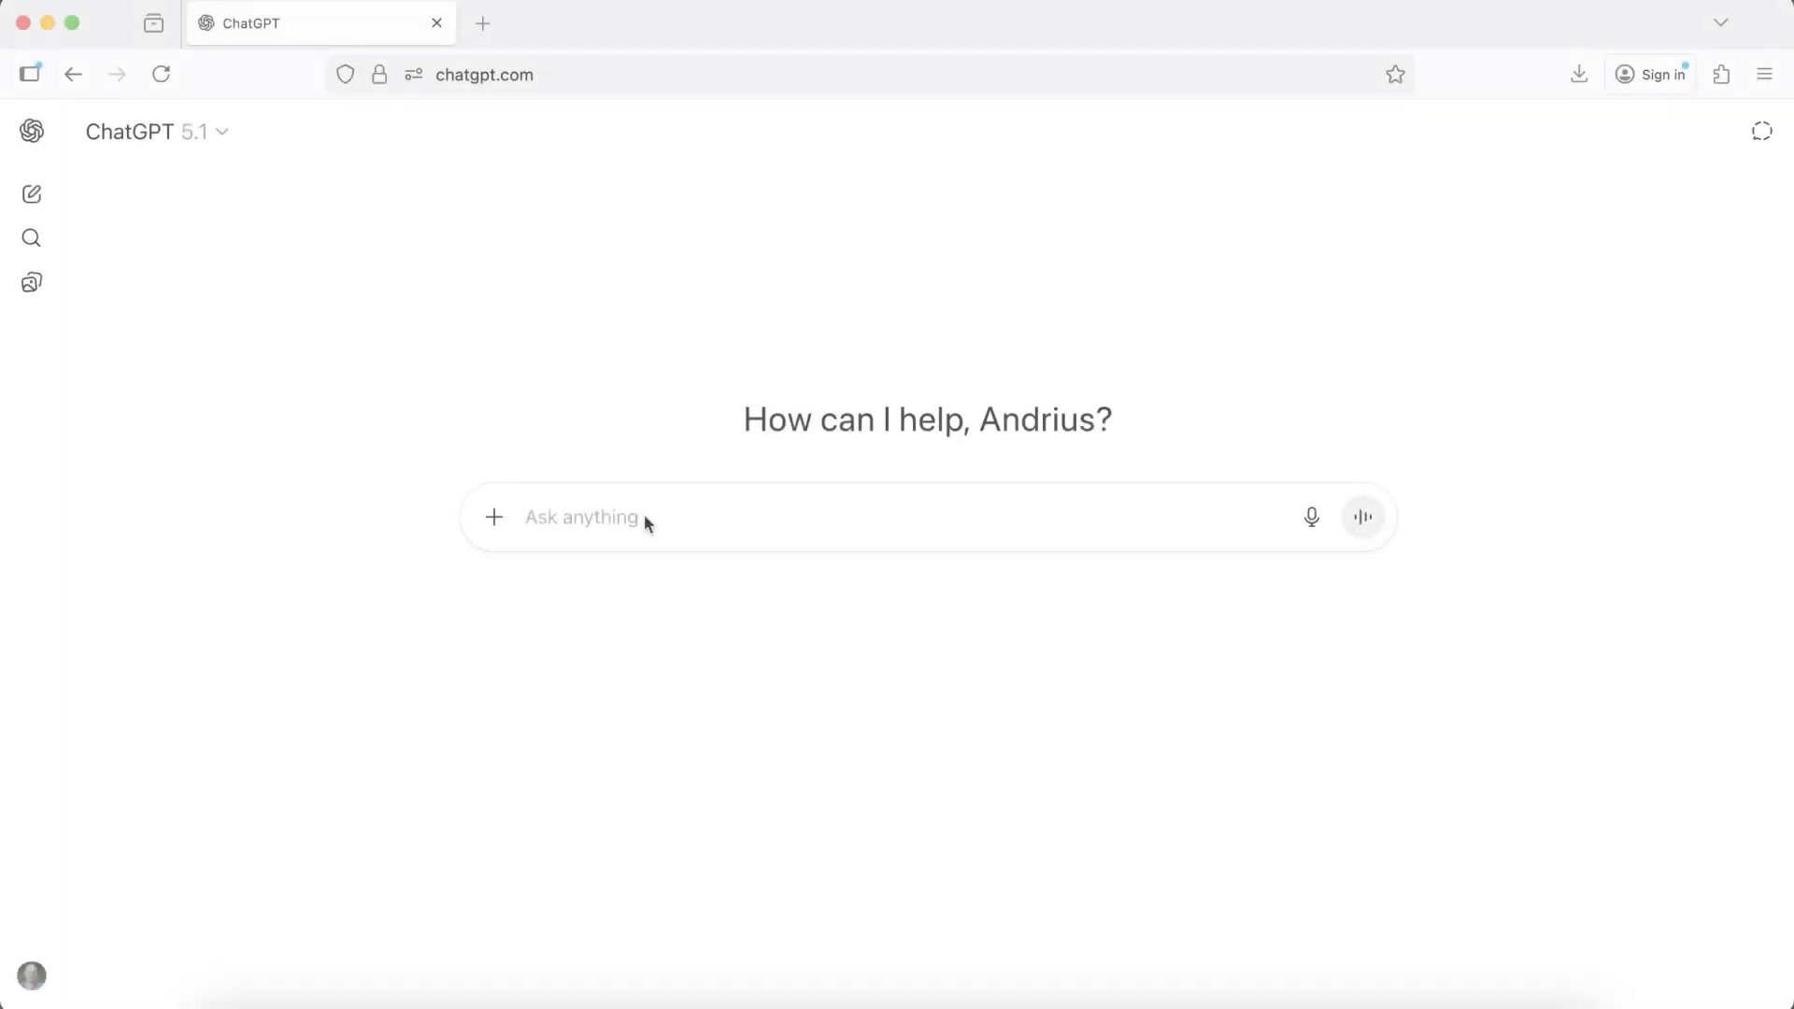
# Switch to ChatGPT and request a coffee shop logo named Cofffeee in black and brown on a transparent background
pyautogui.click(645, 517)
pyautogui.write('create a logo for a coffee shop, name - Cofffeee, color - black and brown, on transparent background.')
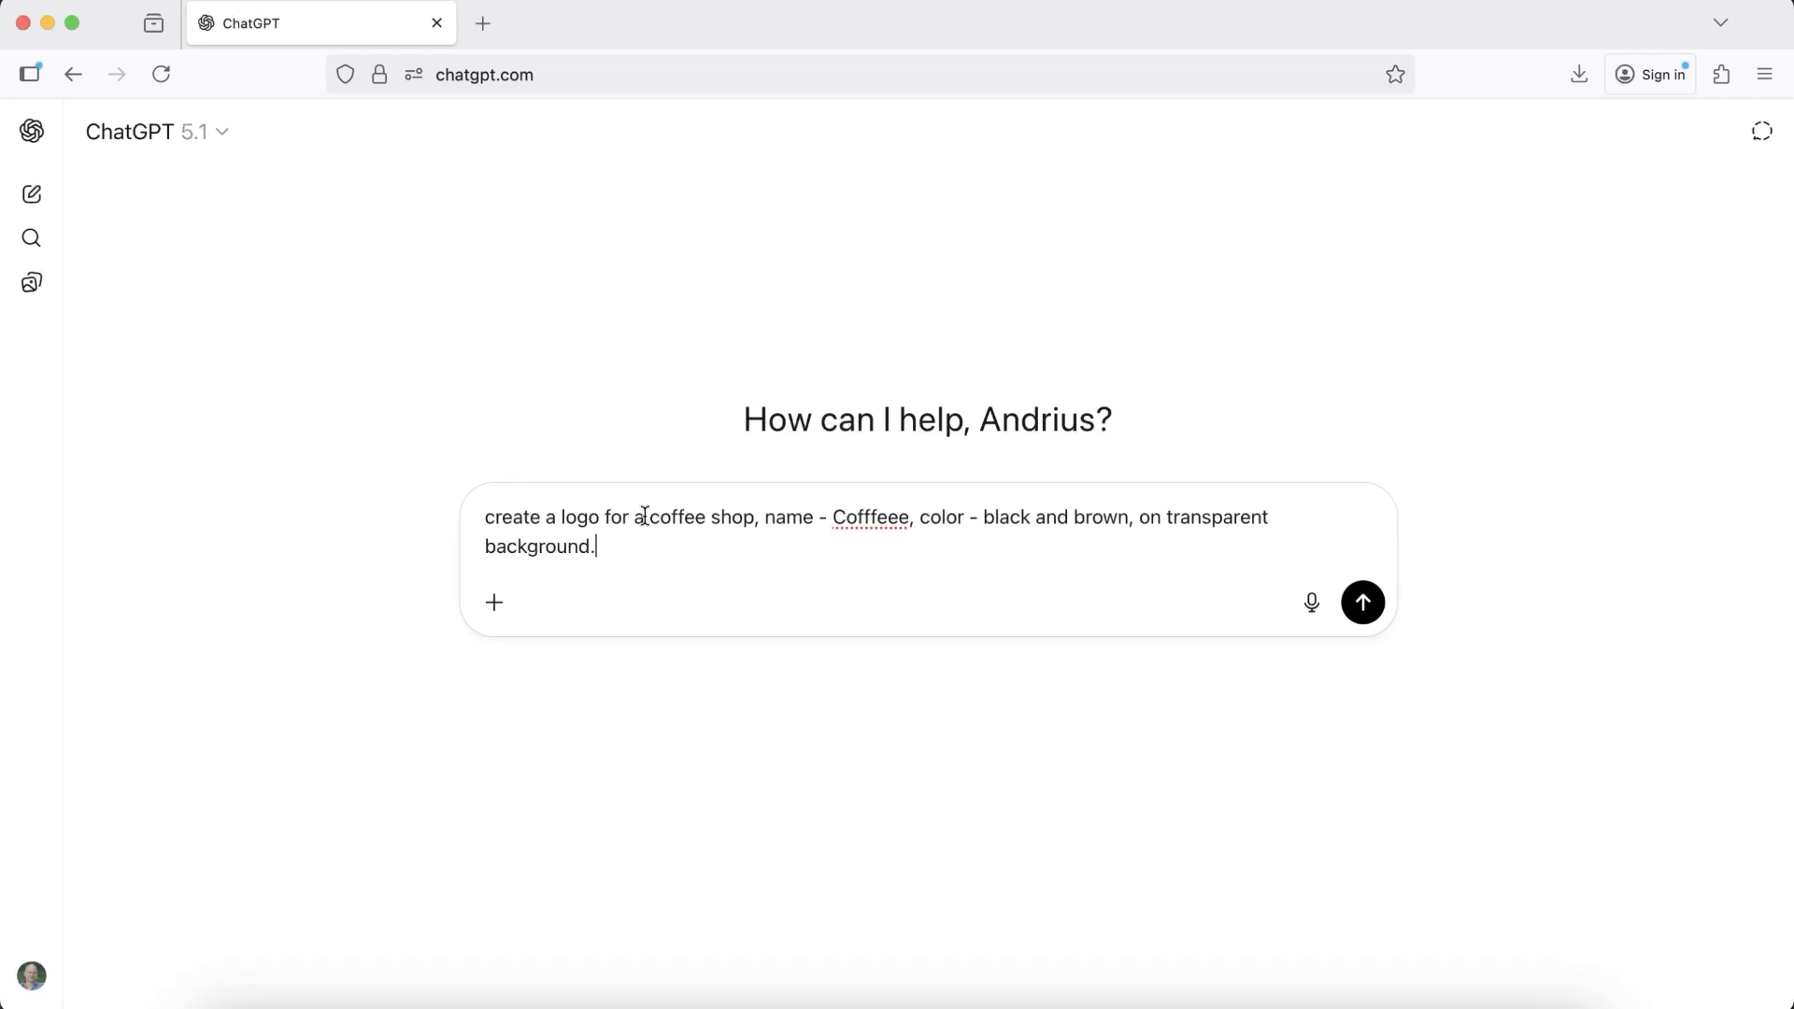
pyautogui.press('Return')
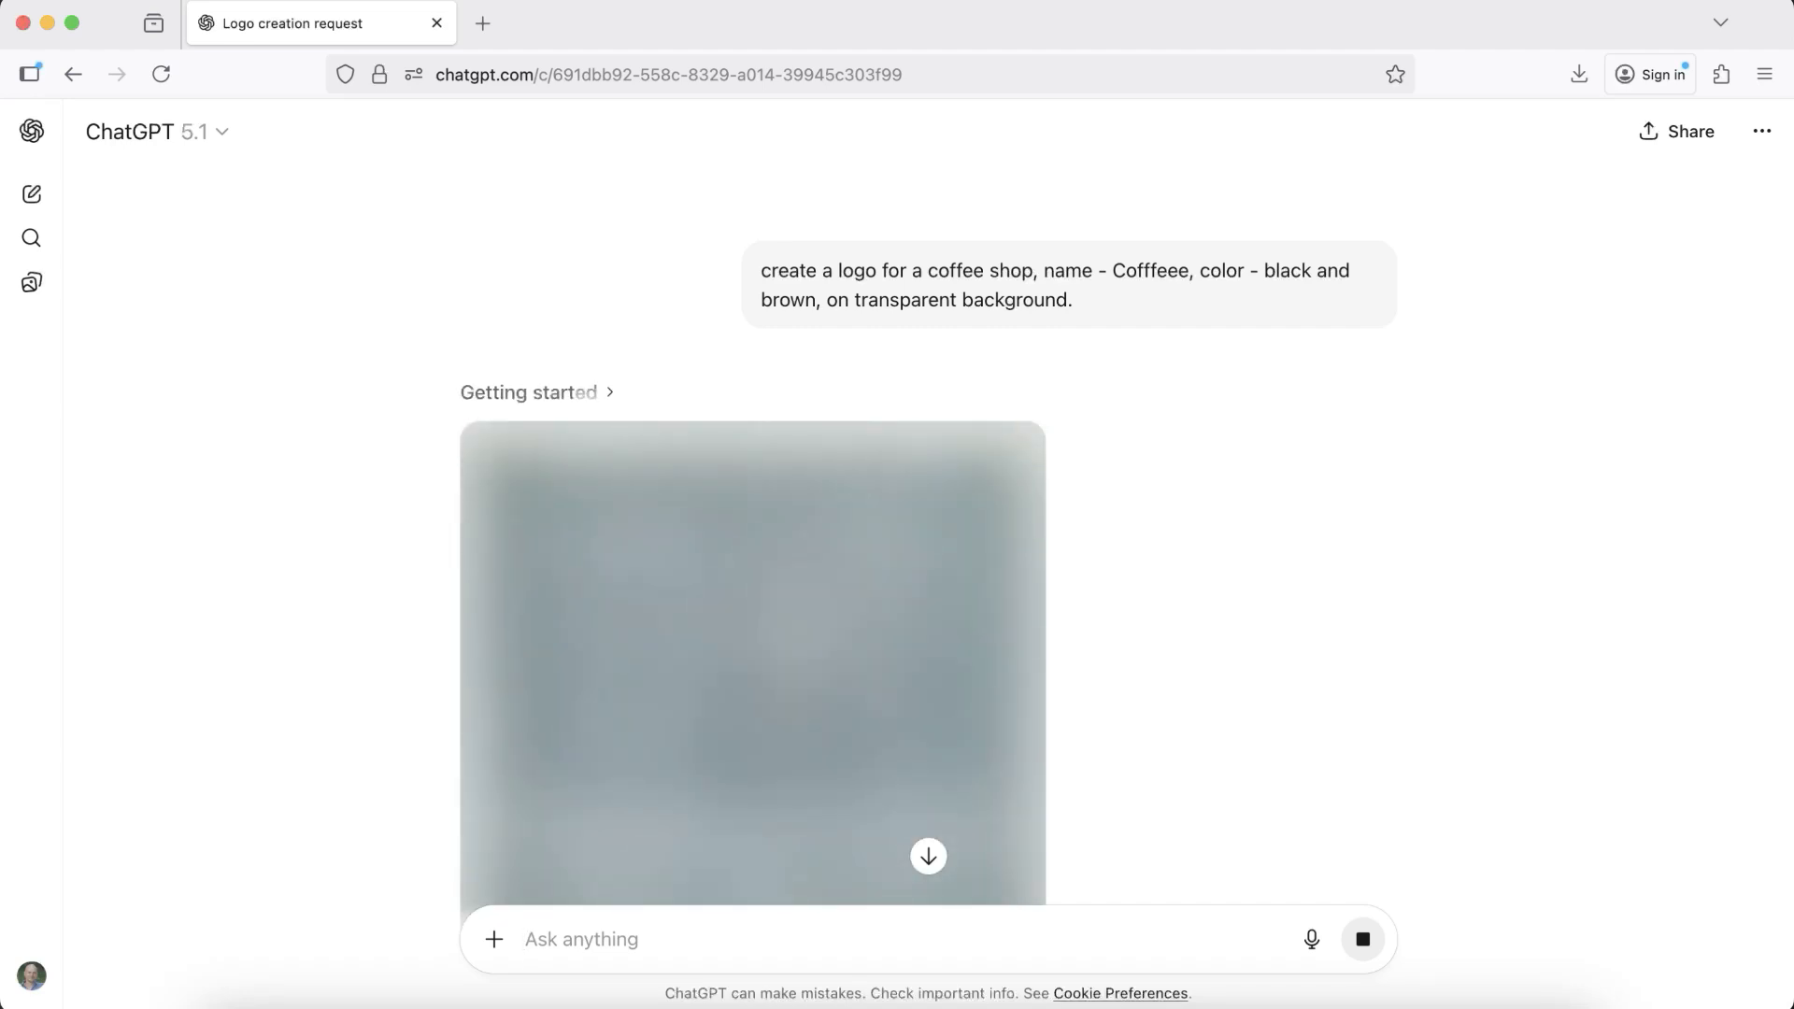
# Check the coffee shop logo being generated, and switch to 99designs to examine its gallery of artificial intelligence logos
pyautogui.scroll(-3, 1361, 589)
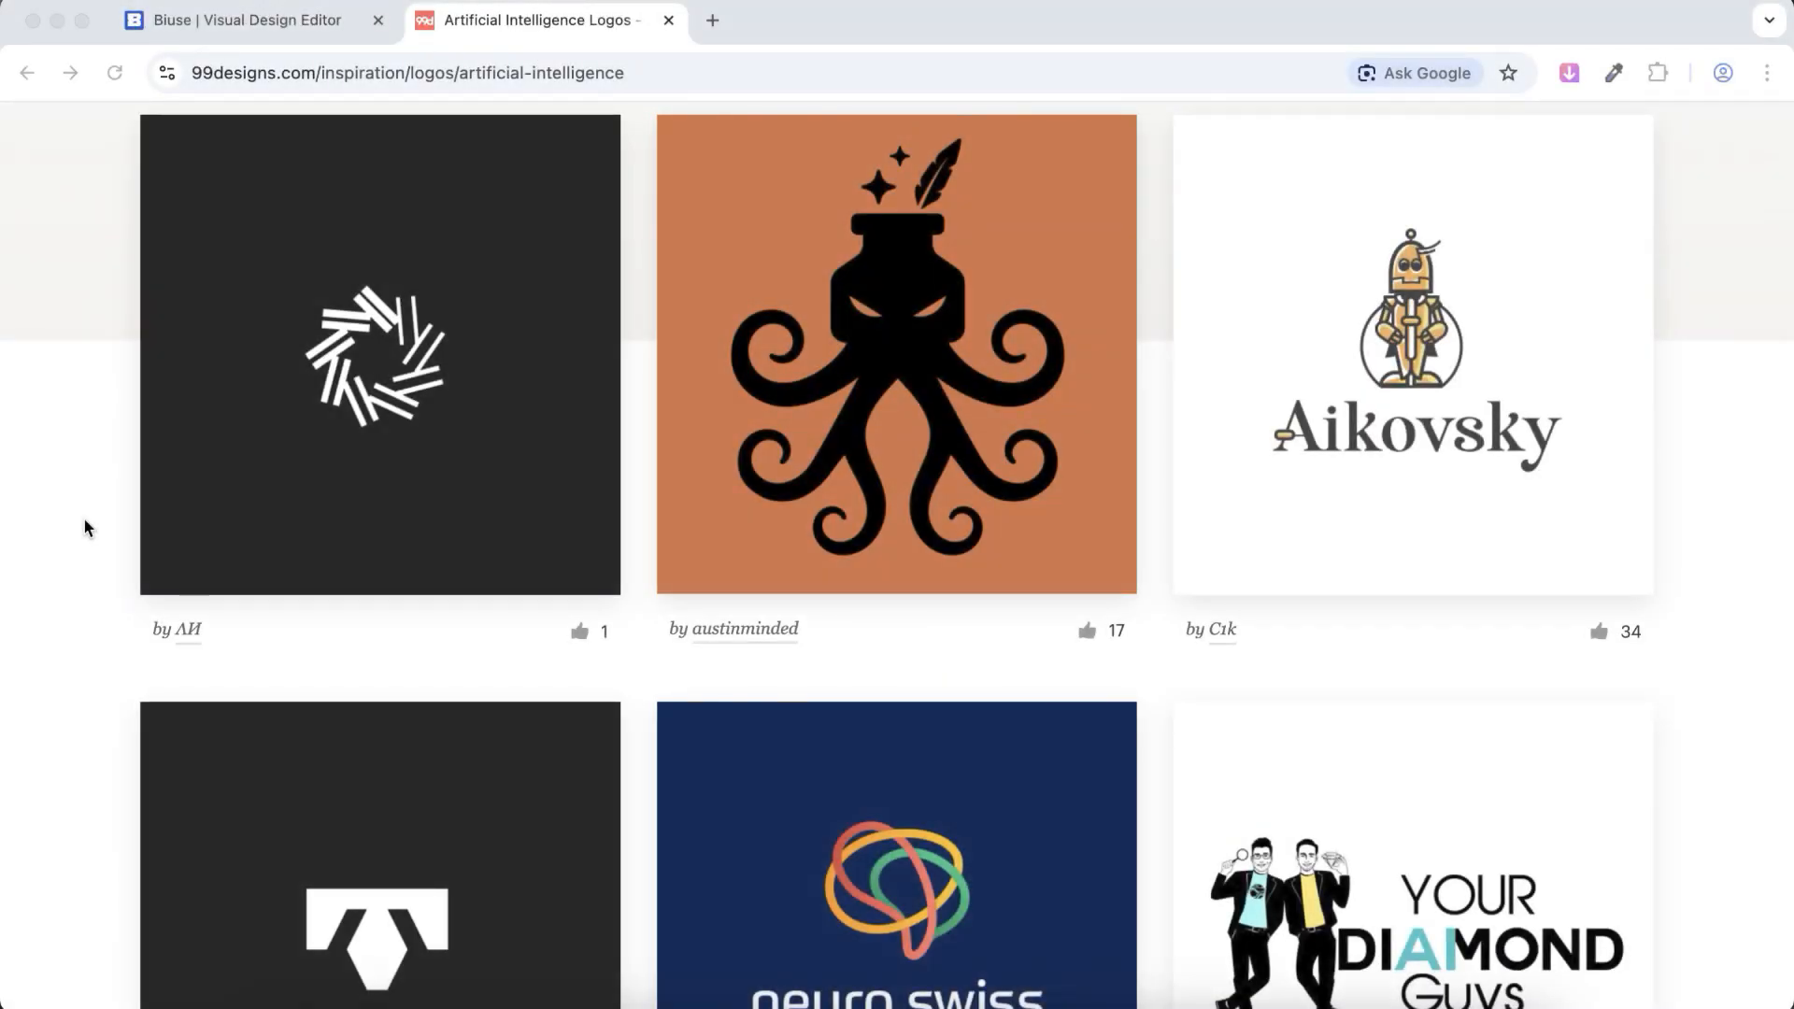
pyautogui.scroll(-2, 85, 529)
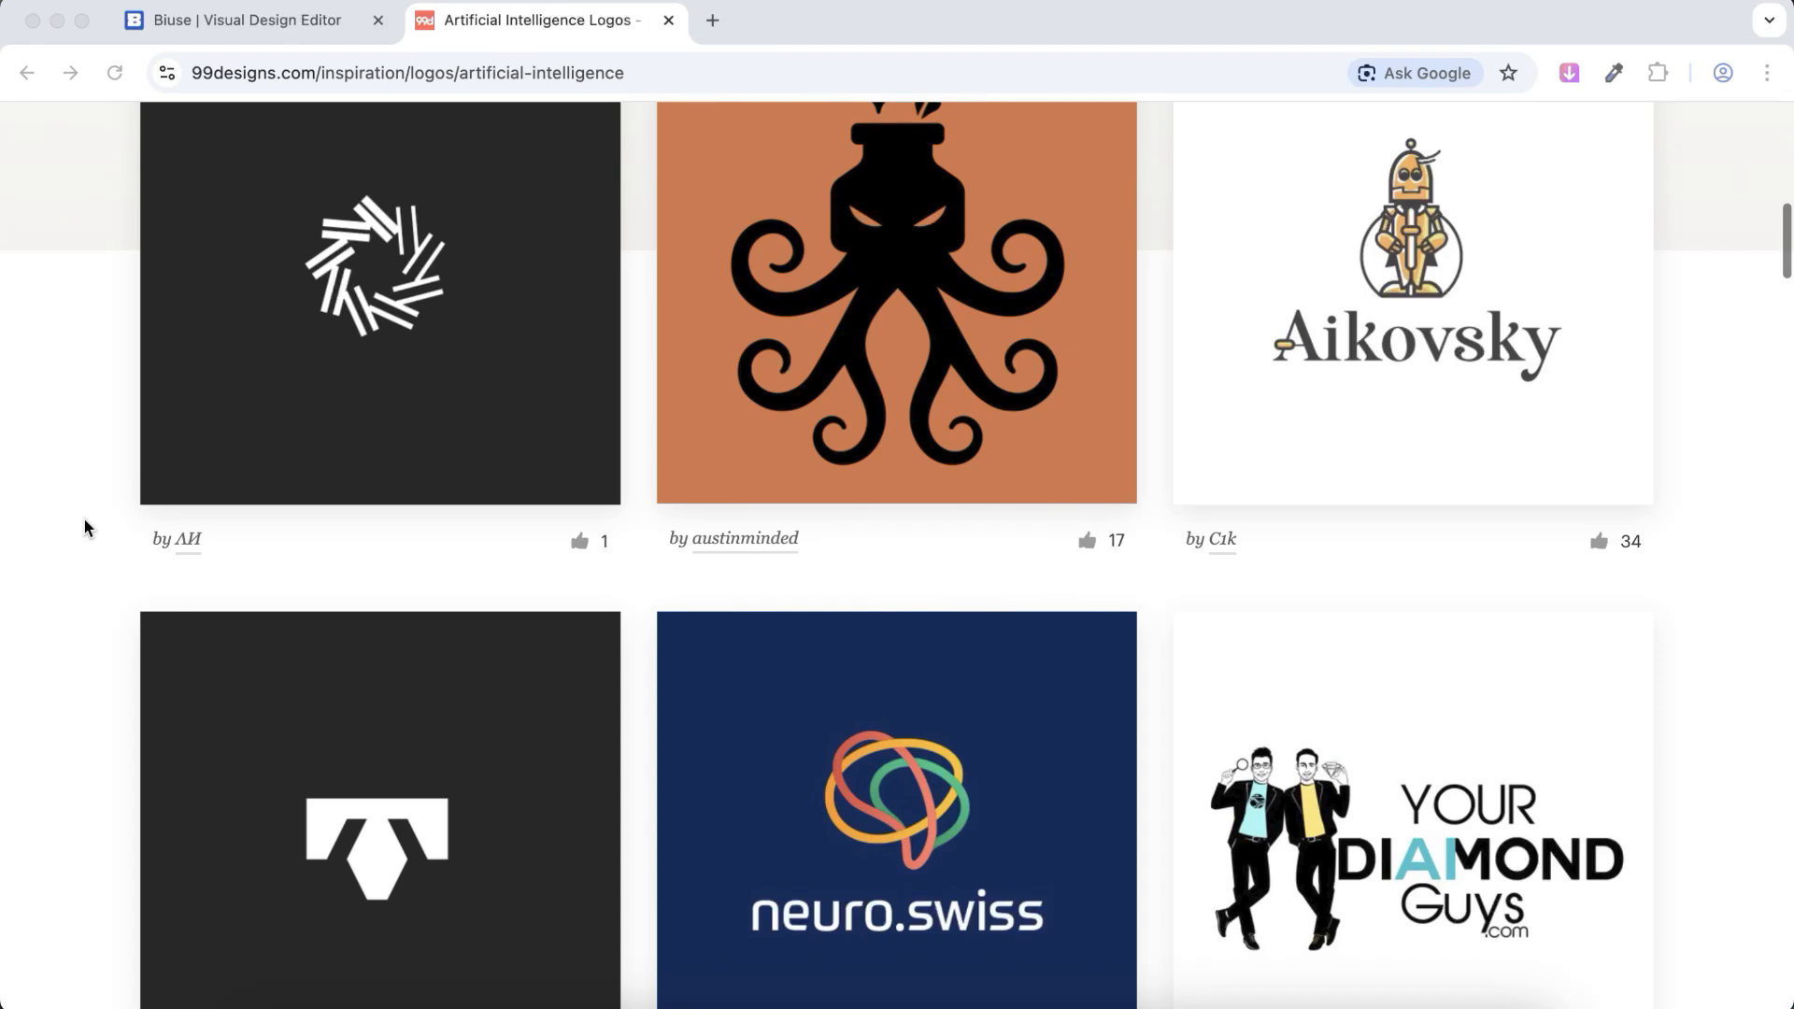
pyautogui.scroll(-4, 85, 529)
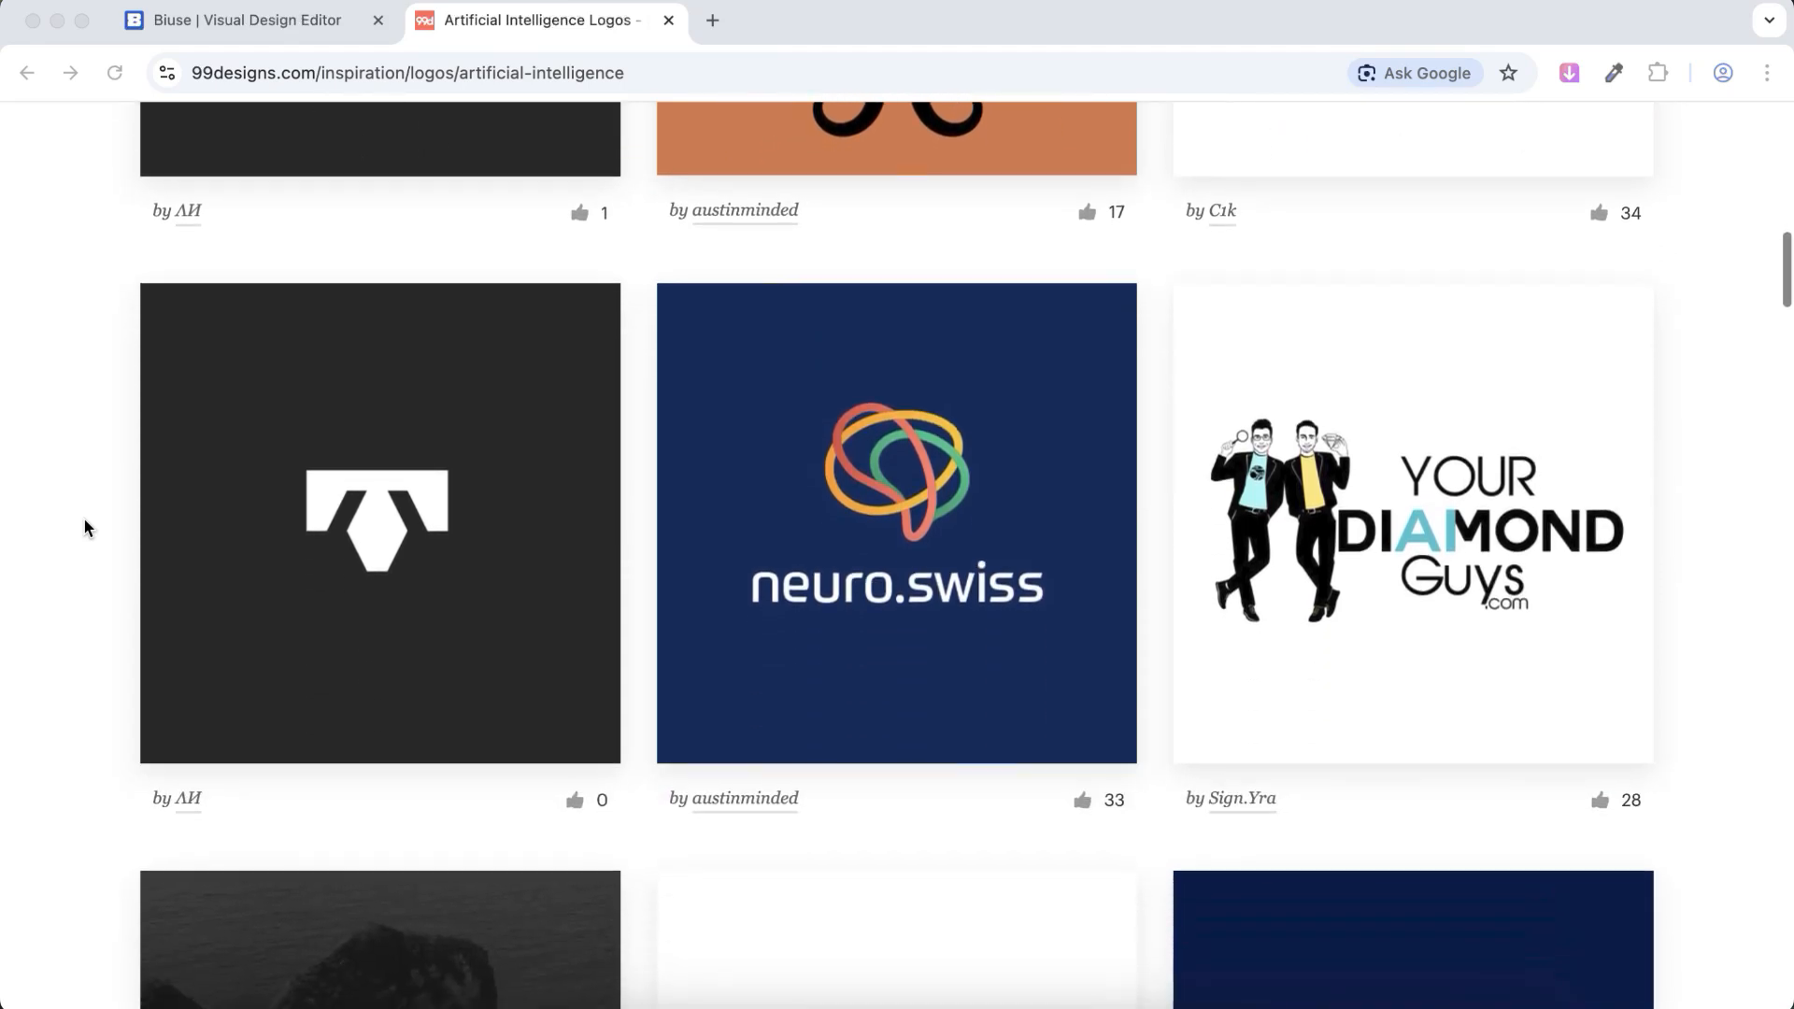
pyautogui.scroll(-5, 85, 529)
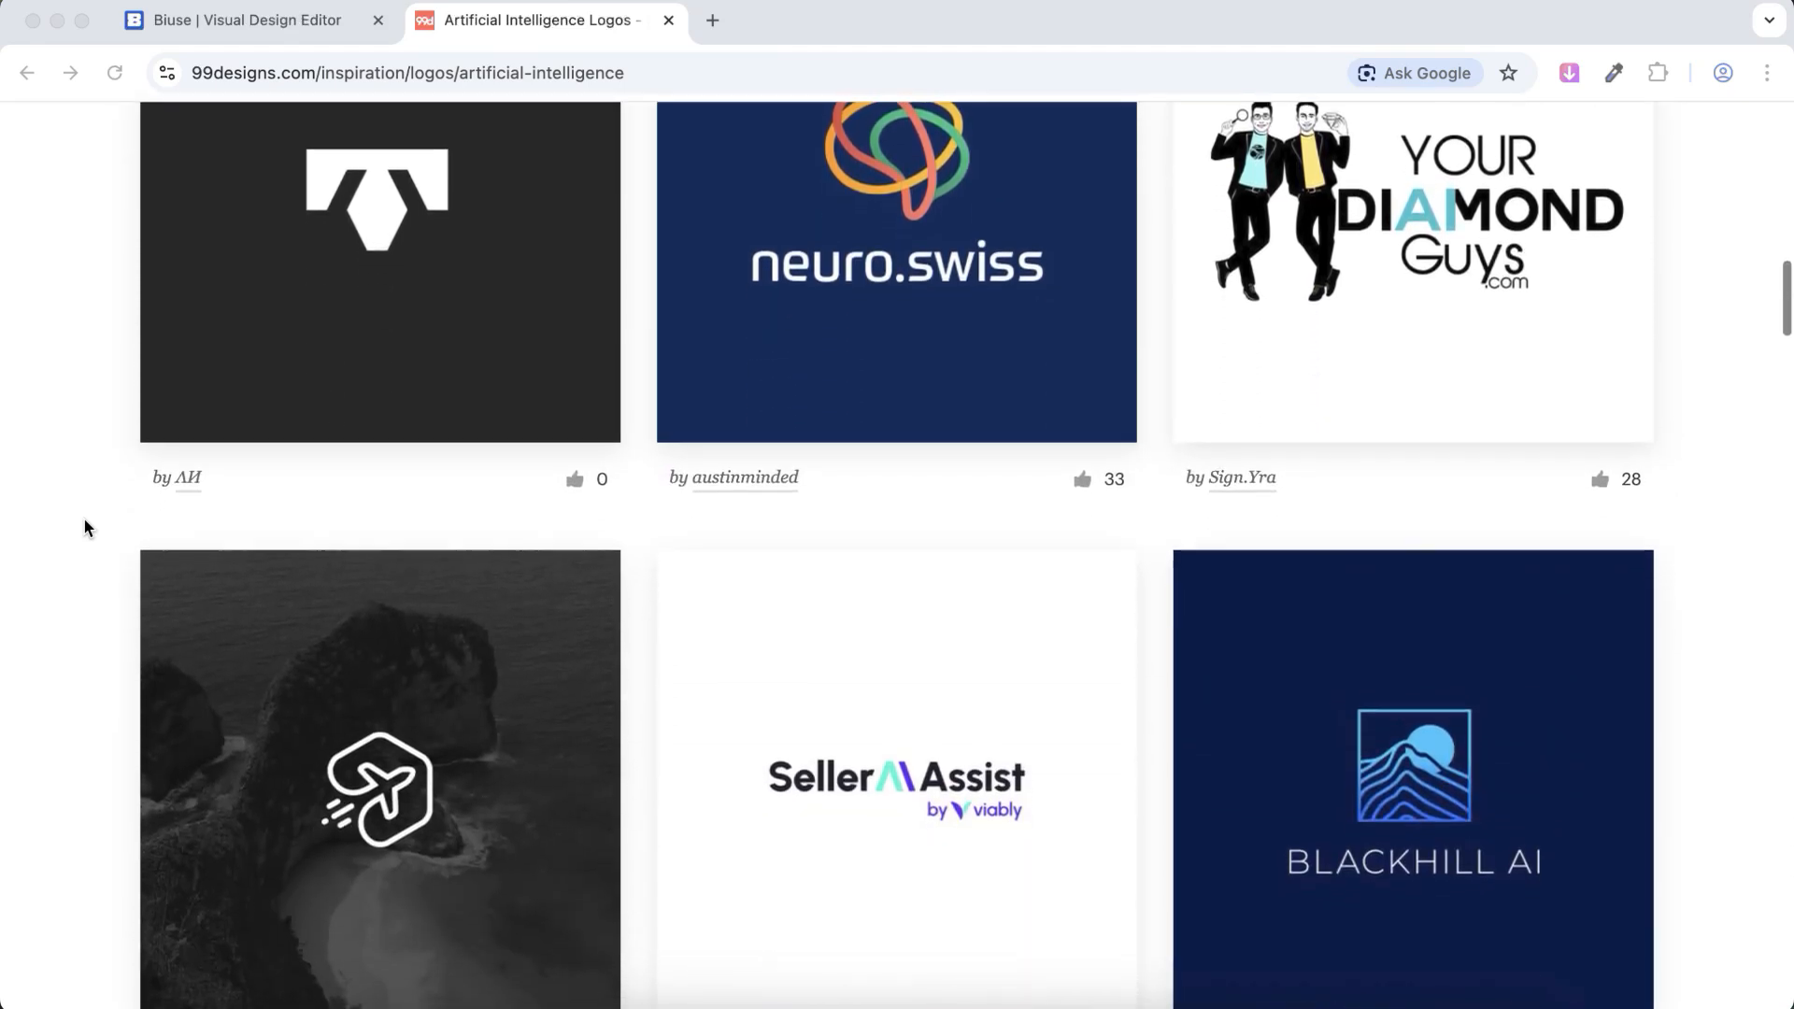
pyautogui.scroll(-5, 85, 529)
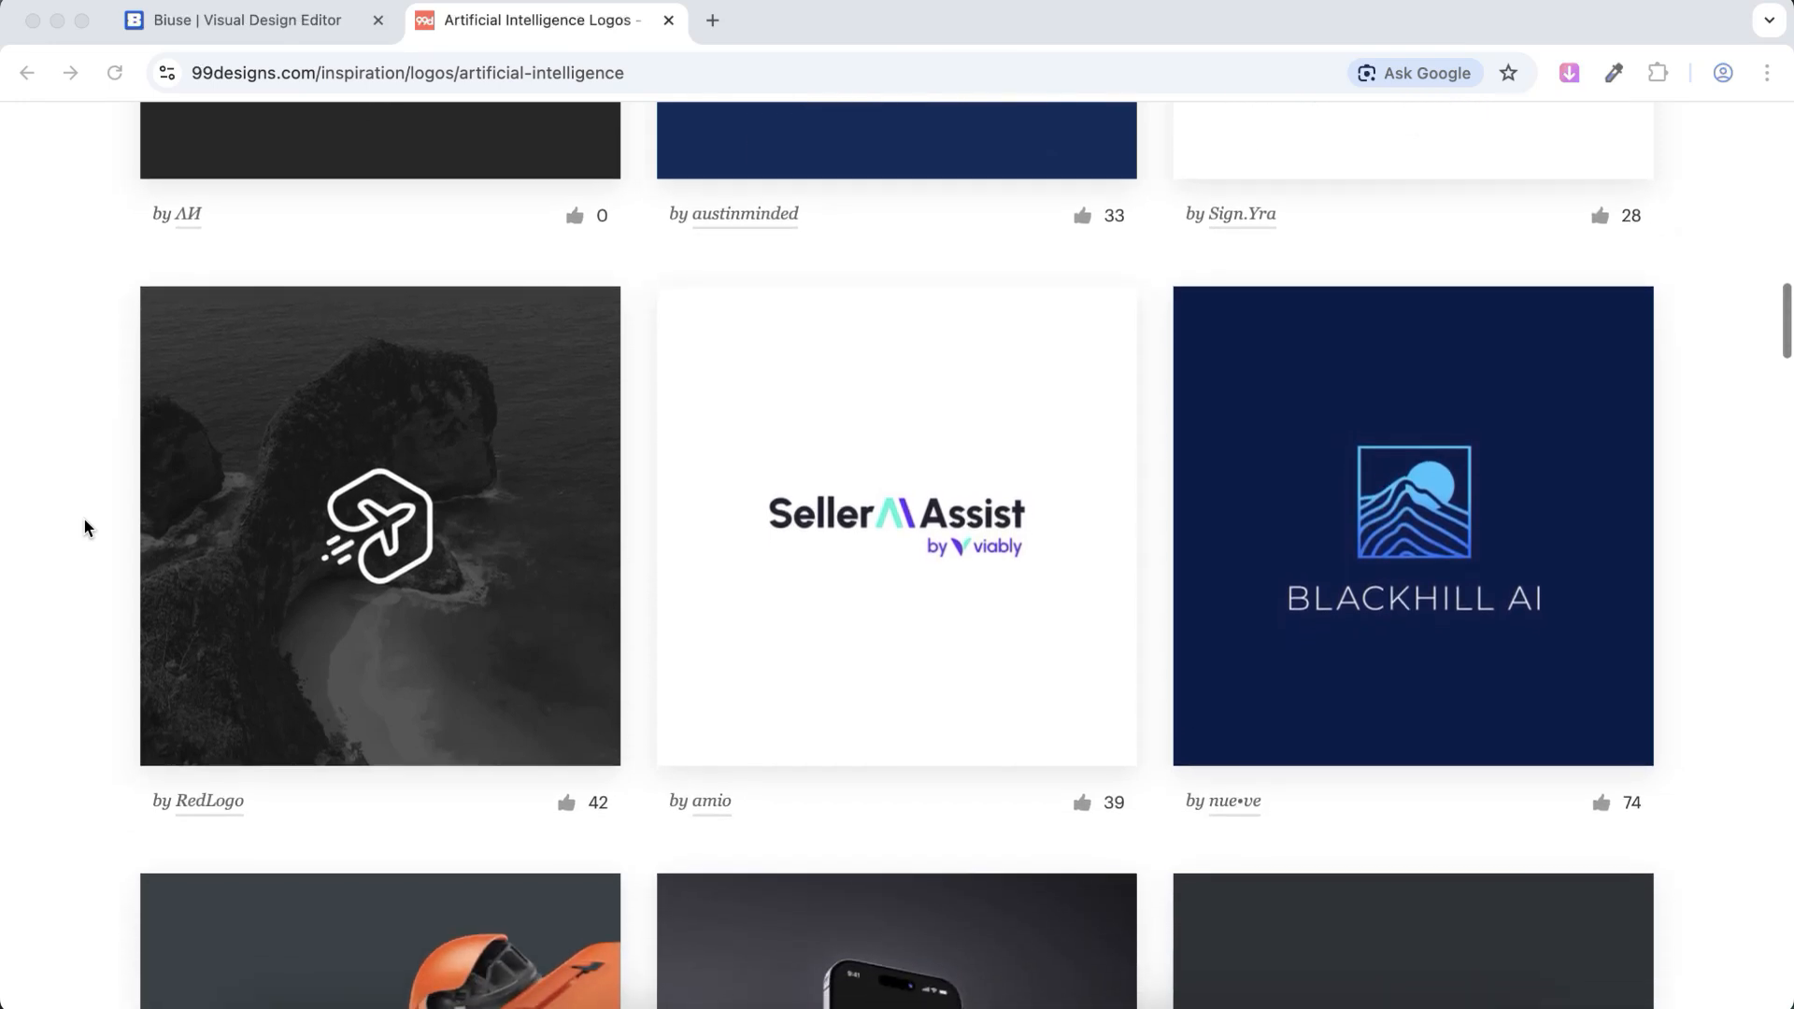
pyautogui.scroll(-6, 85, 529)
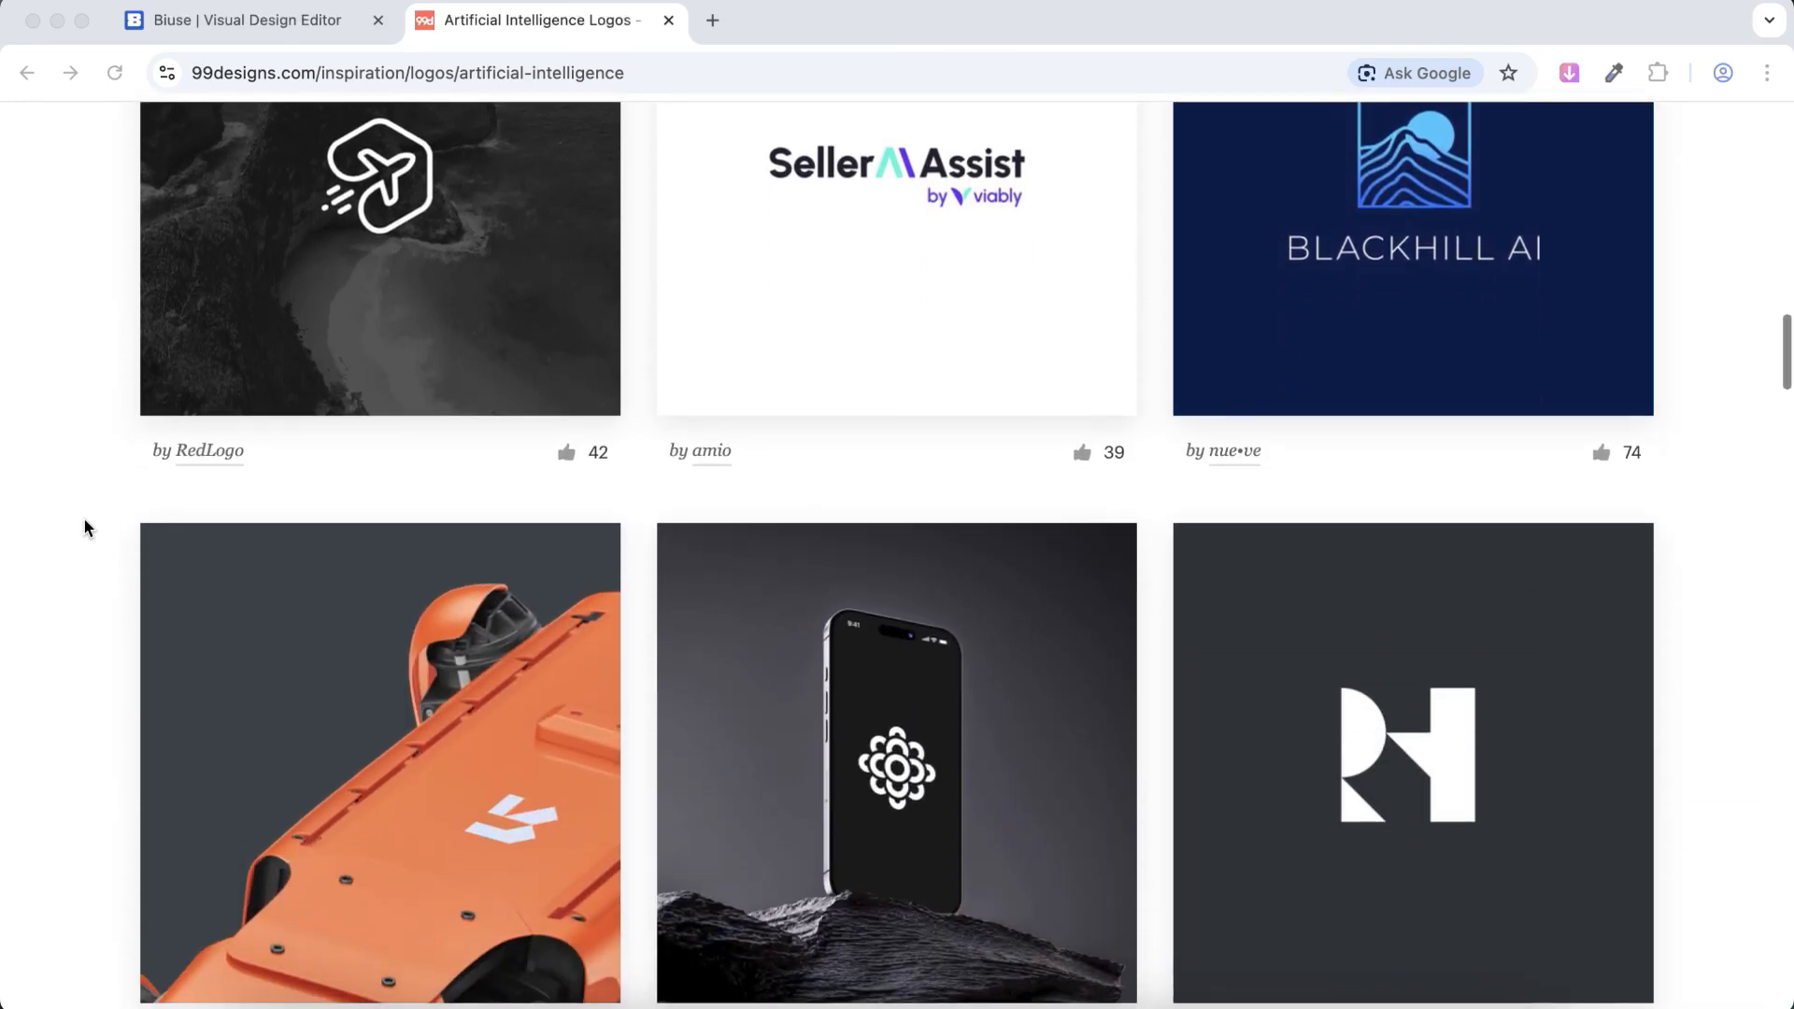
pyautogui.scroll(-6, 85, 529)
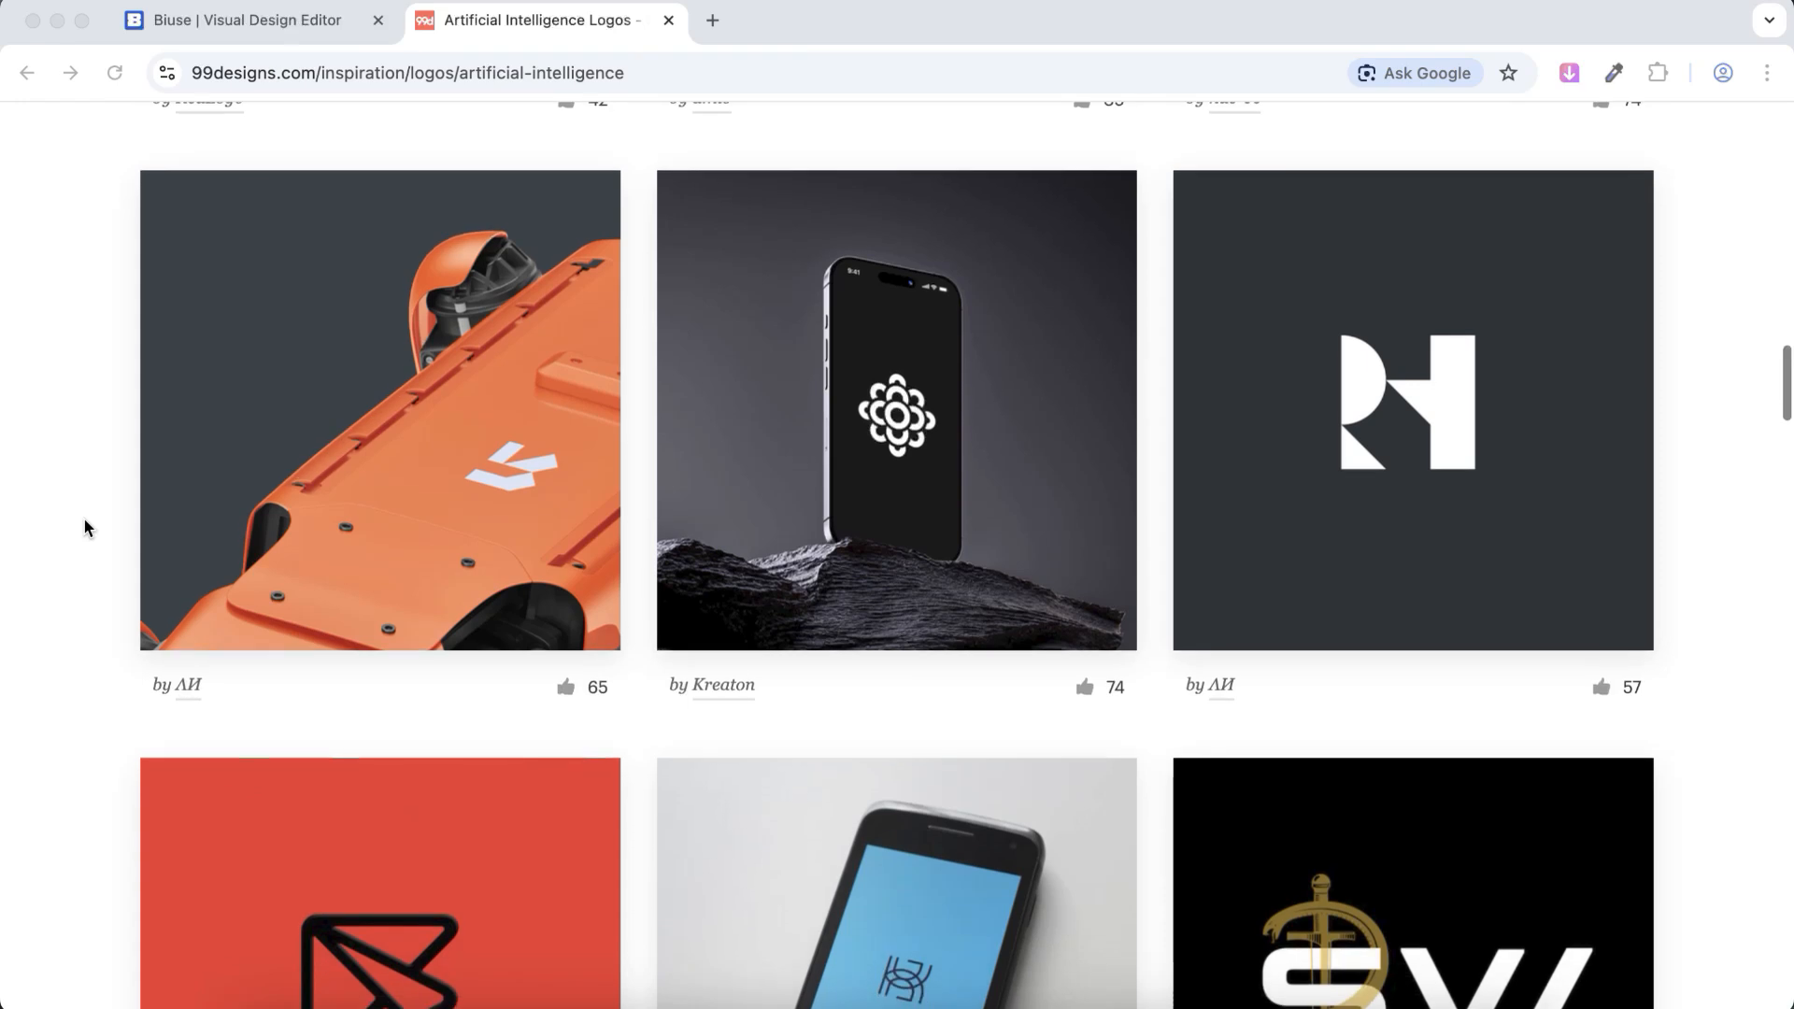
pyautogui.scroll(-5, 85, 529)
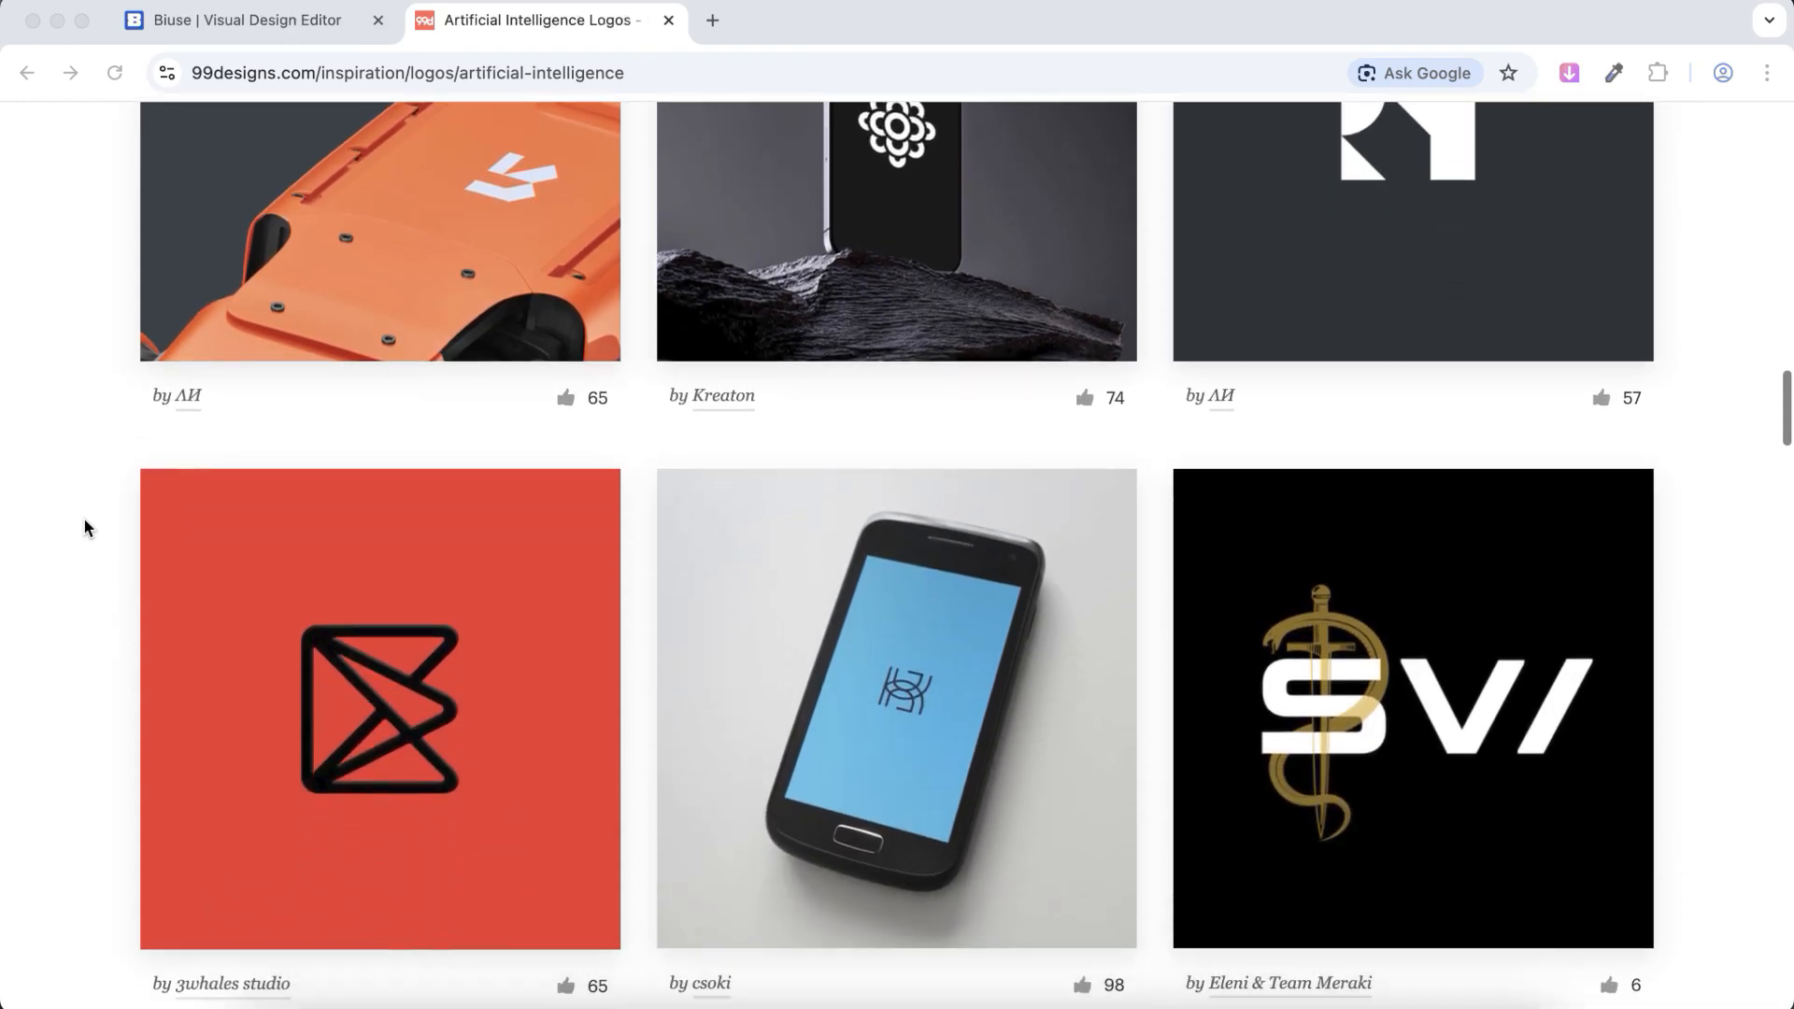
pyautogui.scroll(-6, 85, 529)
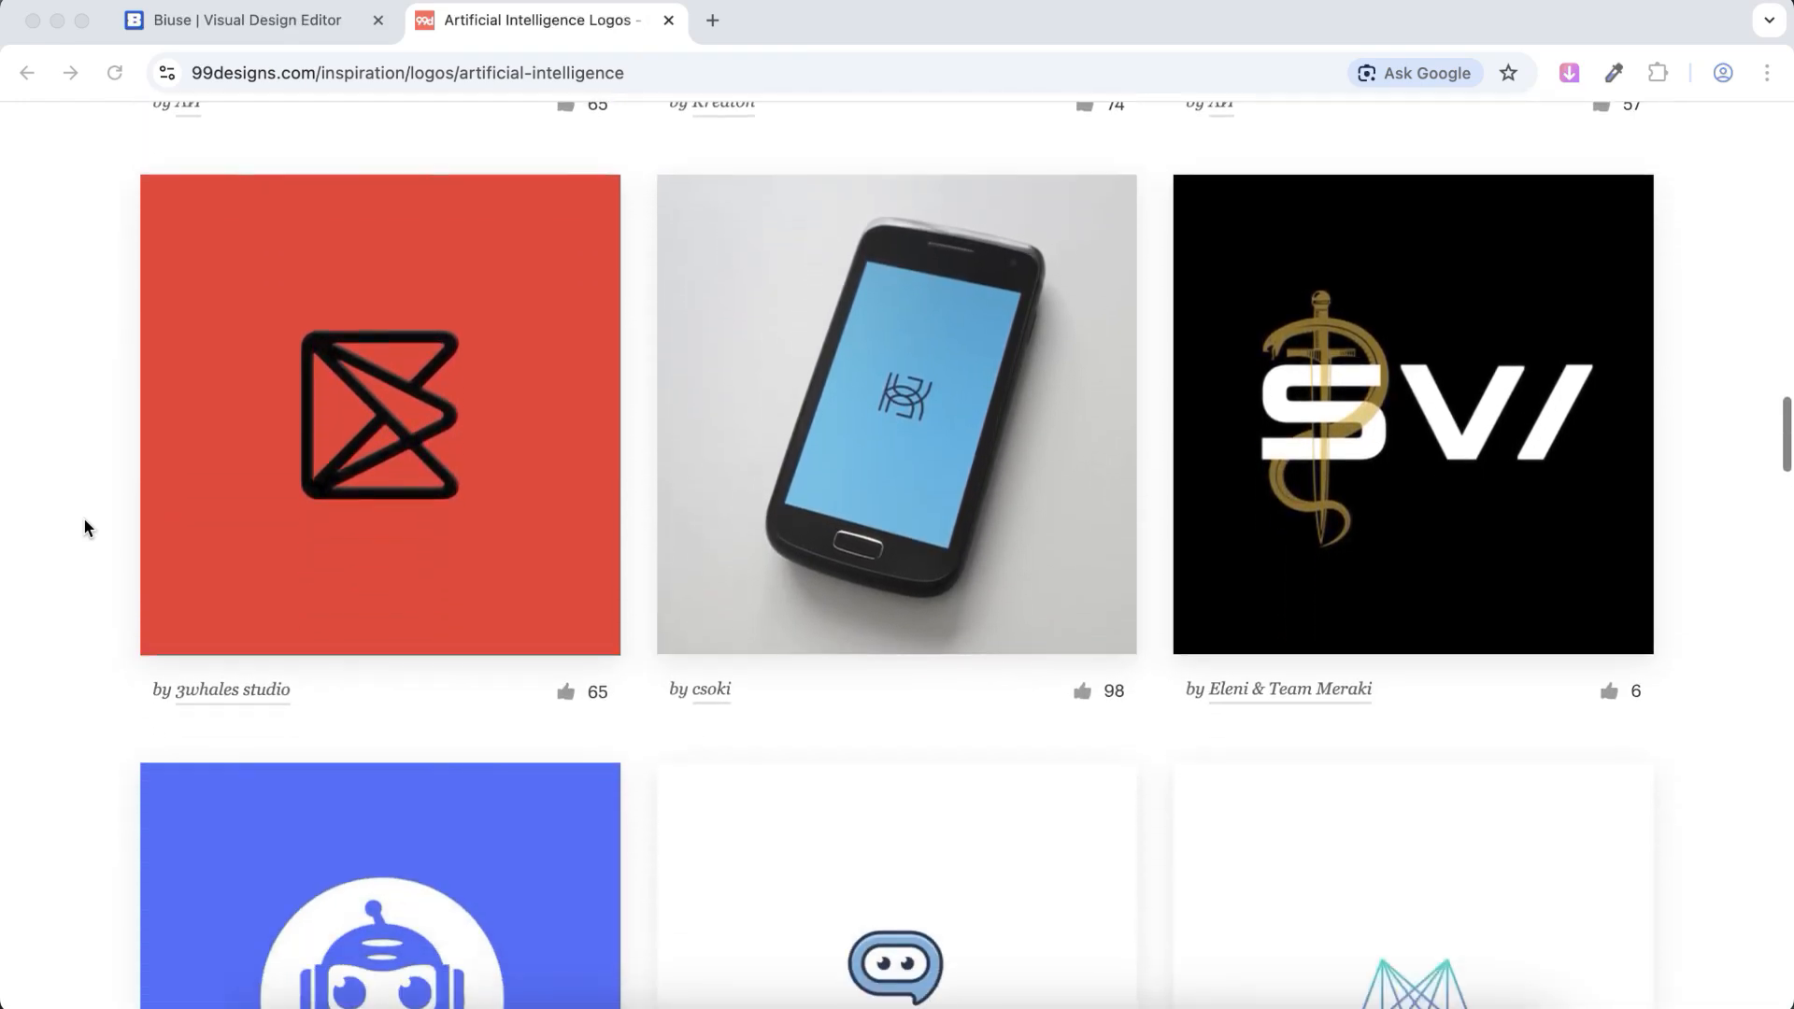
pyautogui.scroll(-5, 85, 529)
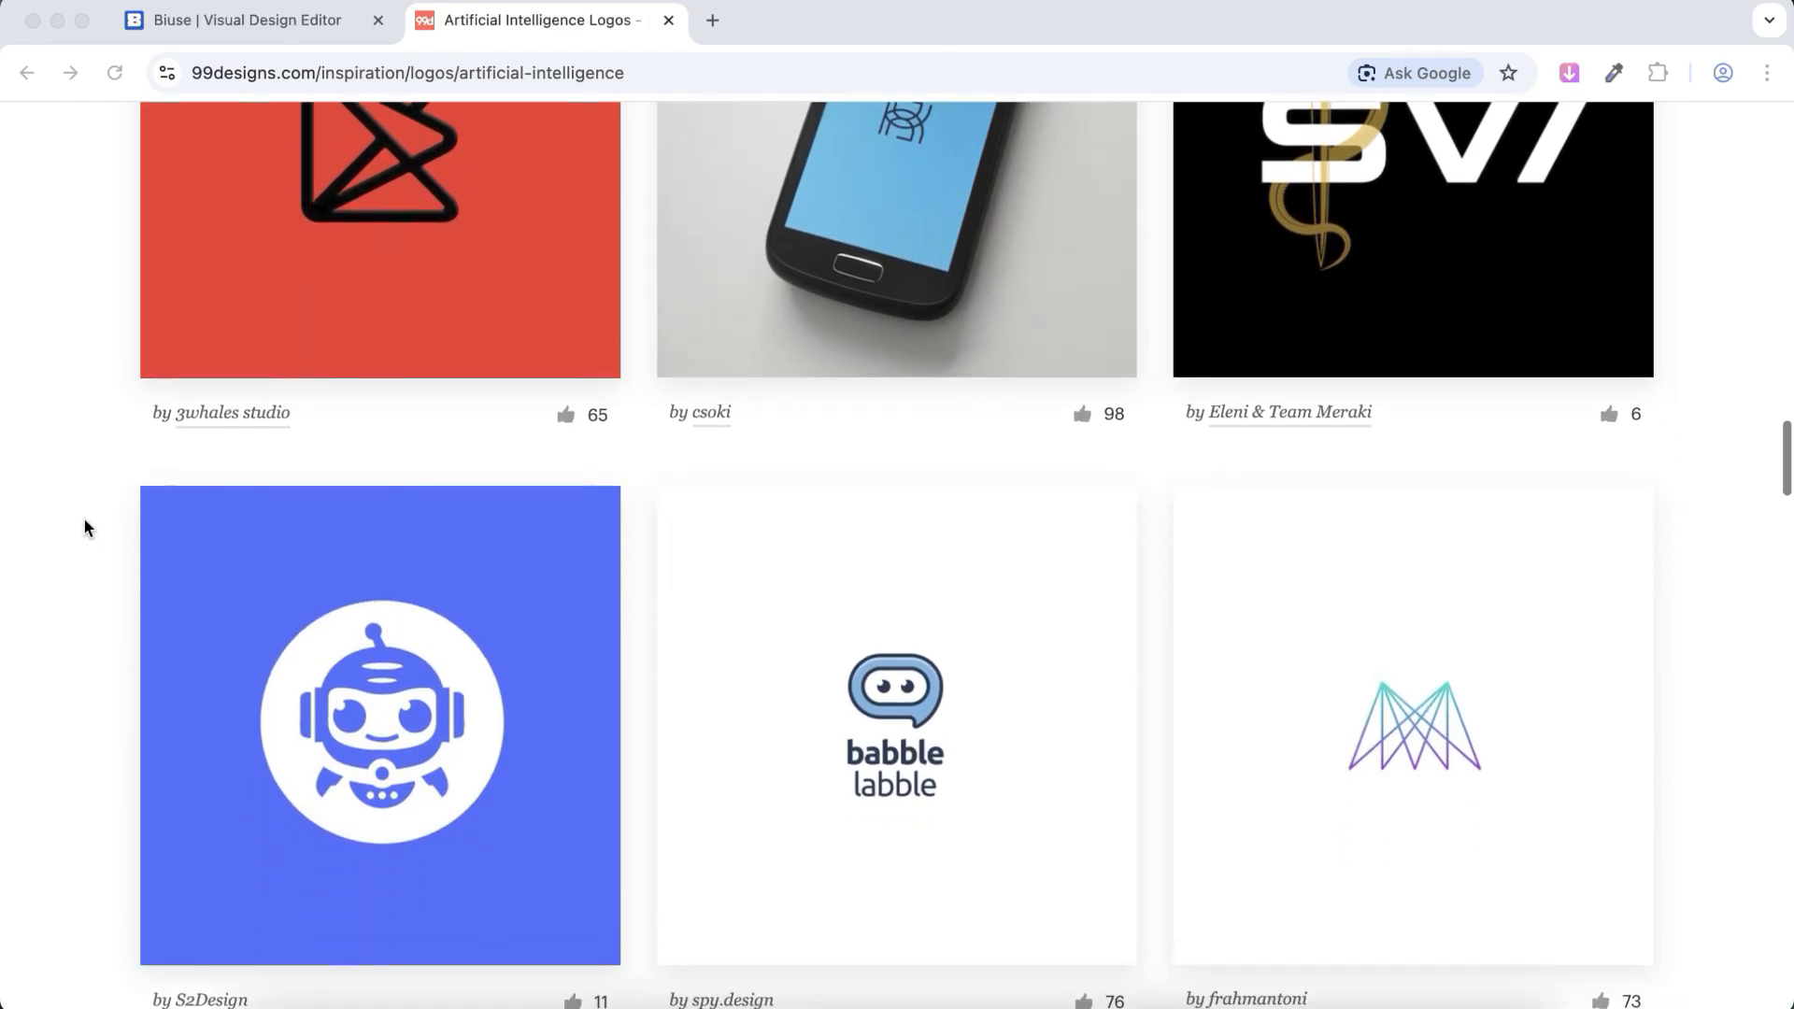
pyautogui.scroll(-4, 85, 529)
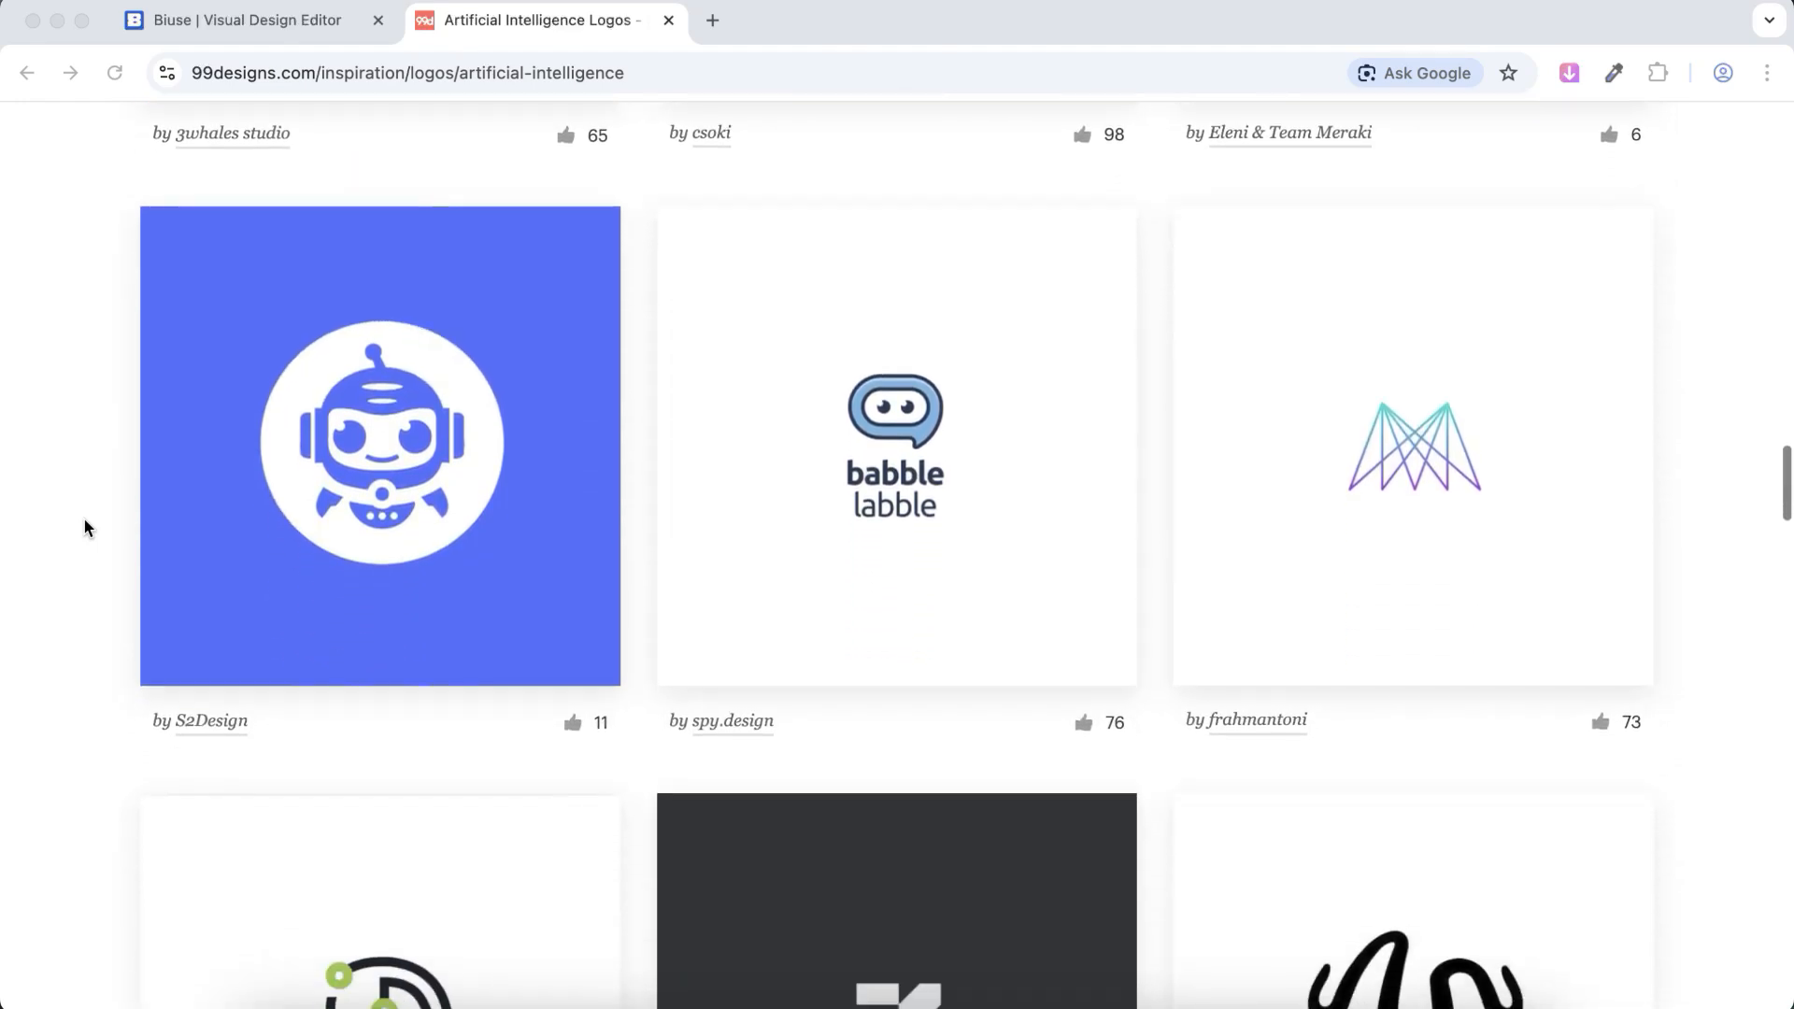
pyautogui.scroll(-4, 85, 529)
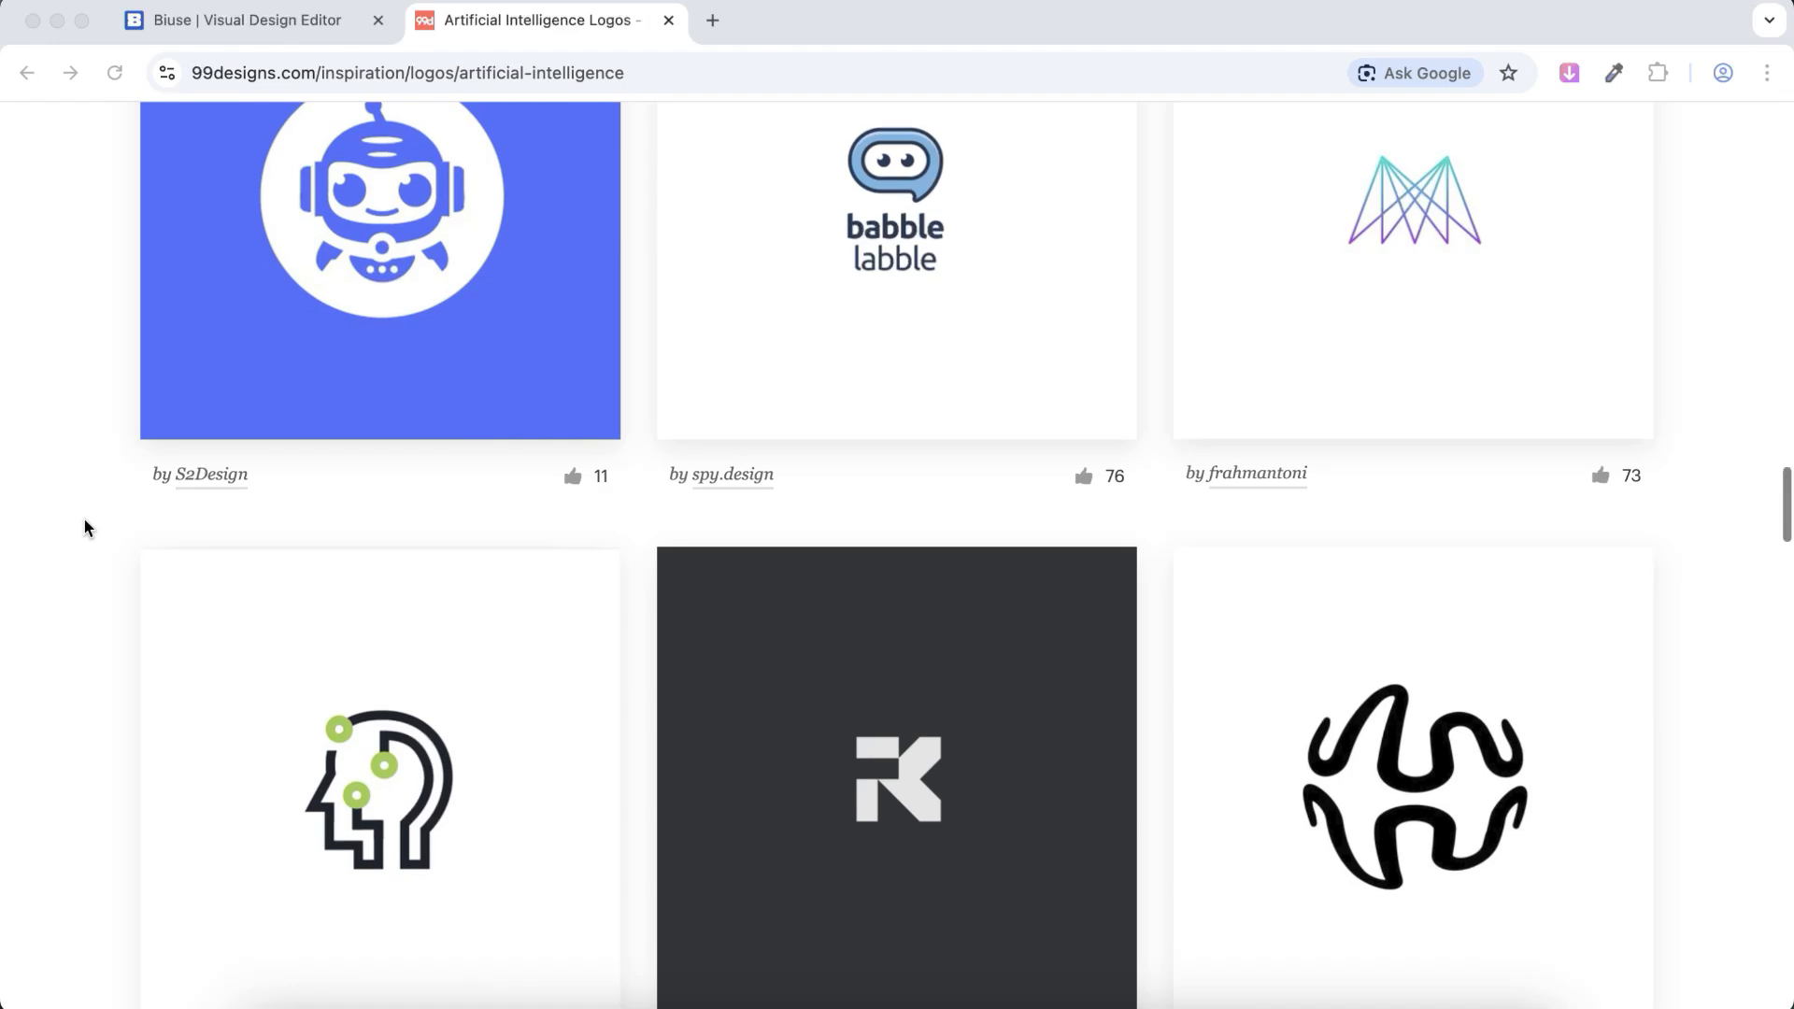
pyautogui.scroll(-5, 85, 529)
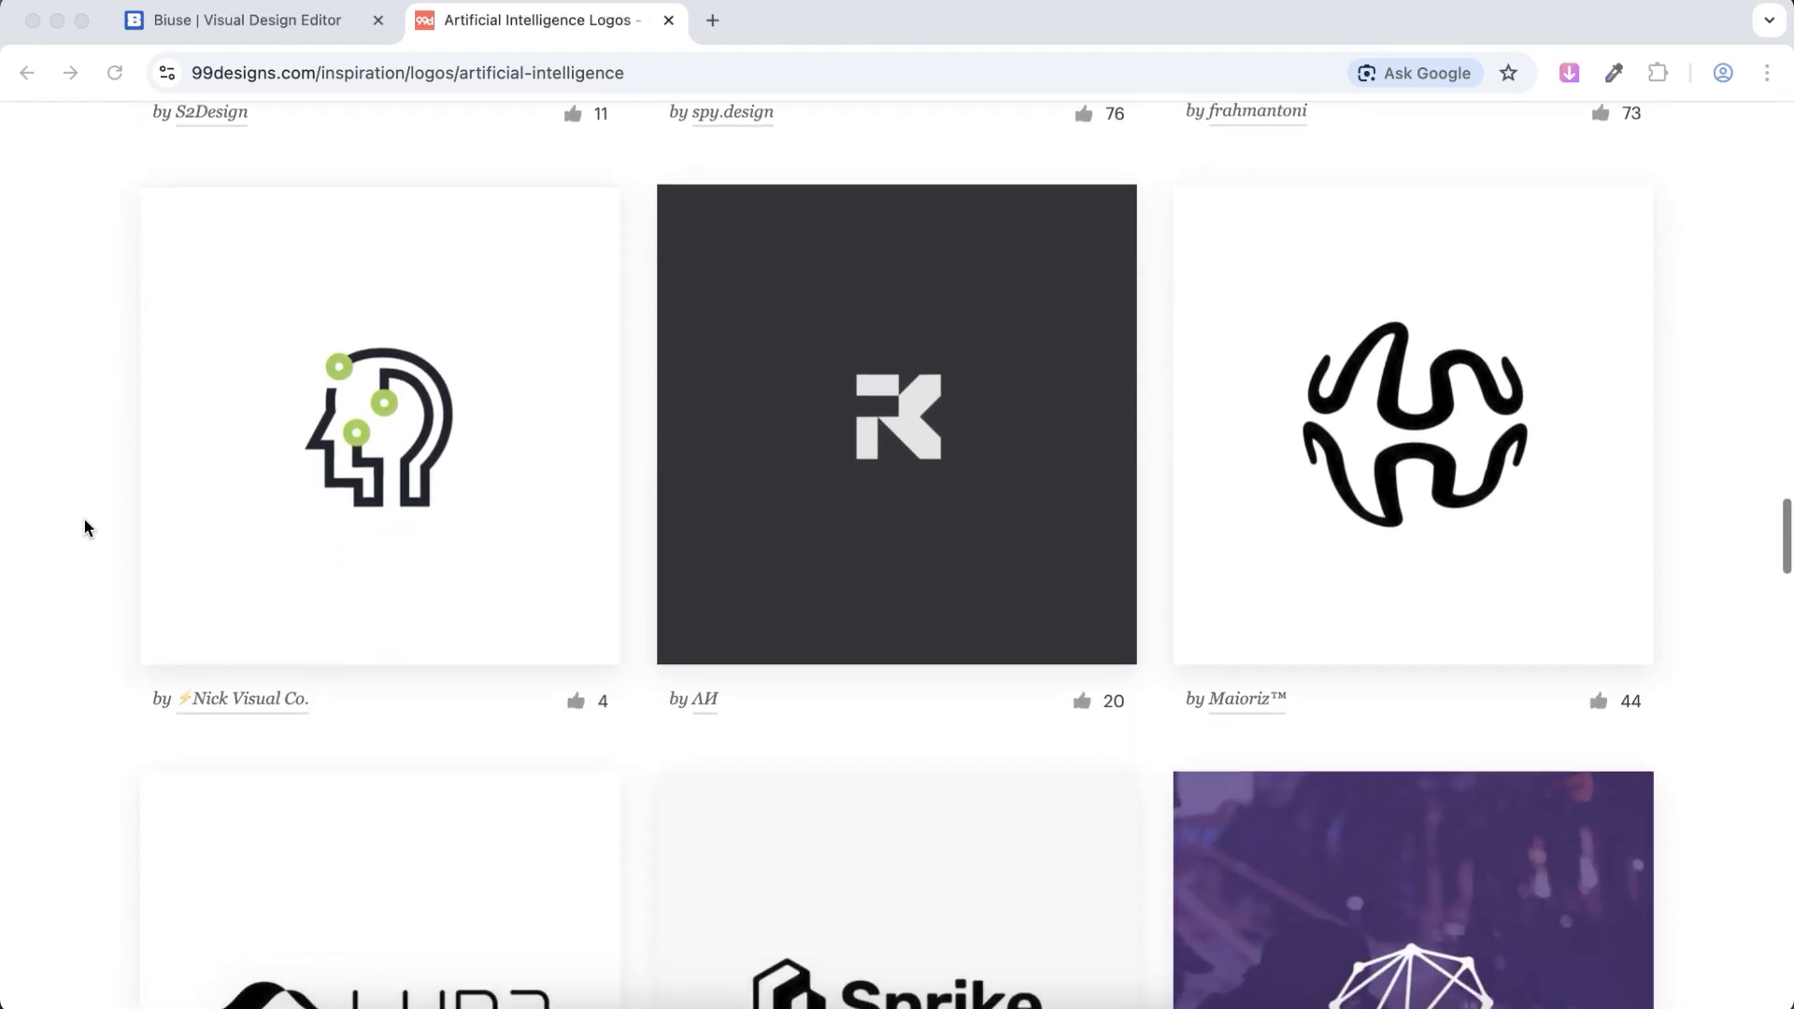
pyautogui.scroll(-5, 85, 529)
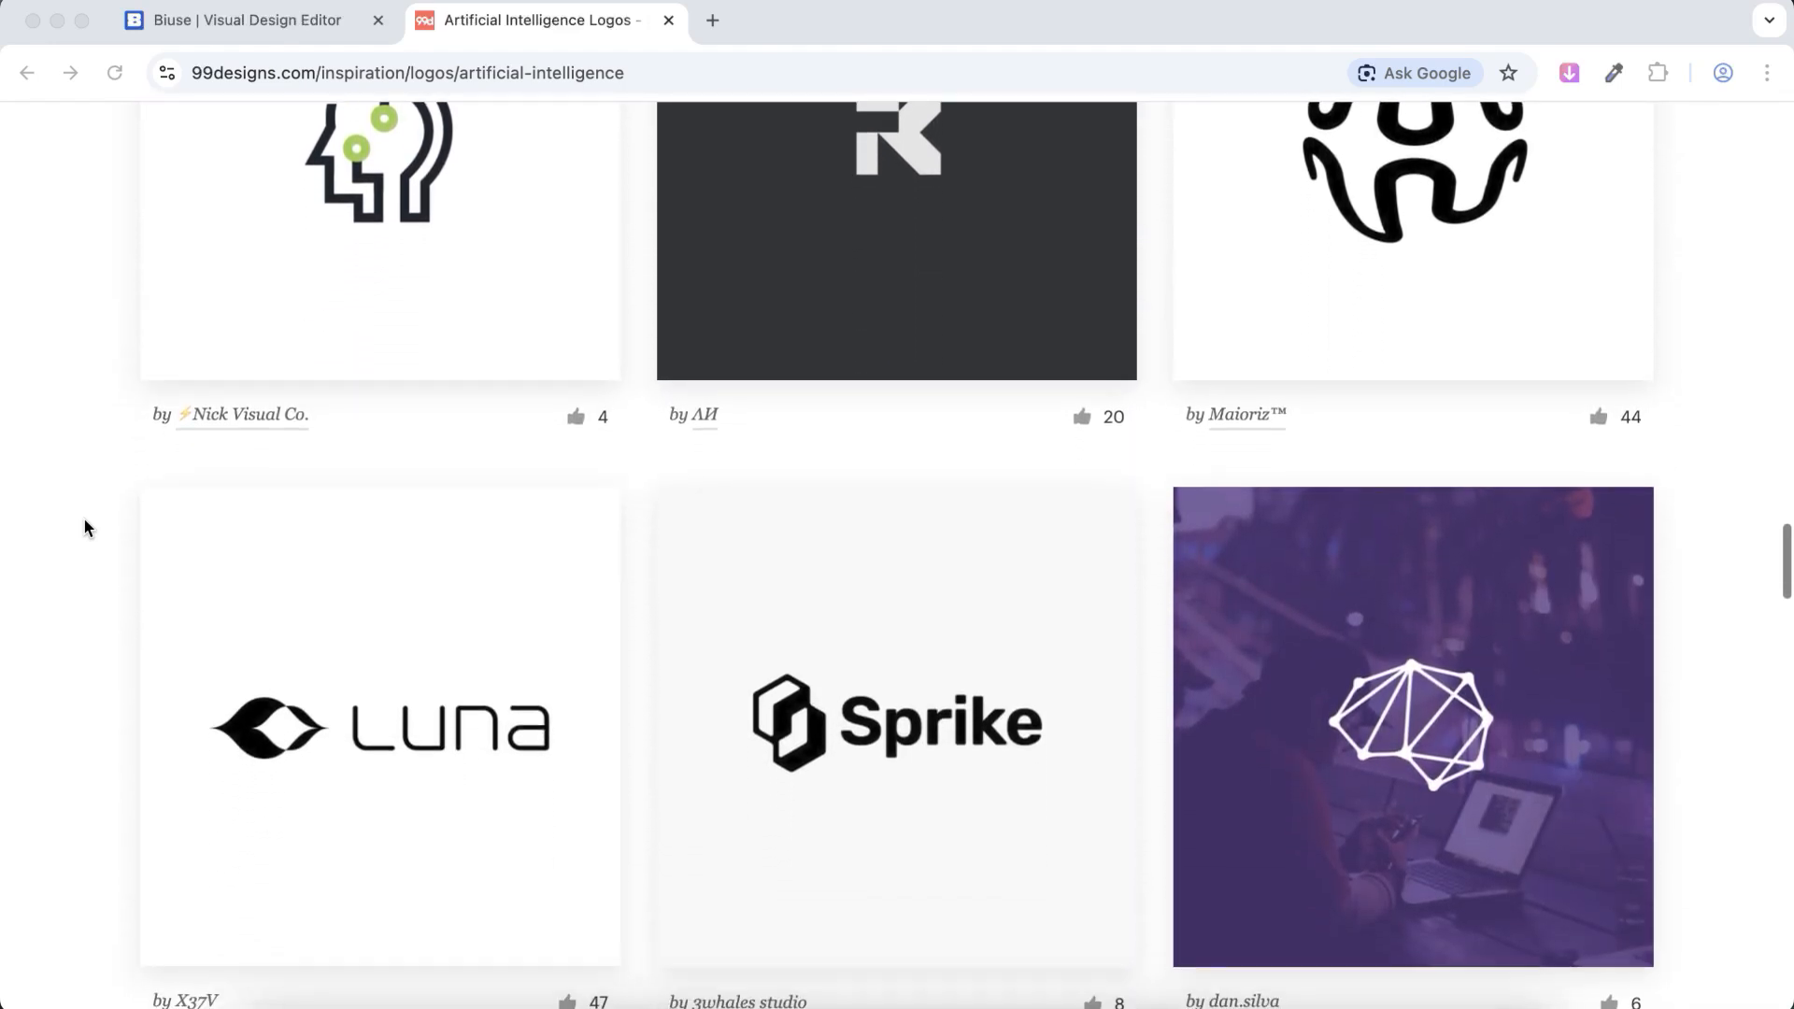
pyautogui.scroll(-7, 85, 529)
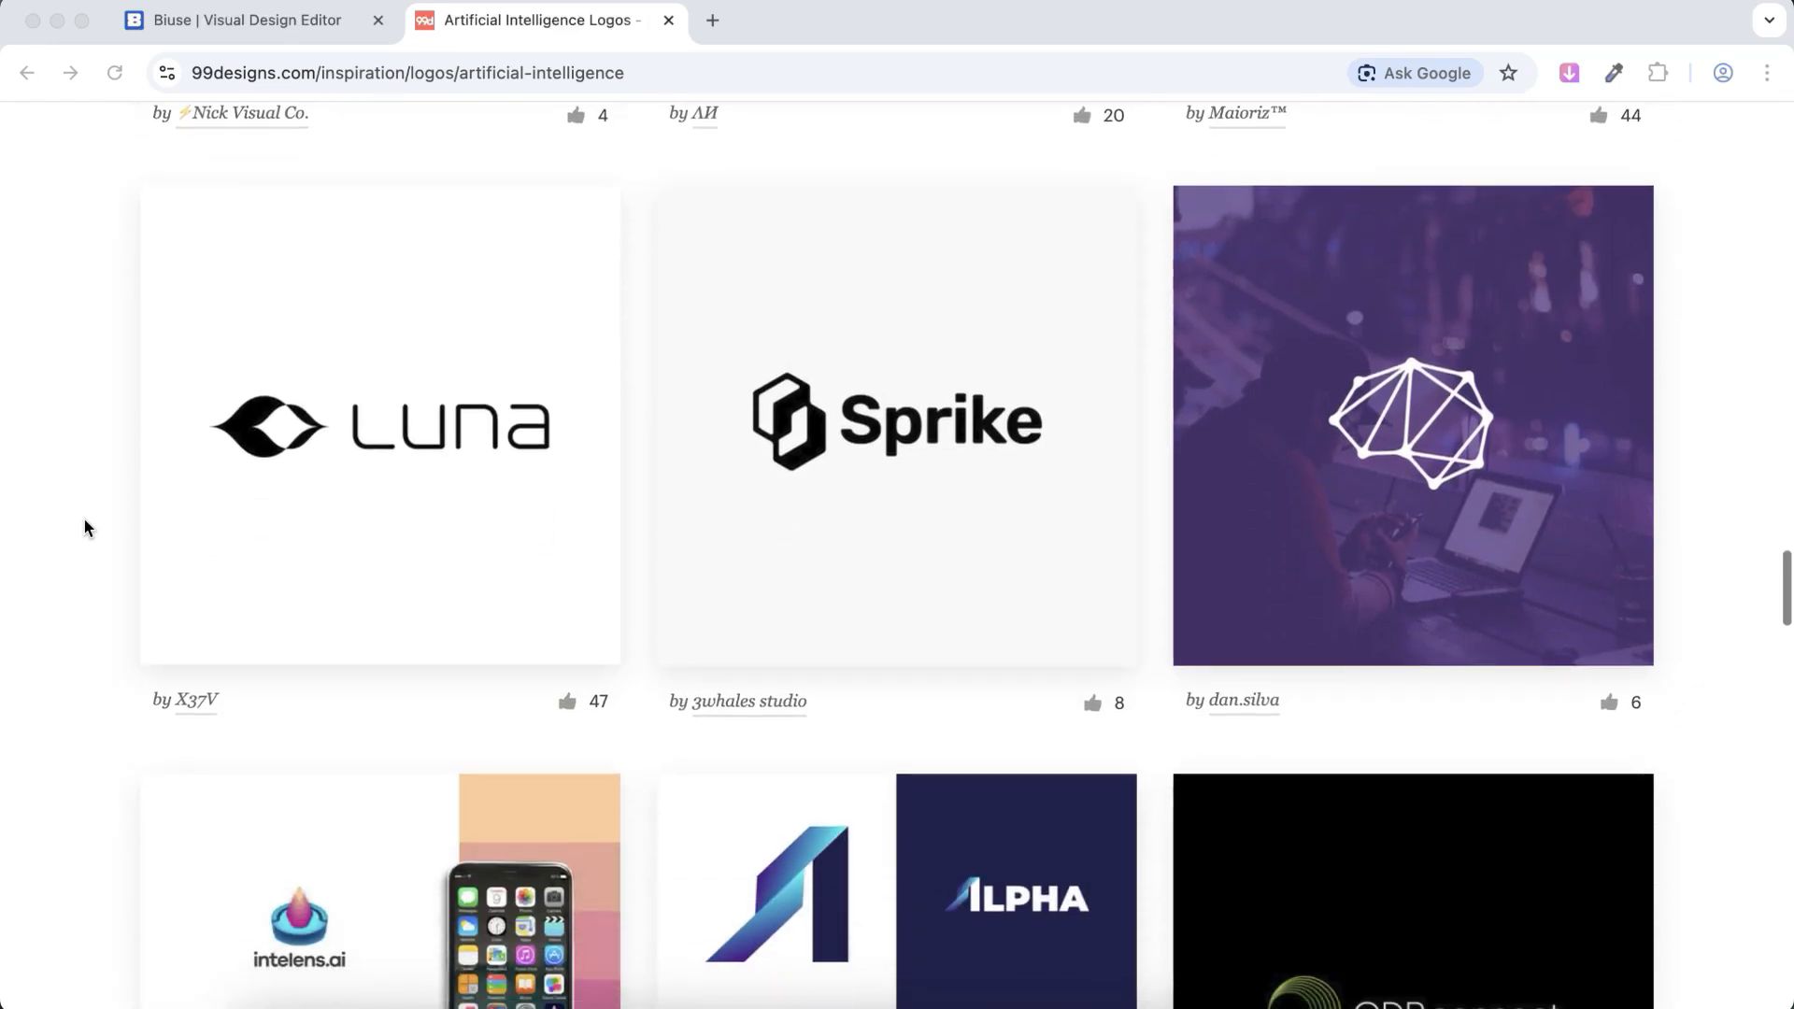
pyautogui.scroll(-4, 85, 529)
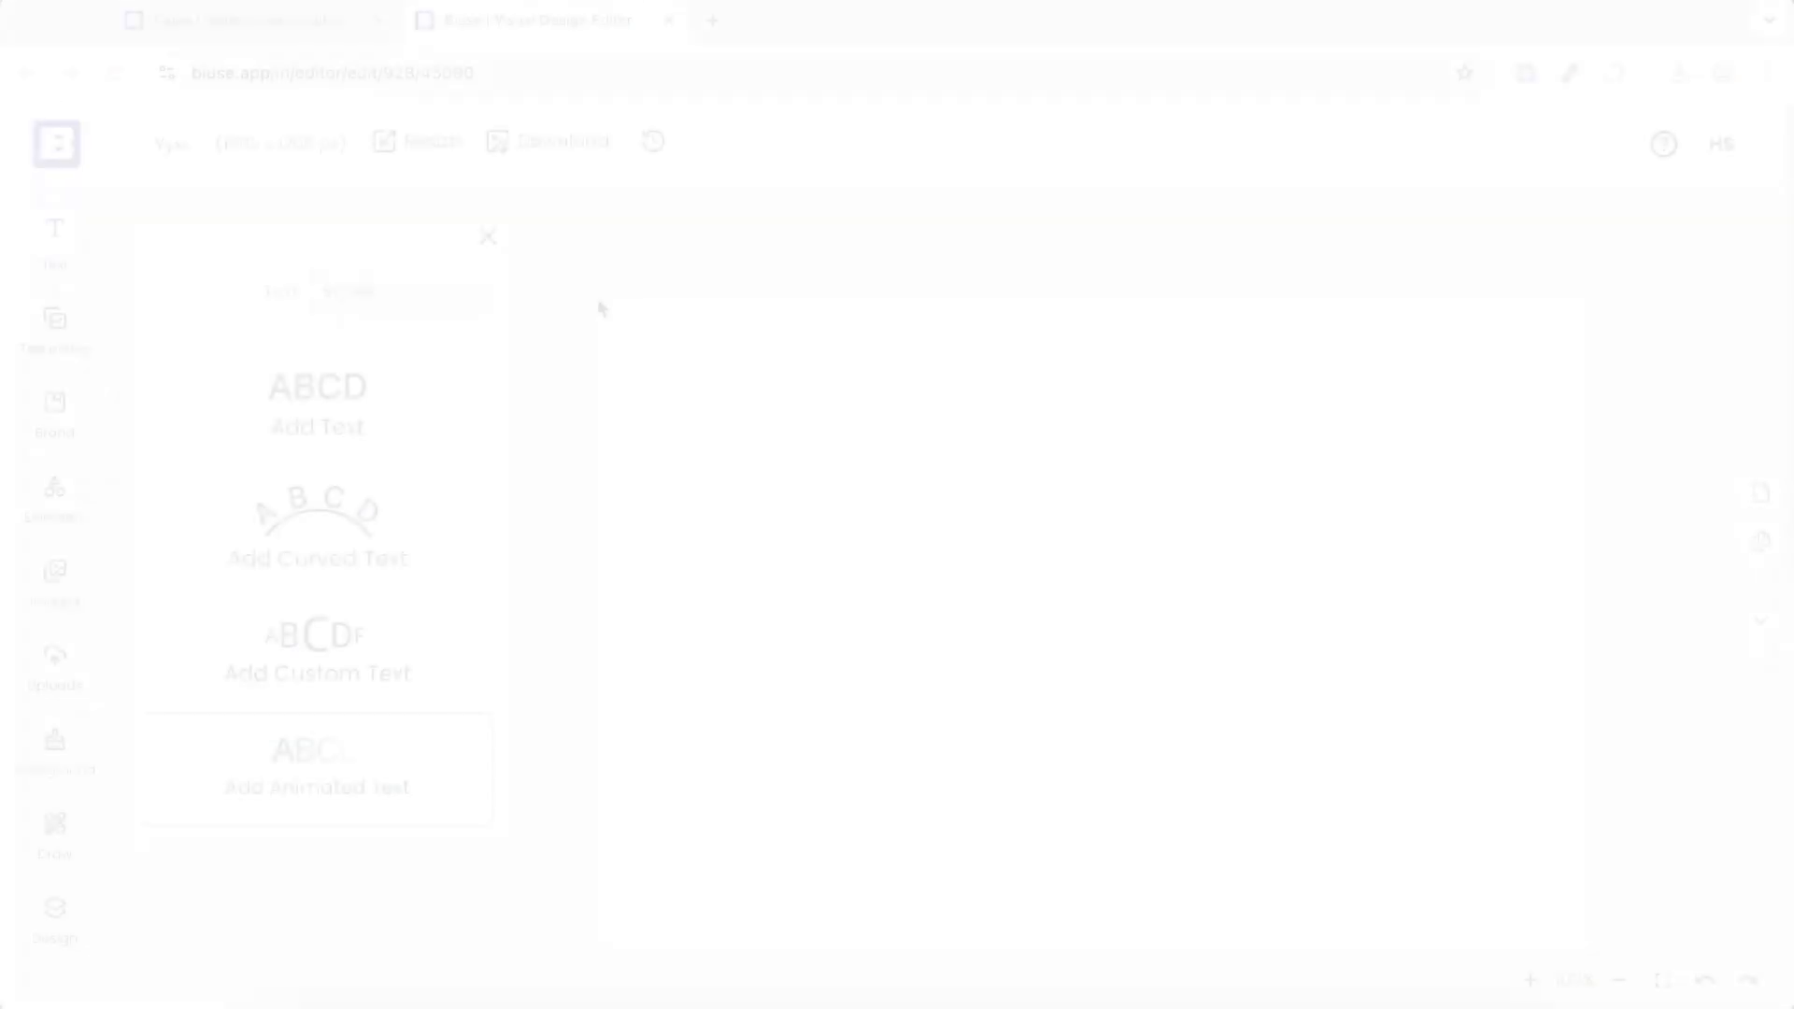
# Switch to the Biuse editor and add the text LOGOTYPE to the blank 1800 x 1200 px design
pyautogui.click(322, 409)
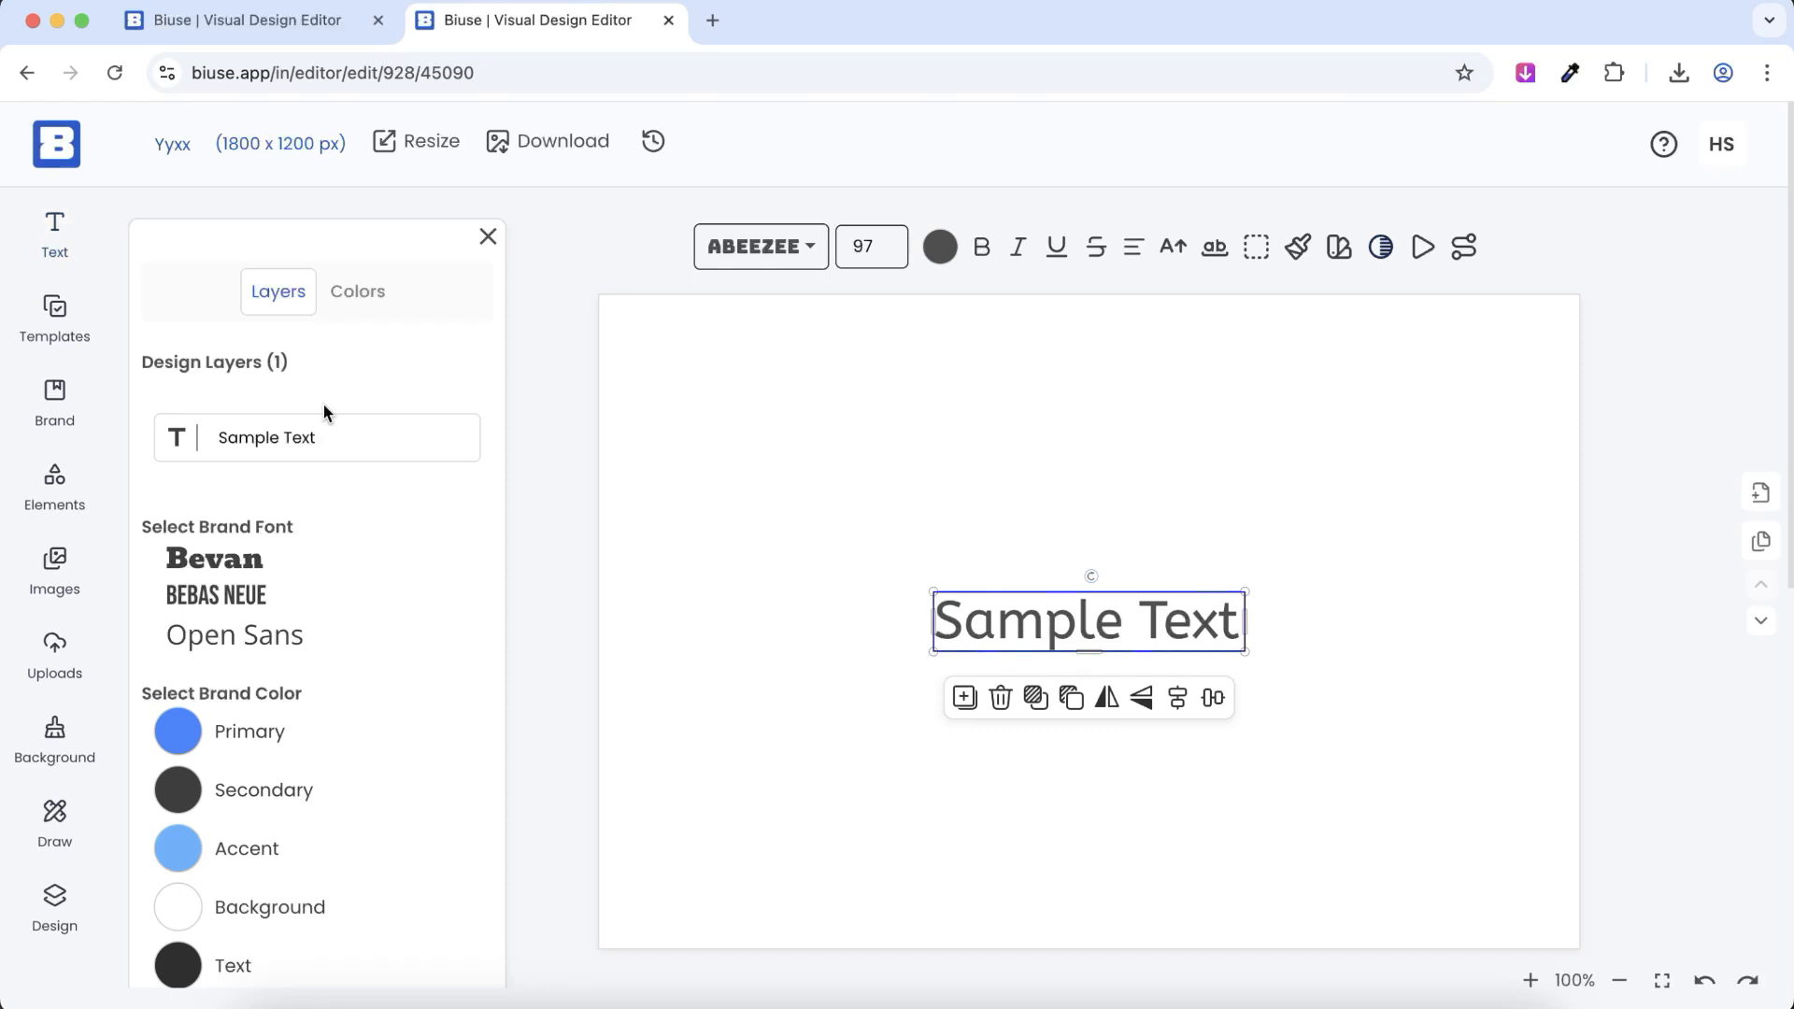
pyautogui.doubleClick(1088, 624)
pyautogui.write('LOGOTYPE')
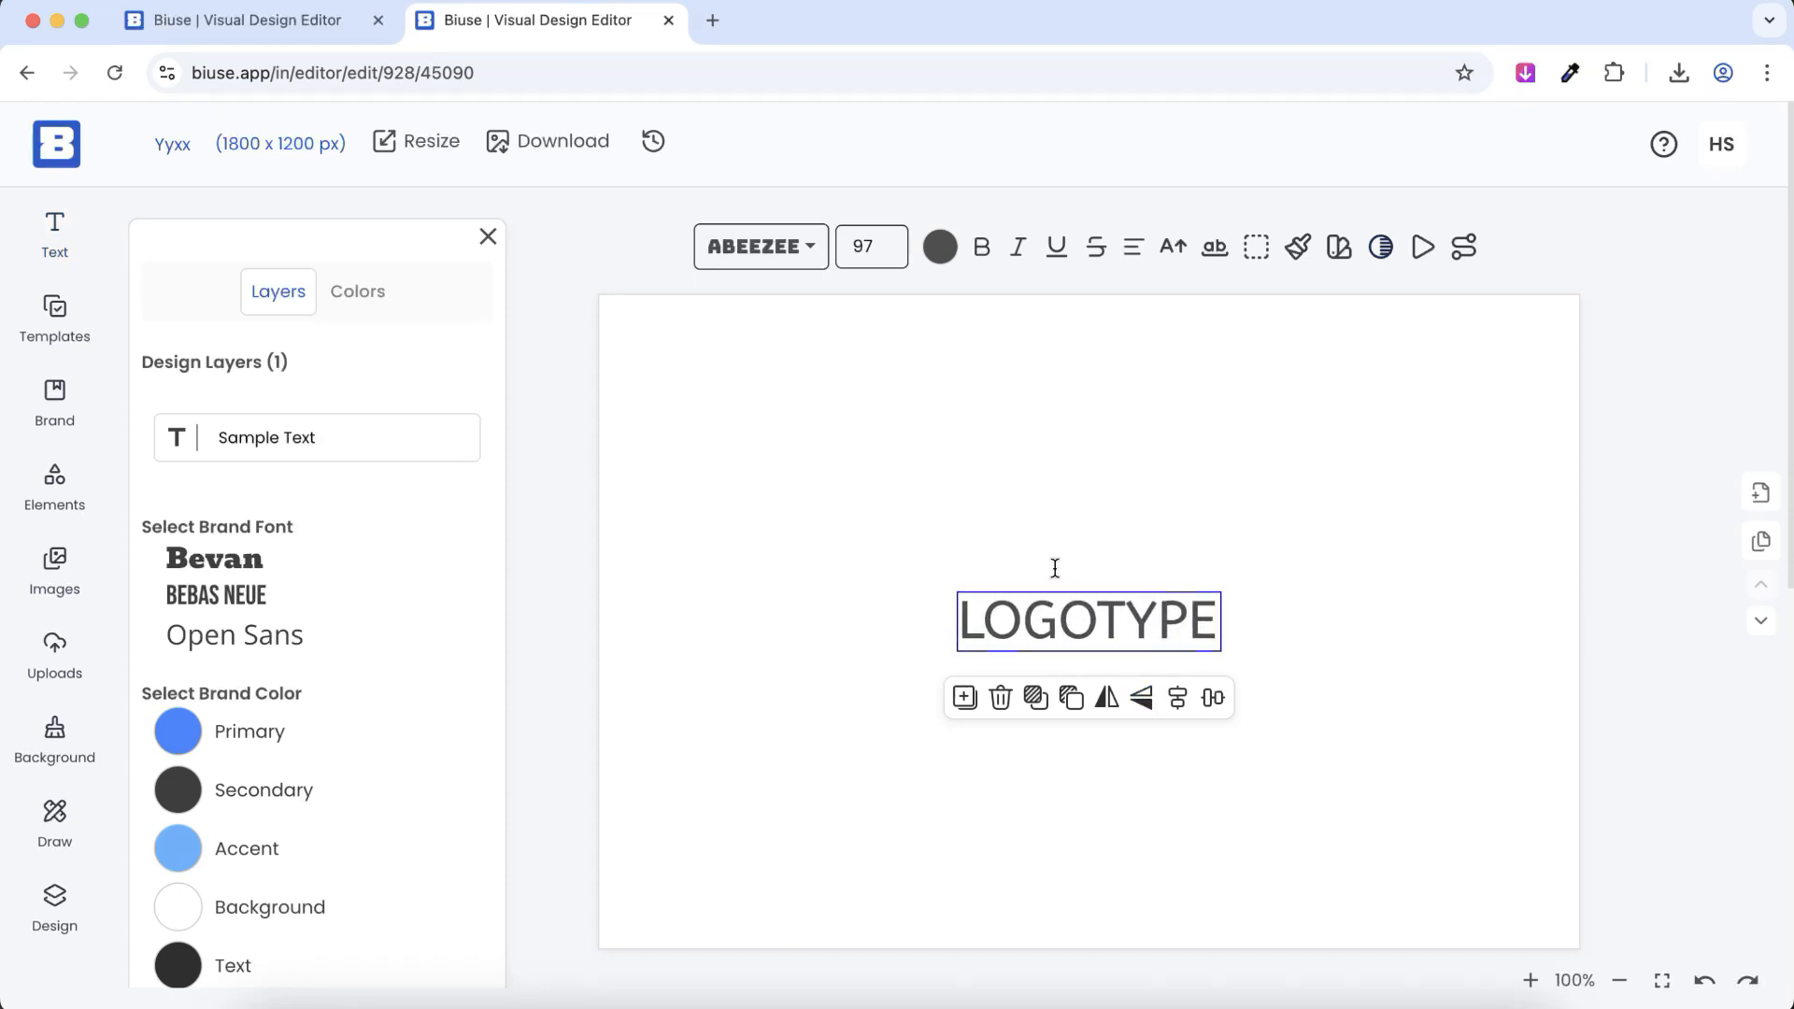
# Set the LOGOTYPE text in the Bungee font, enlarge it to size 165 and place it slightly right of the canvas centre
pyautogui.click(724, 251)
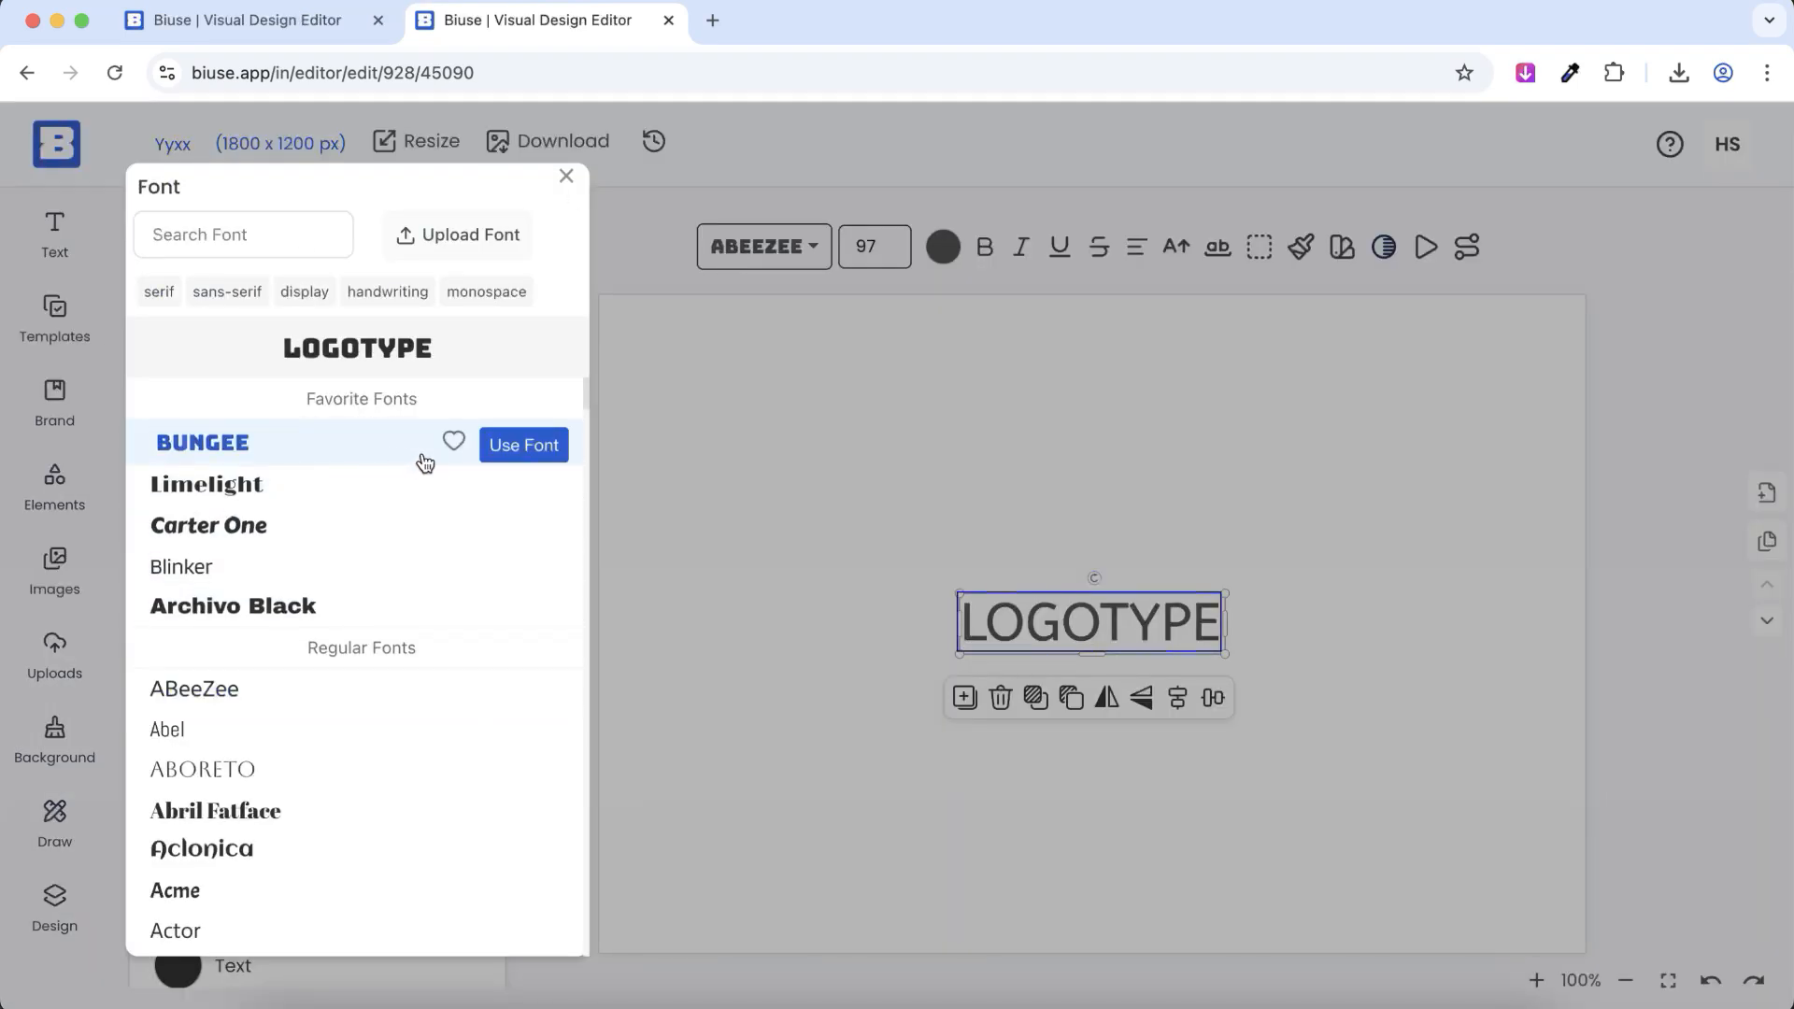
pyautogui.click(524, 447)
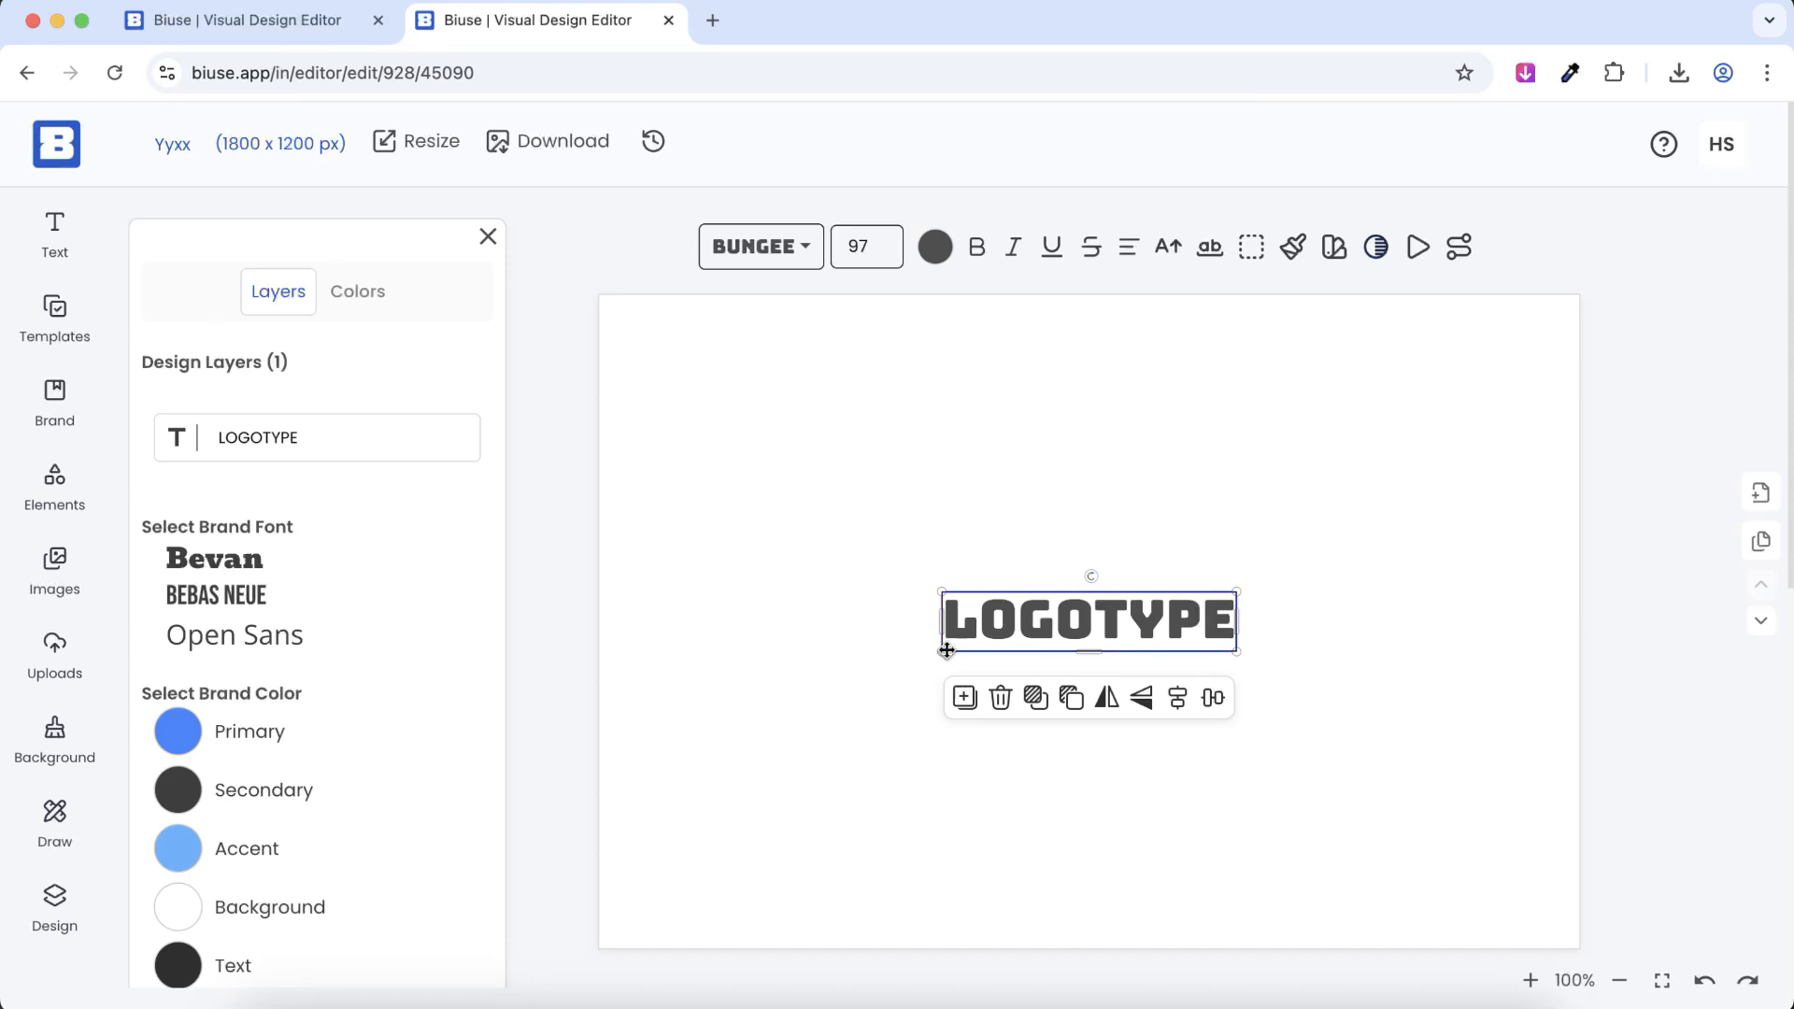
pyautogui.moveTo(942, 654); pyautogui.dragTo(782, 741)
pyautogui.moveTo(893, 651); pyautogui.dragTo(1041, 614)
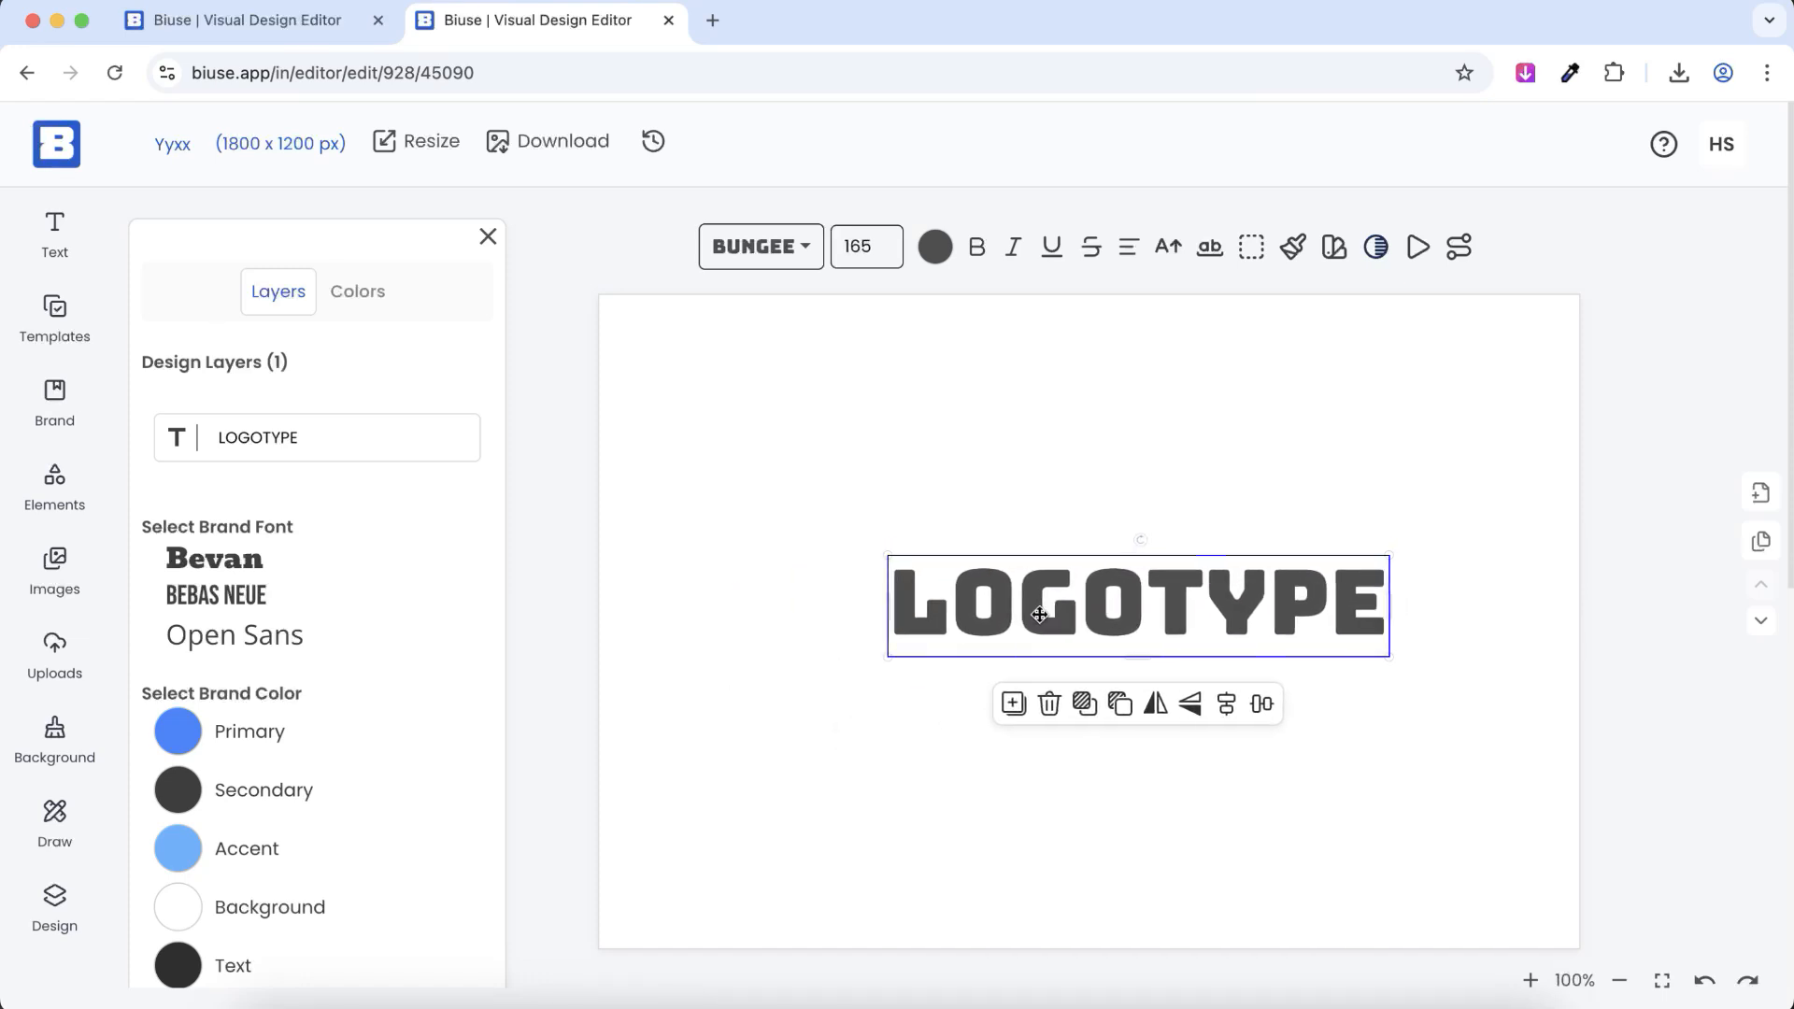
# Add a blue square, enlarge it to about the height of the LOGOTYPE text and place it just left of the text
pyautogui.click(55, 818)
pyautogui.click(224, 549)
pyautogui.click(673, 371)
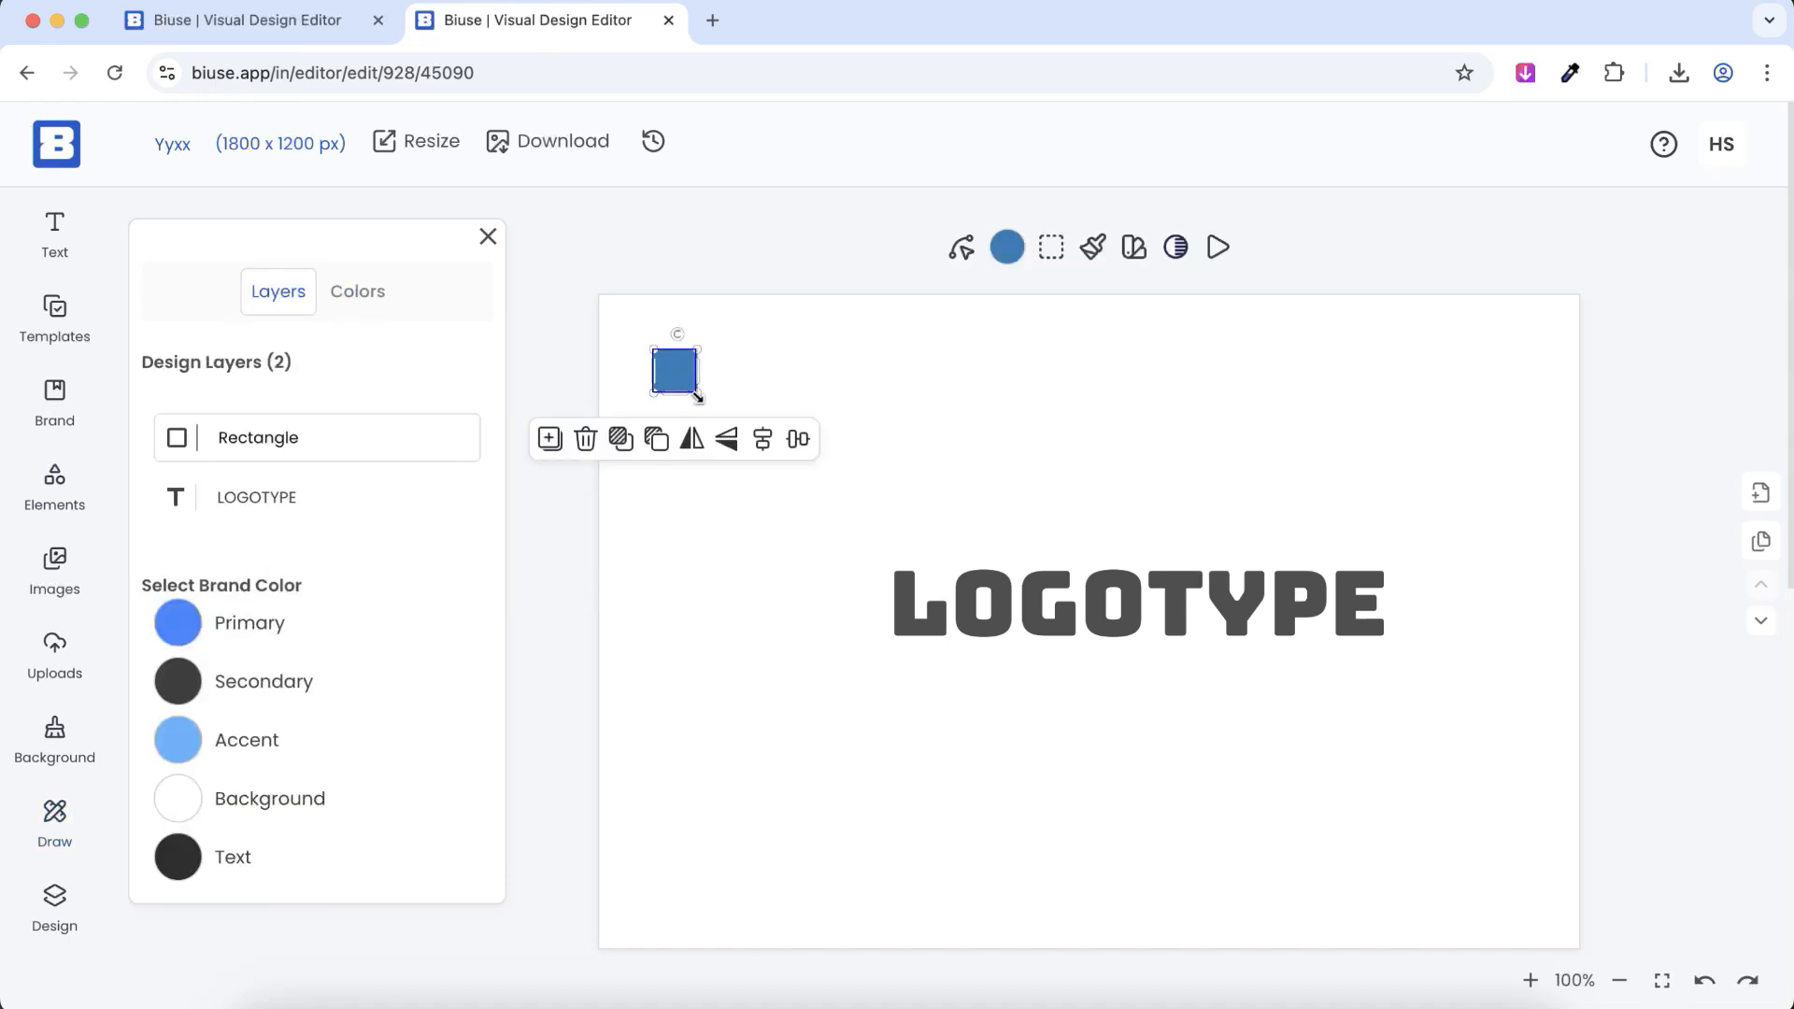
pyautogui.moveTo(699, 392); pyautogui.dragTo(785, 601)
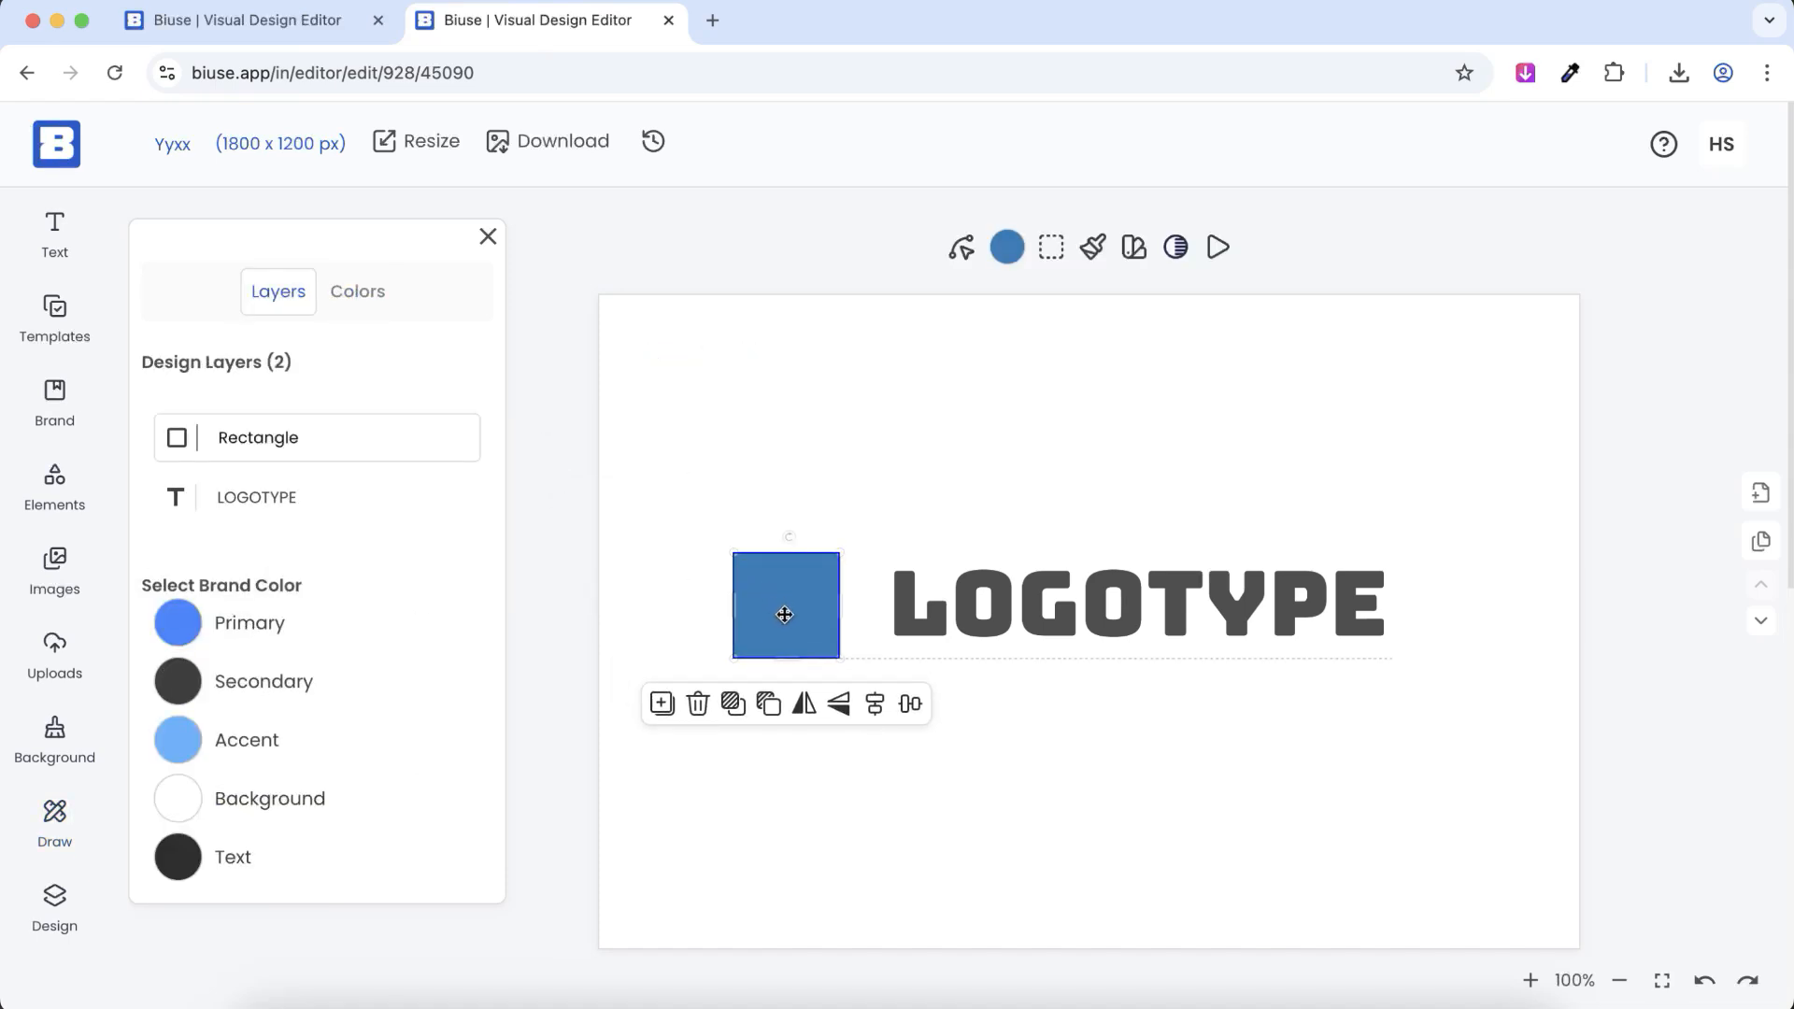
# Duplicate the LOGOTYPE text below the original and change the copy's wording to the single letter L
pyautogui.click(980, 598)
pyautogui.hotkey('ctrl', 'd')
pyautogui.moveTo(985, 601); pyautogui.dragTo(1011, 723)
pyautogui.doubleClick(1012, 723)
pyautogui.hotkey('ctrl', 'a')
pyautogui.write('L')
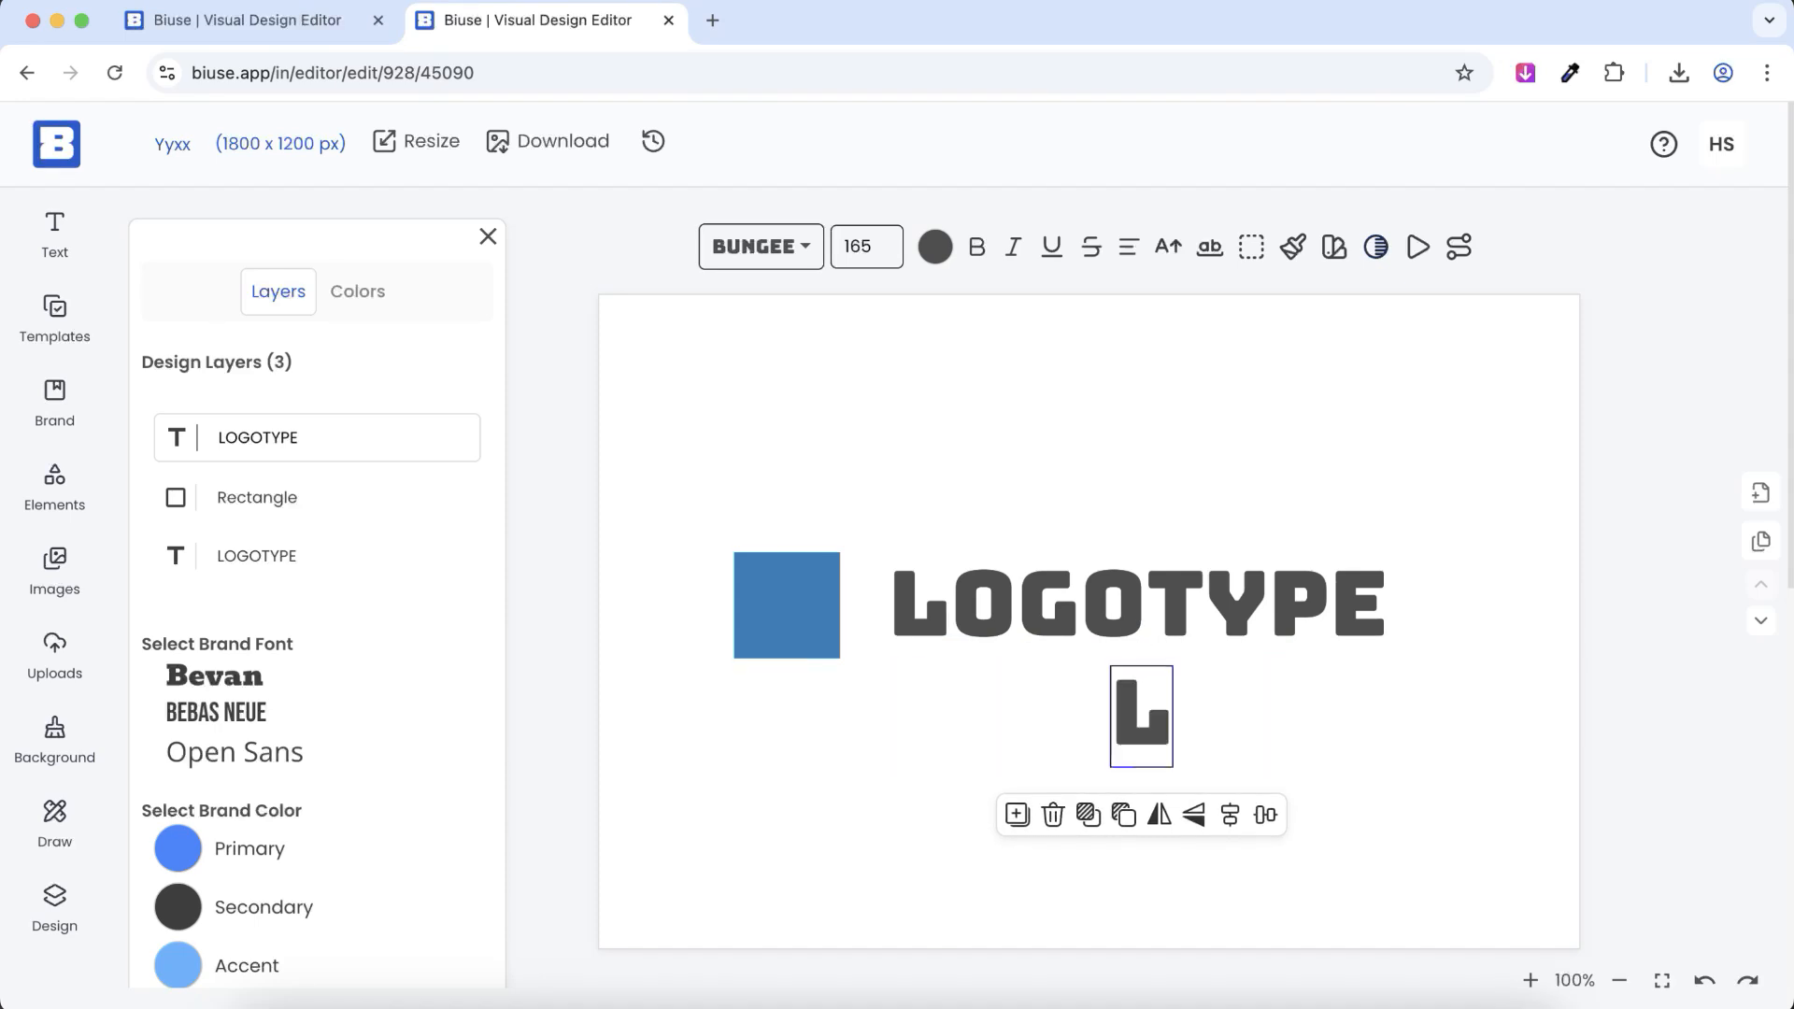
# Move the letter L onto the blue square and colour it white (#ffffff)
pyautogui.click(1188, 724)
pyautogui.moveTo(1142, 717); pyautogui.dragTo(794, 624)
pyautogui.click(935, 245)
pyautogui.moveTo(952, 346); pyautogui.dragTo(883, 242)
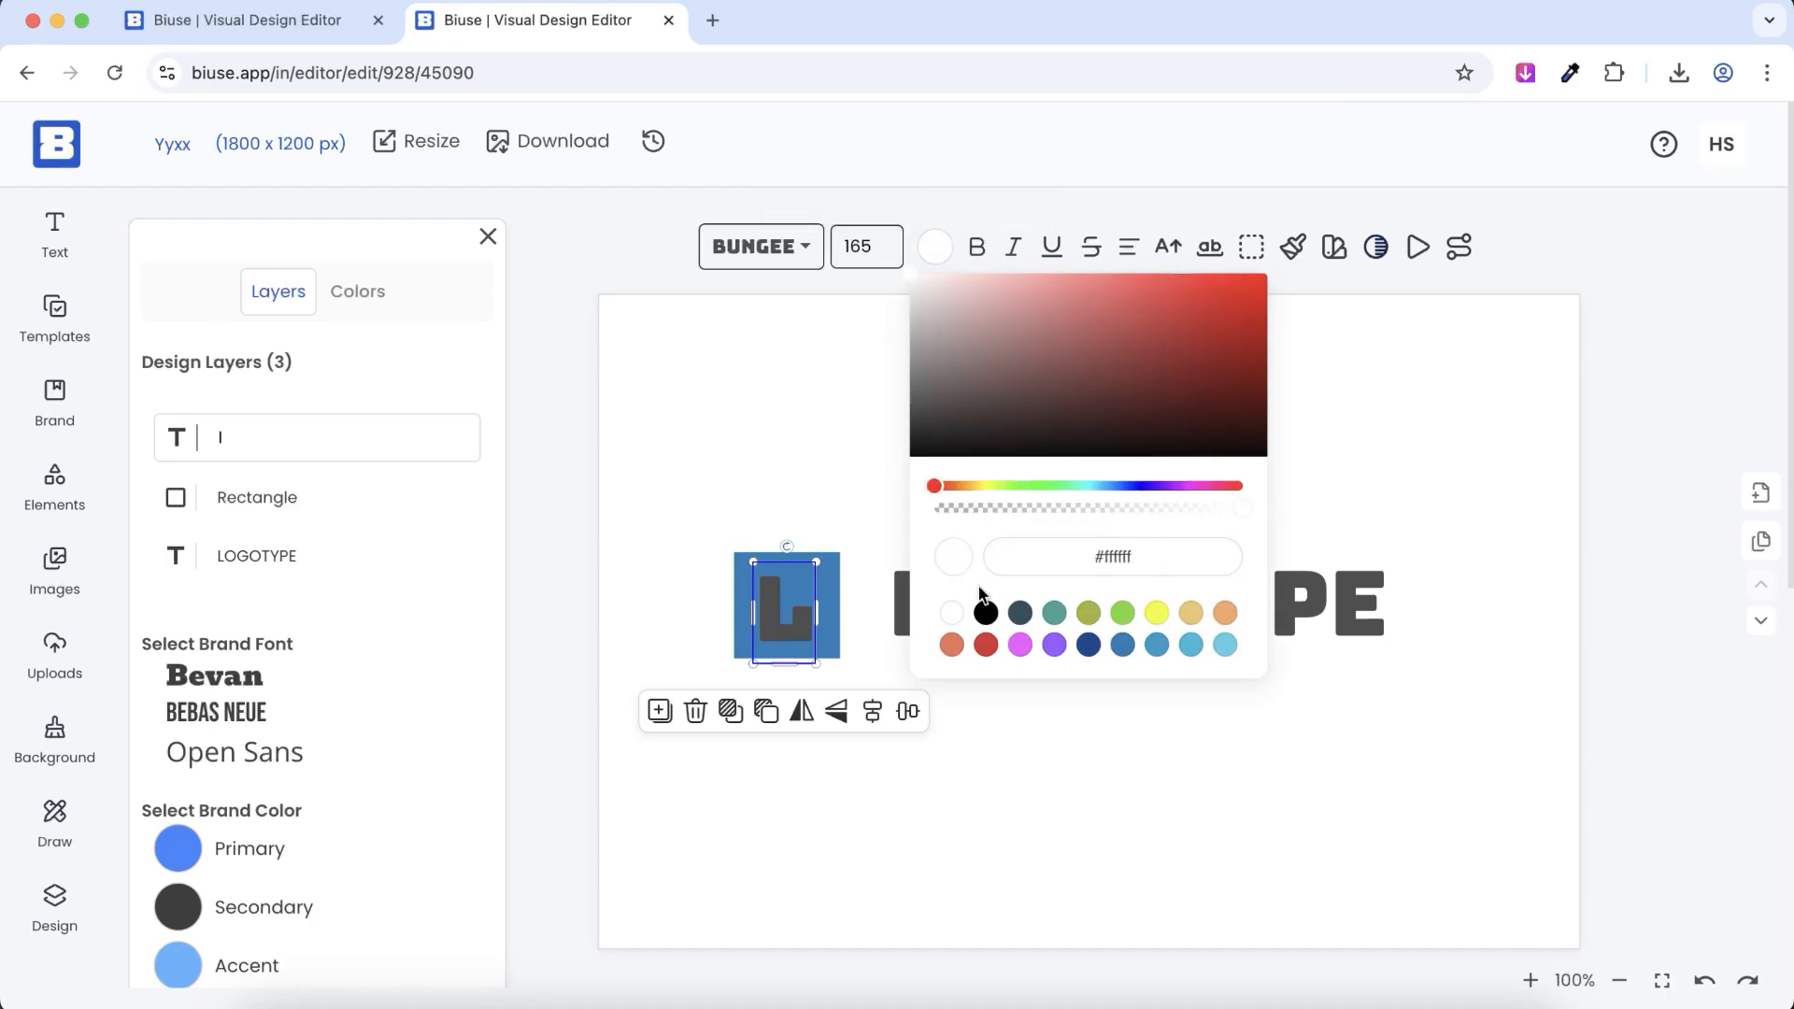
pyautogui.click(956, 561)
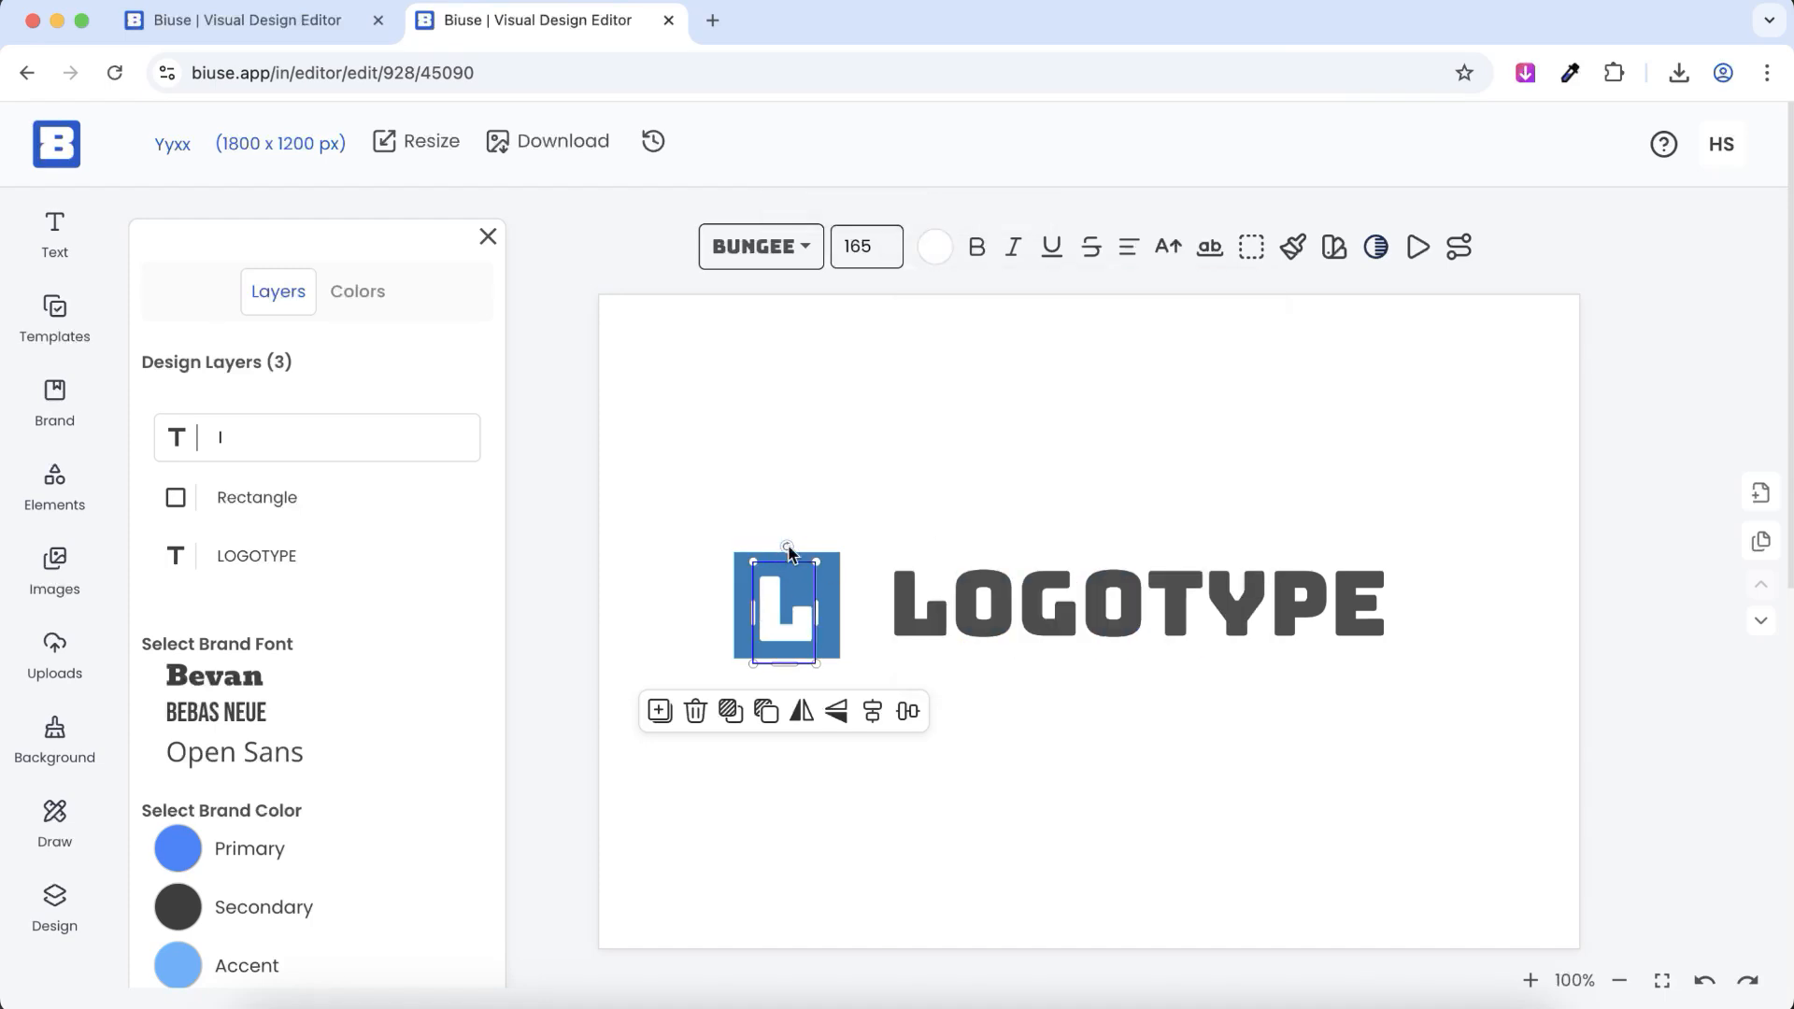
# Rotate the white L to 270° and centre it within the blue square
pyautogui.moveTo(787, 548); pyautogui.dragTo(725, 611)
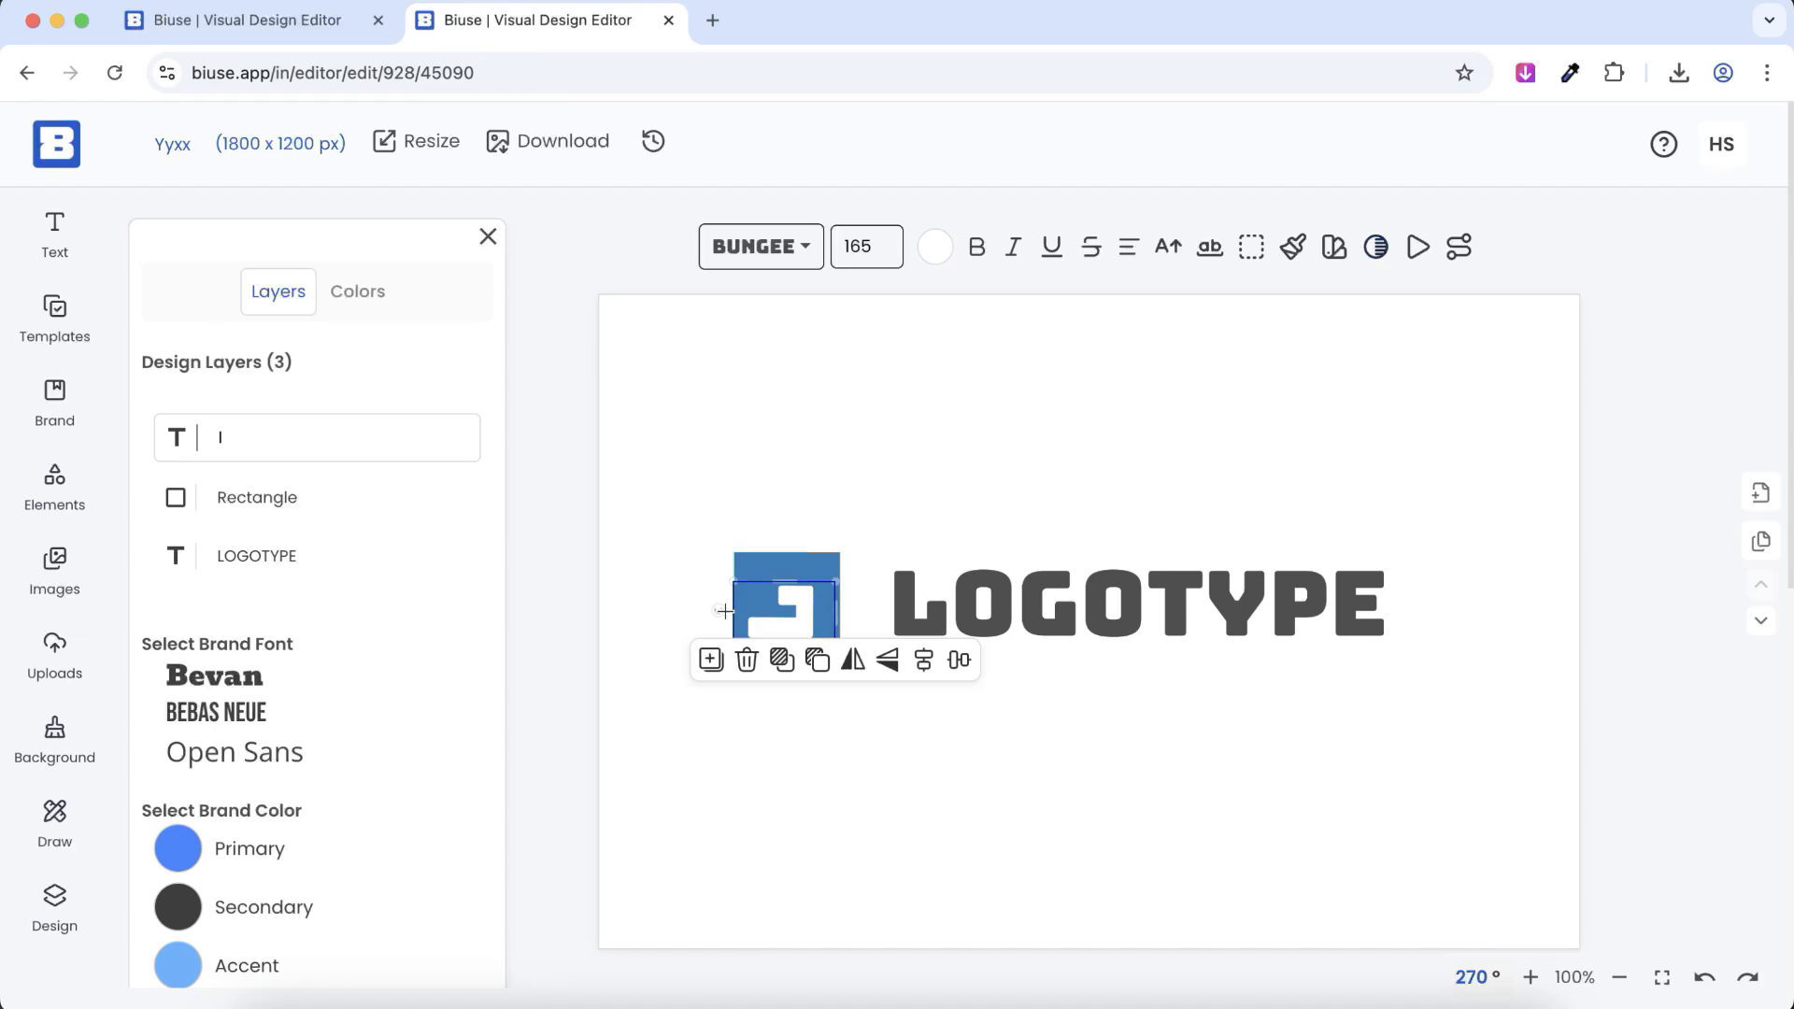
pyautogui.moveTo(726, 611); pyautogui.dragTo(812, 599)
pyautogui.click(1057, 609)
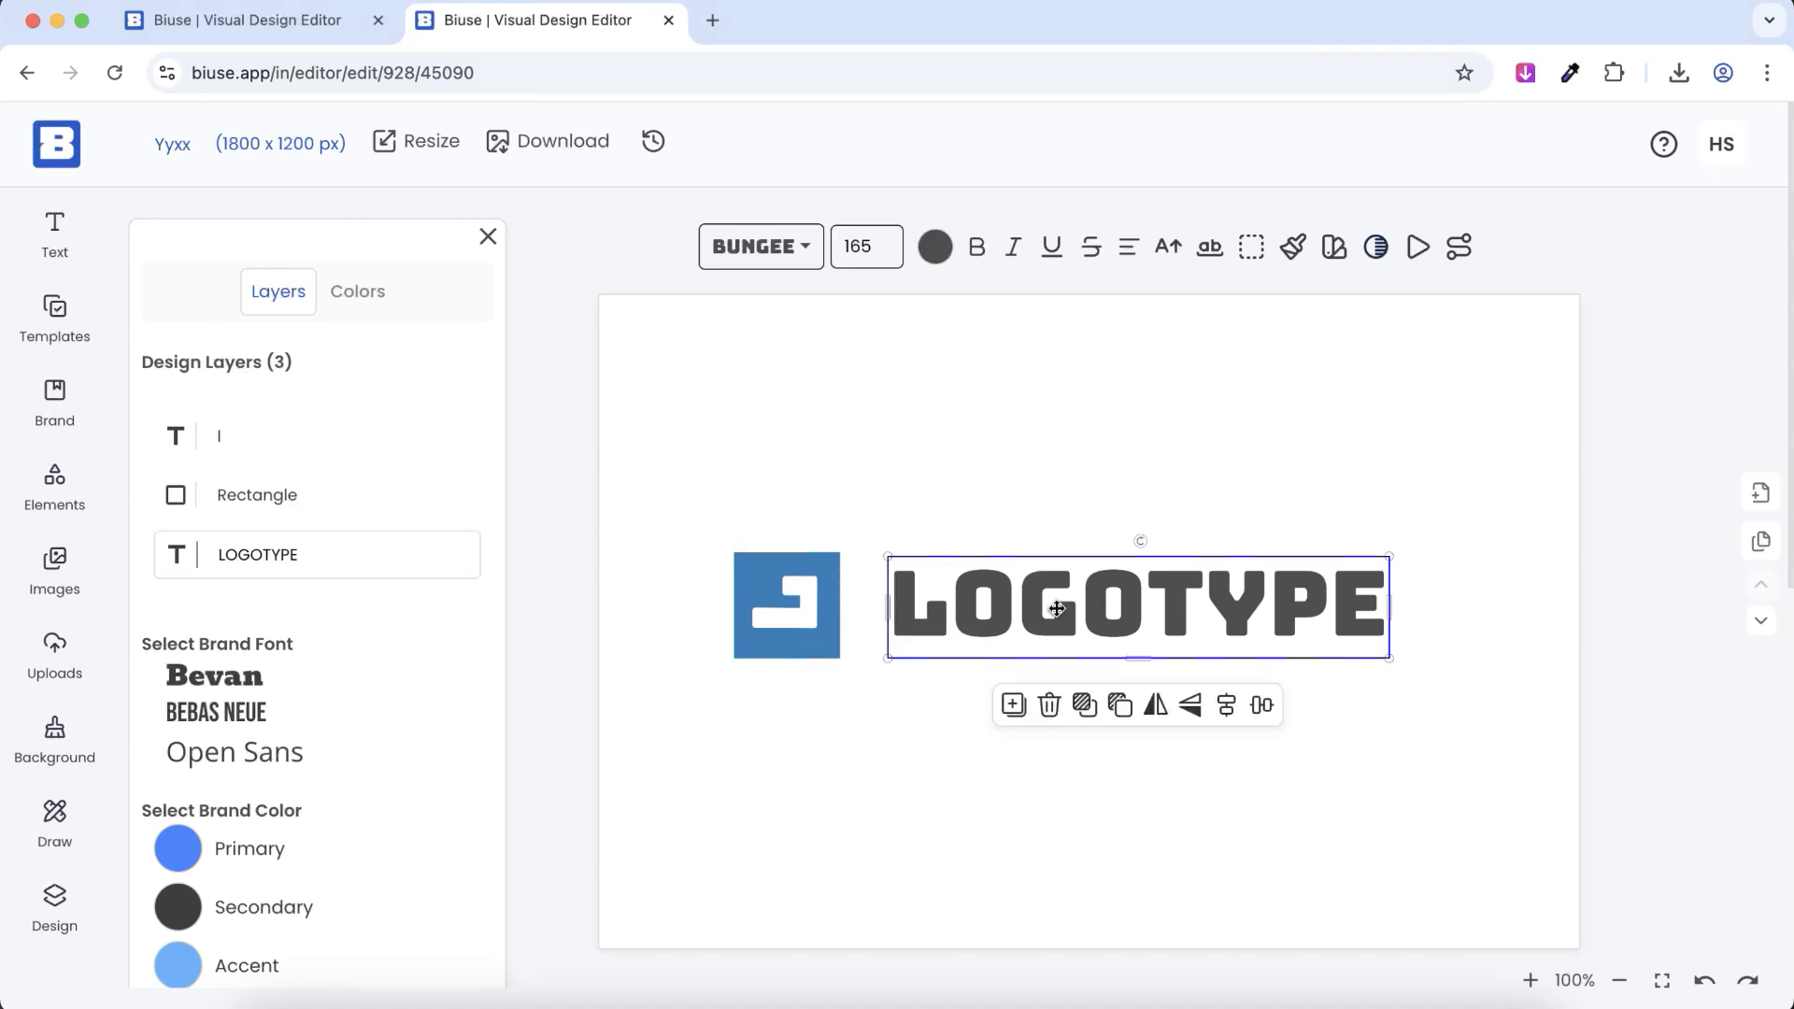
pyautogui.click(804, 608)
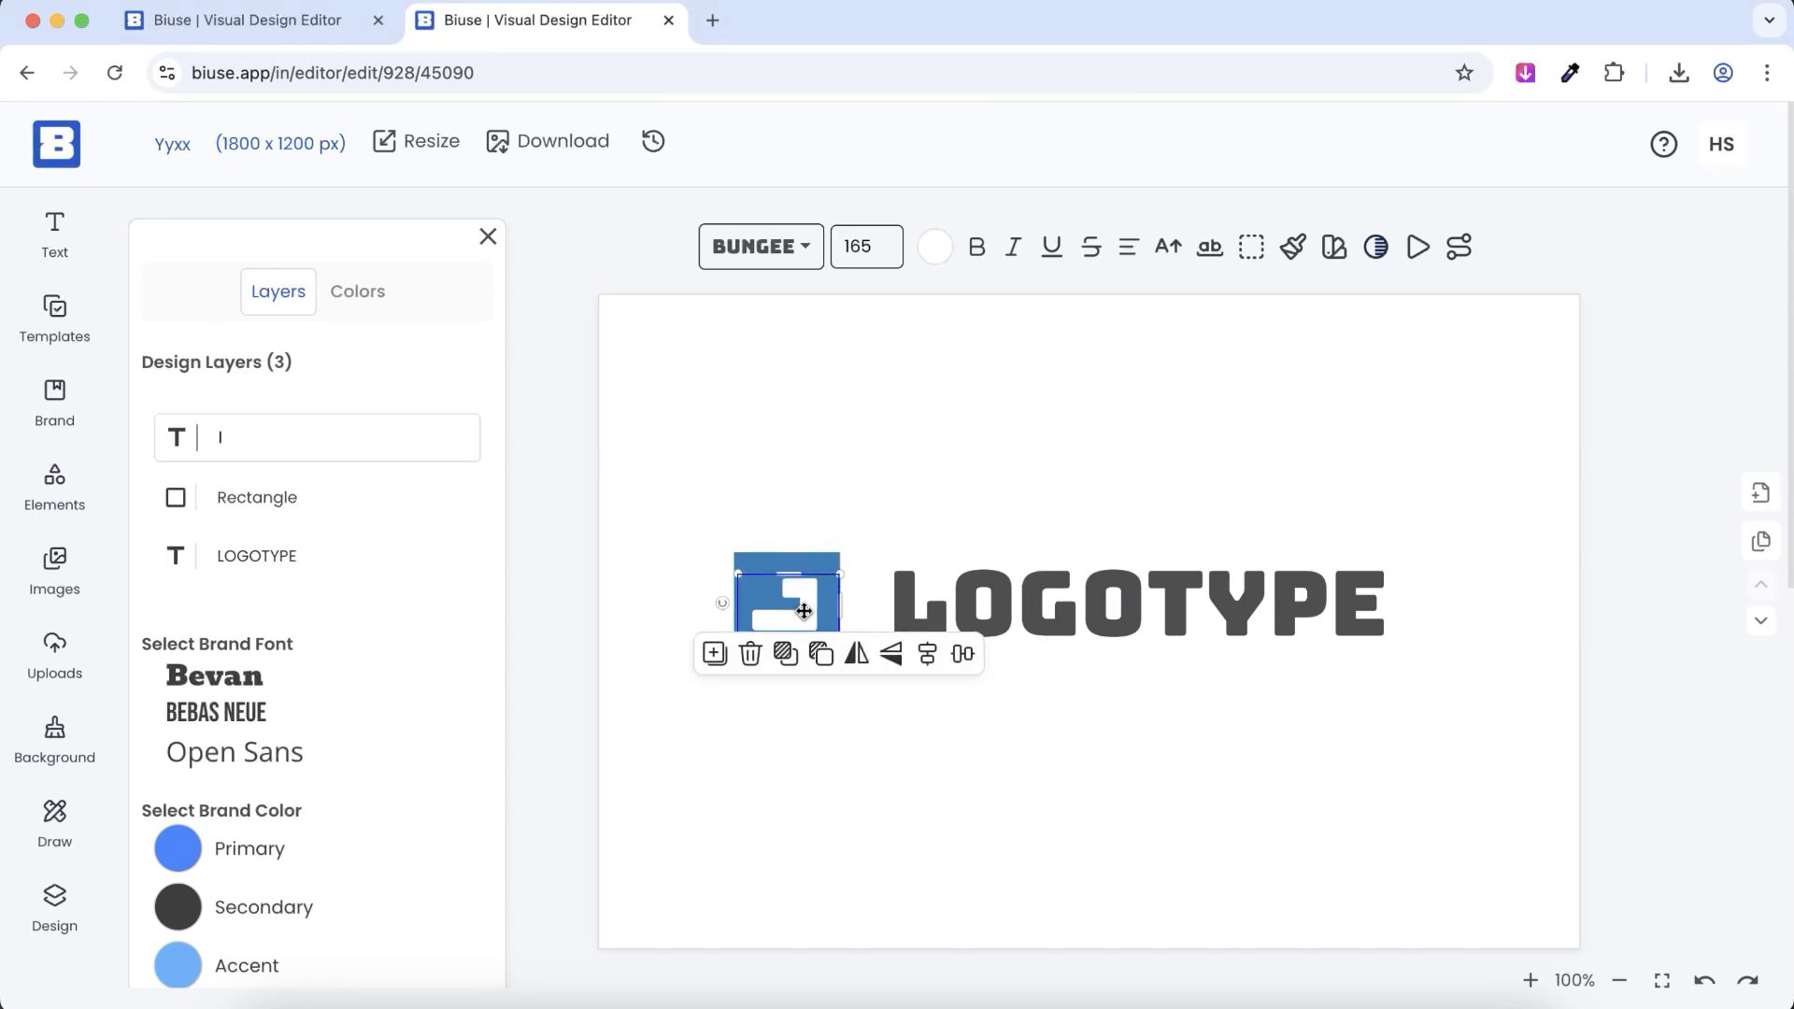
# Shift the LOGOTYPE text slightly closer to the blue square and centre the whole logo horizontally on the canvas
pyautogui.moveTo(1027, 608); pyautogui.dragTo(1016, 607)
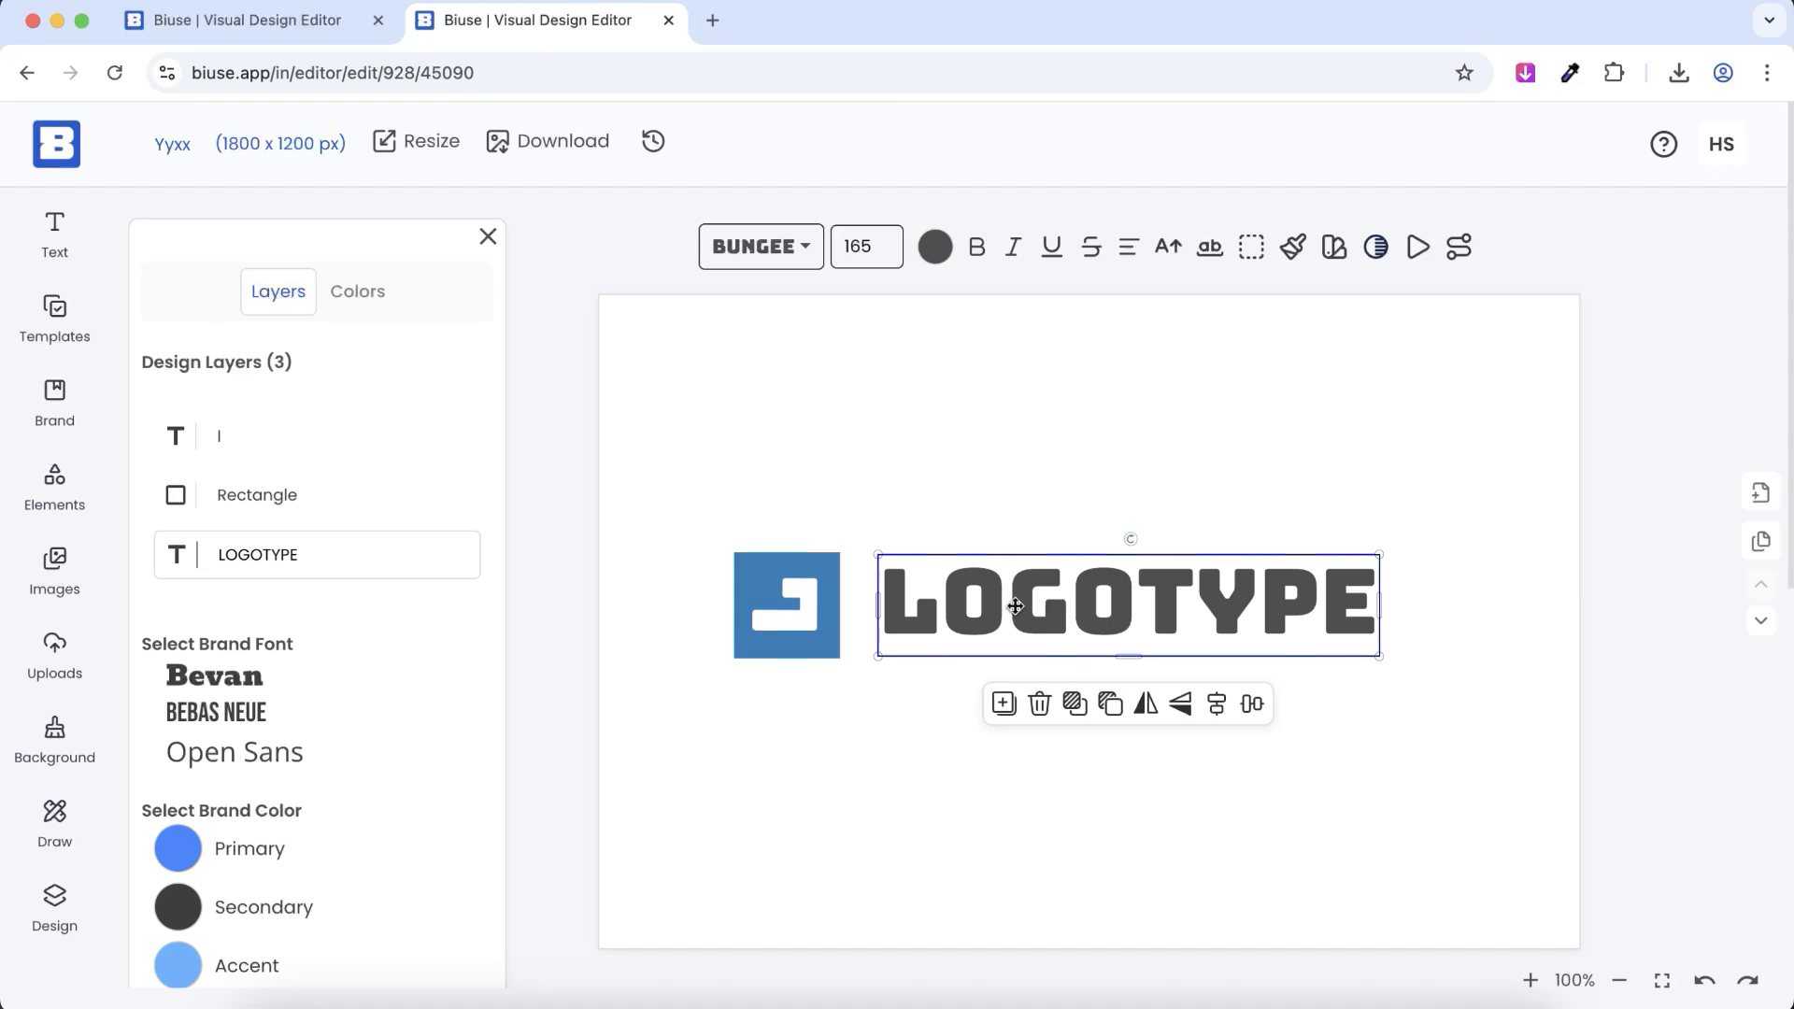
pyautogui.moveTo(711, 470); pyautogui.dragTo(1462, 649)
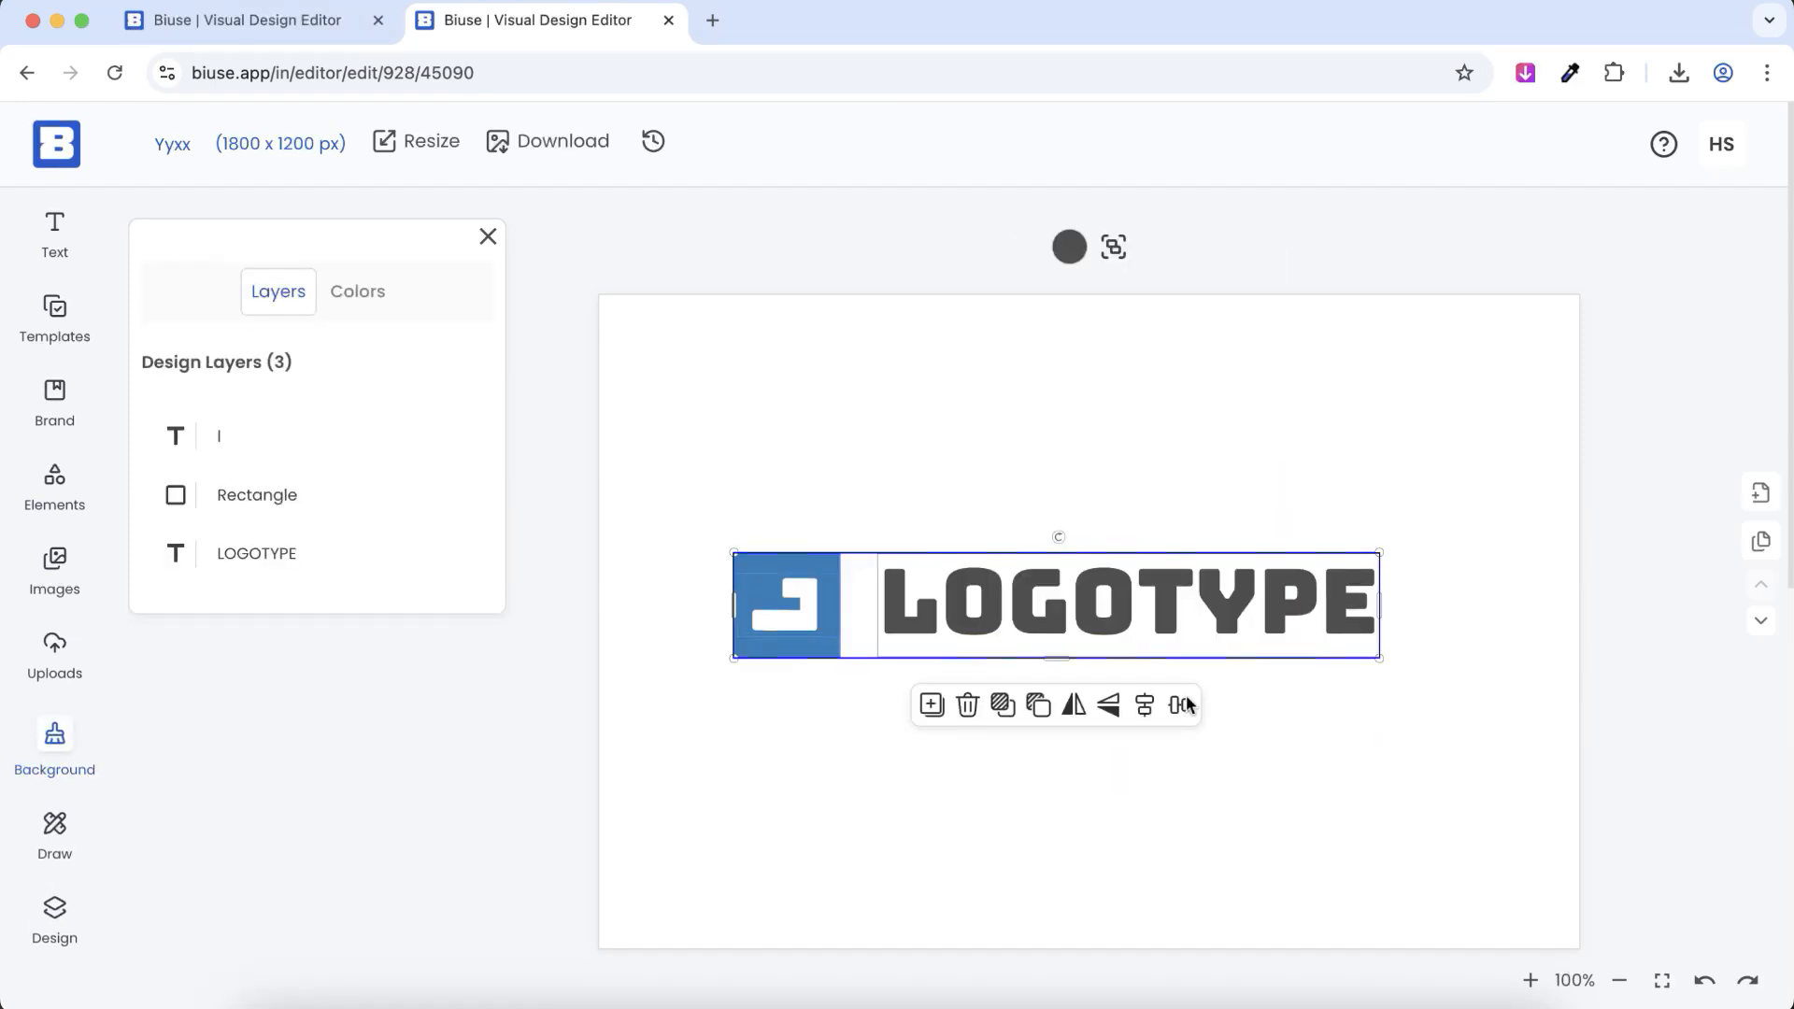
pyautogui.click(1145, 705)
# Open the collection of logo templates
pyautogui.click(53, 320)
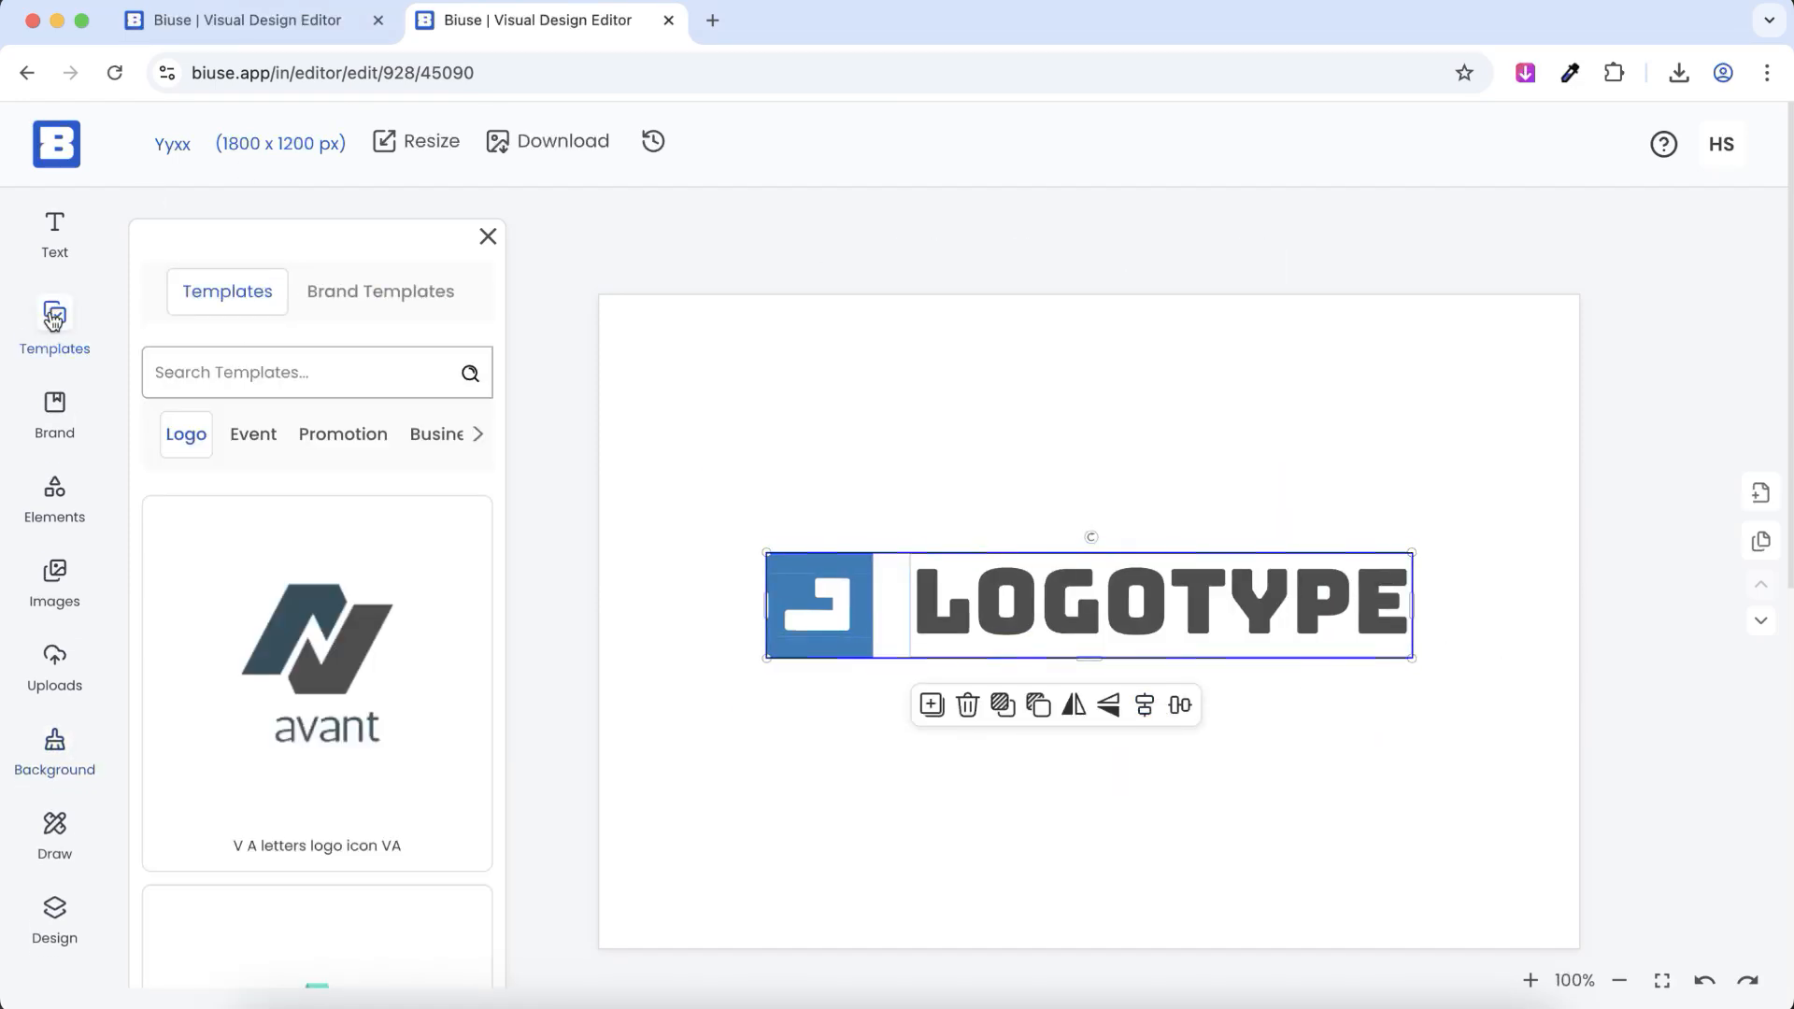